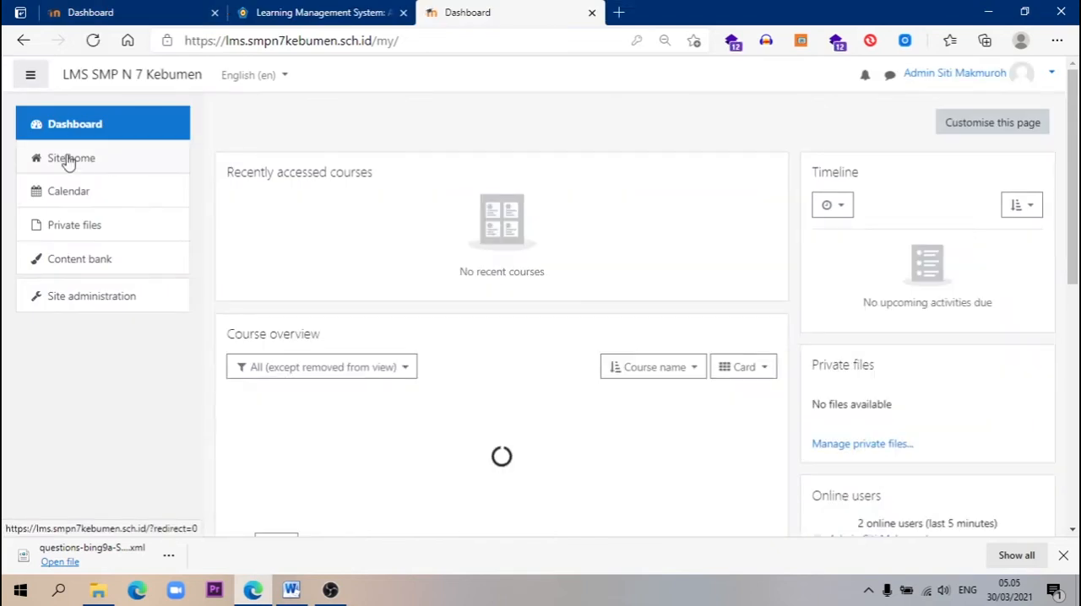
Open the UJIAN SATUAN PENDIDIKAN course from the site home and review its exam sections for each subject
click(69, 160)
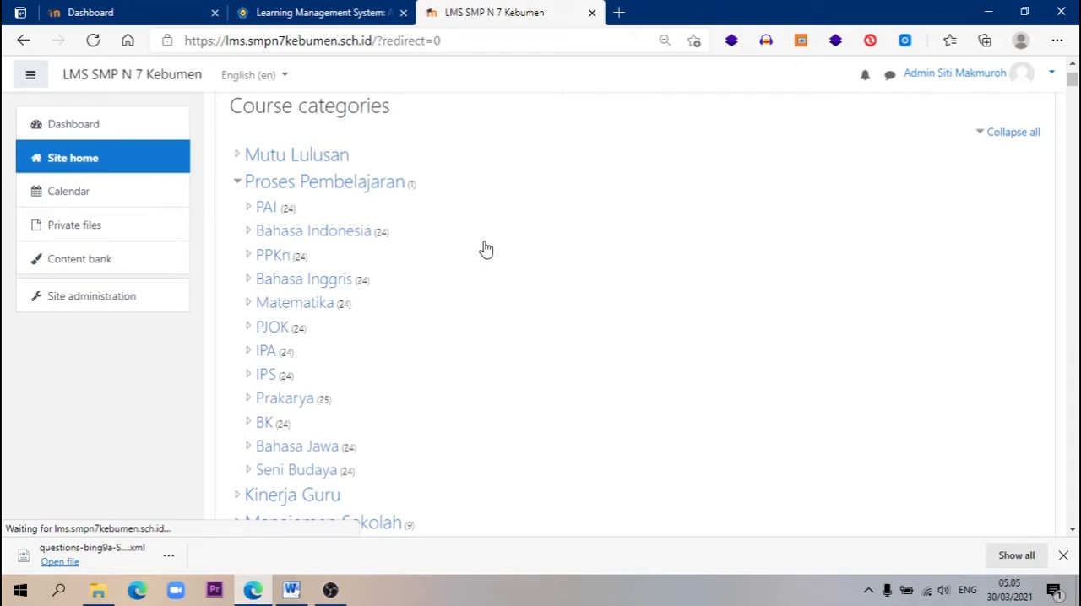
click(469, 303)
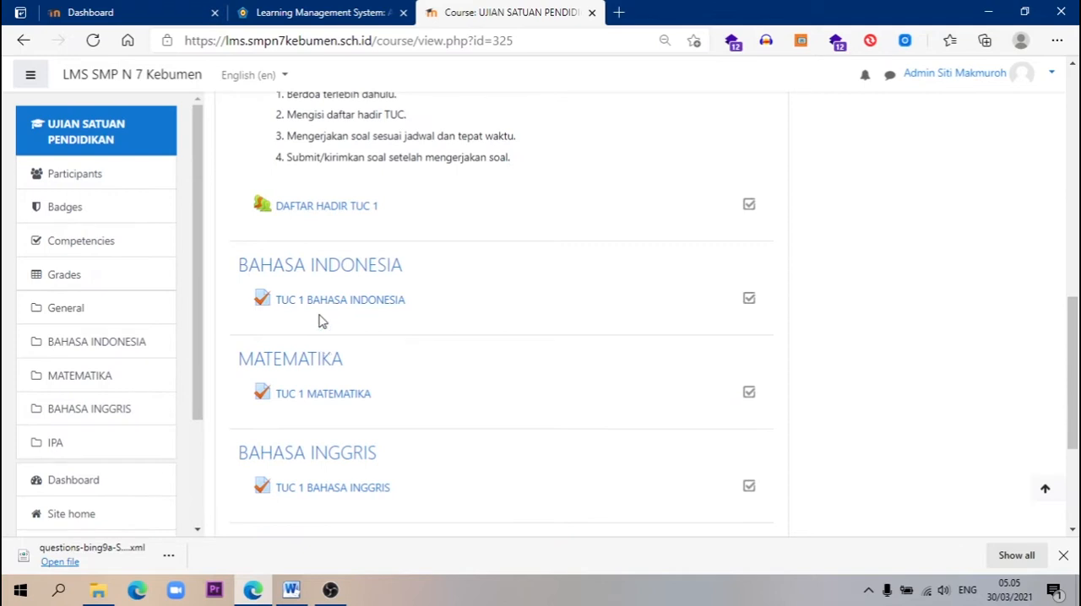
scroll(355, 369, down, 1)
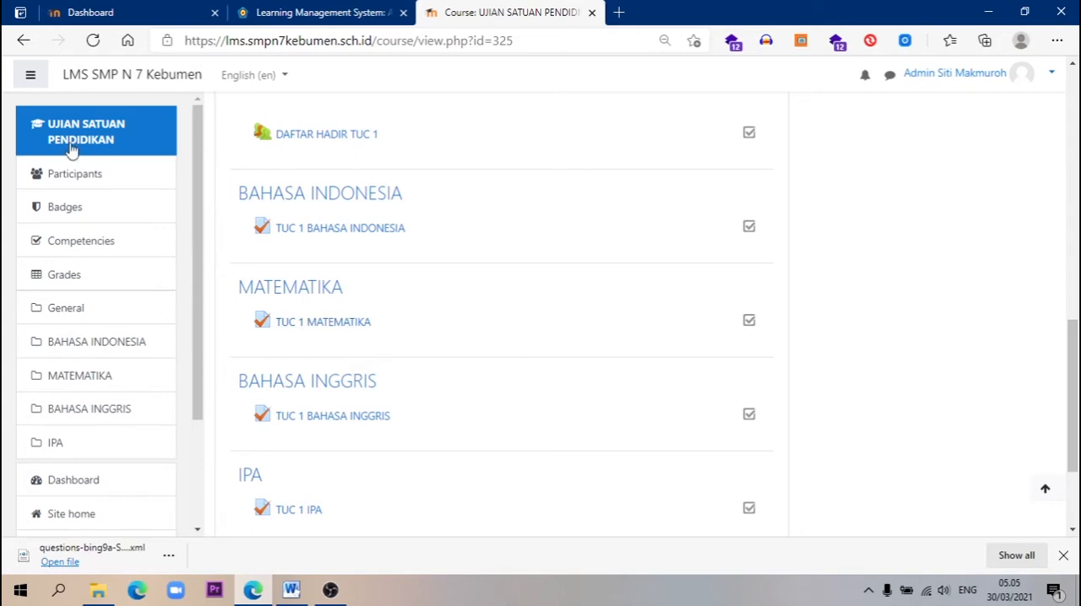
Switch to the LMS SMP NEGERI 3 GOMBONG site and open the Bahasa Inggris course category from its home page
click(120, 17)
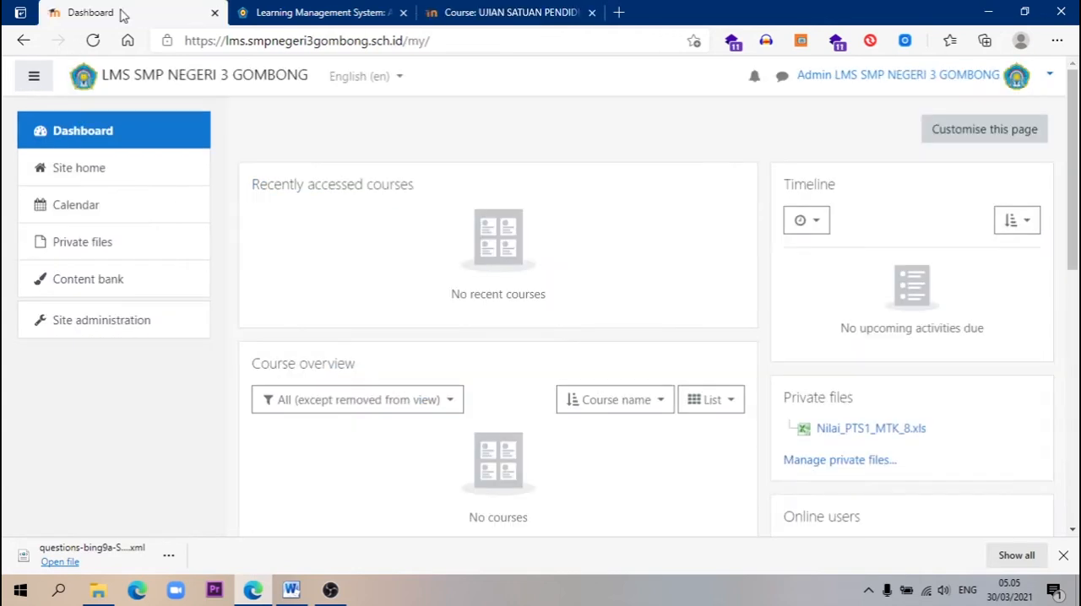
click(95, 171)
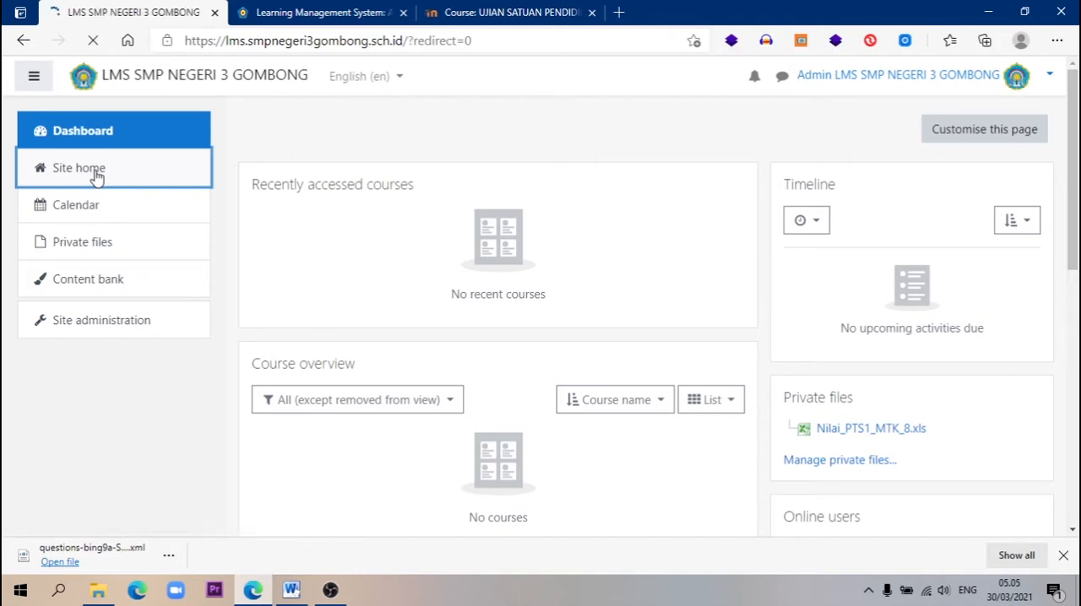
scroll(581, 355, down, 3)
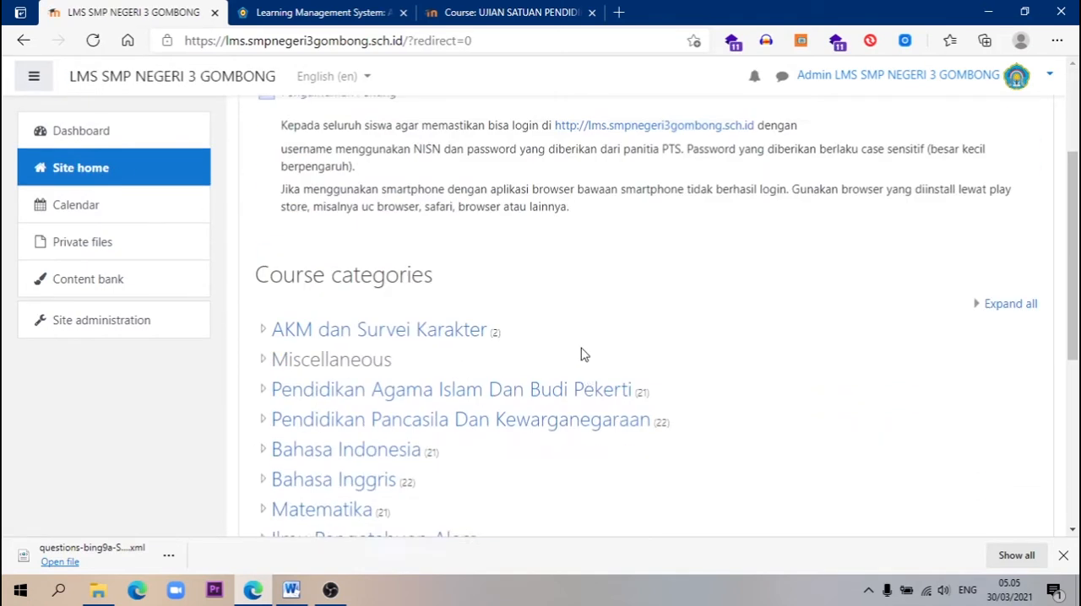
scroll(581, 355, down, 3)
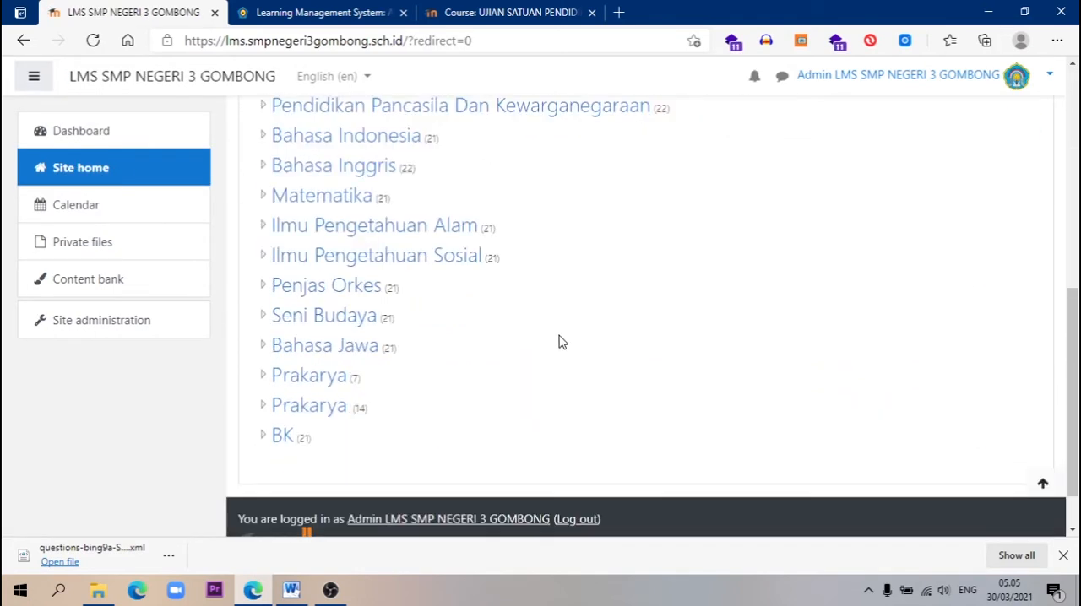
scroll(572, 350, up, 1)
click(364, 242)
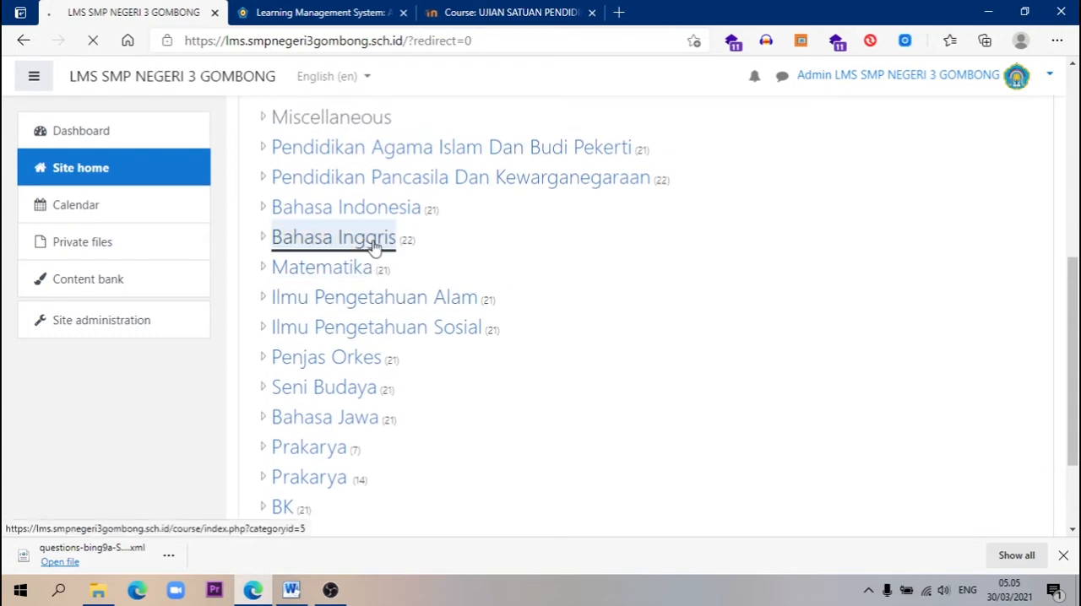
Open the Bahasa Inggris 9A course and show its PTS sections
scroll(461, 252, down, 3)
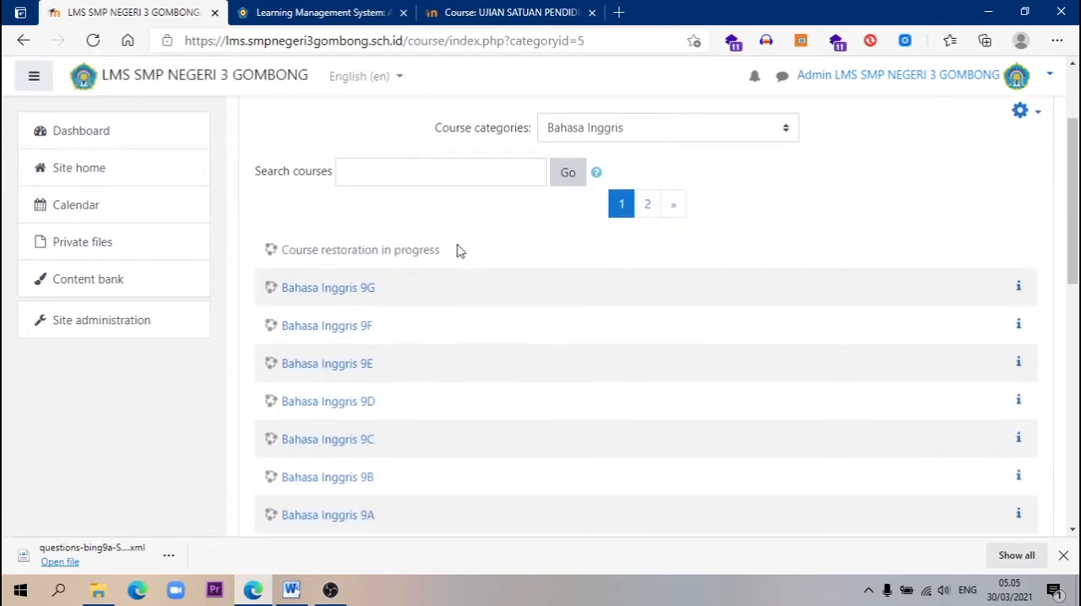
scroll(460, 252, down, 1)
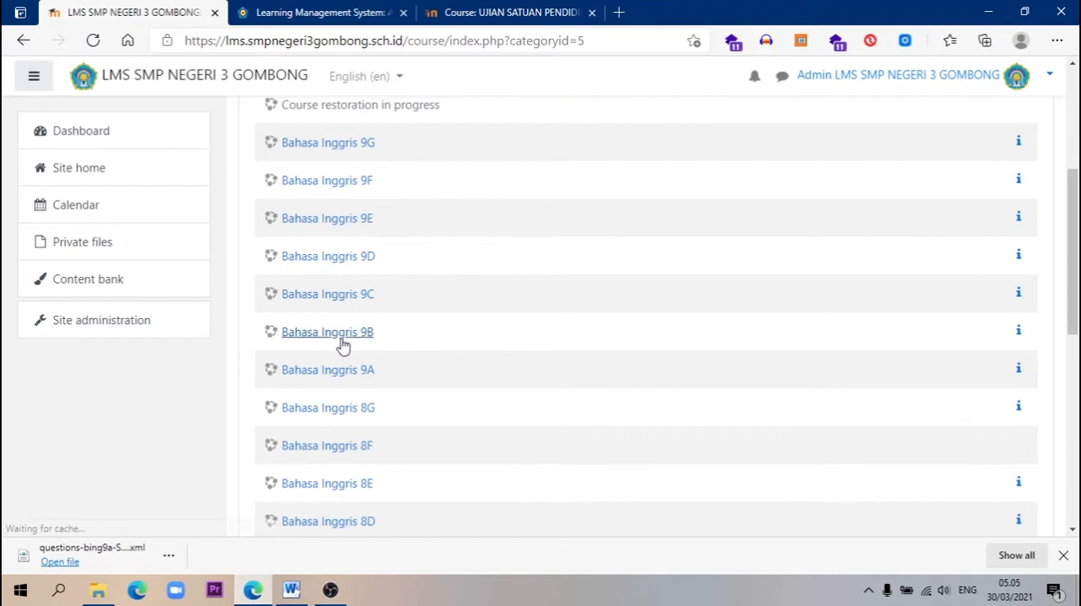
click(341, 380)
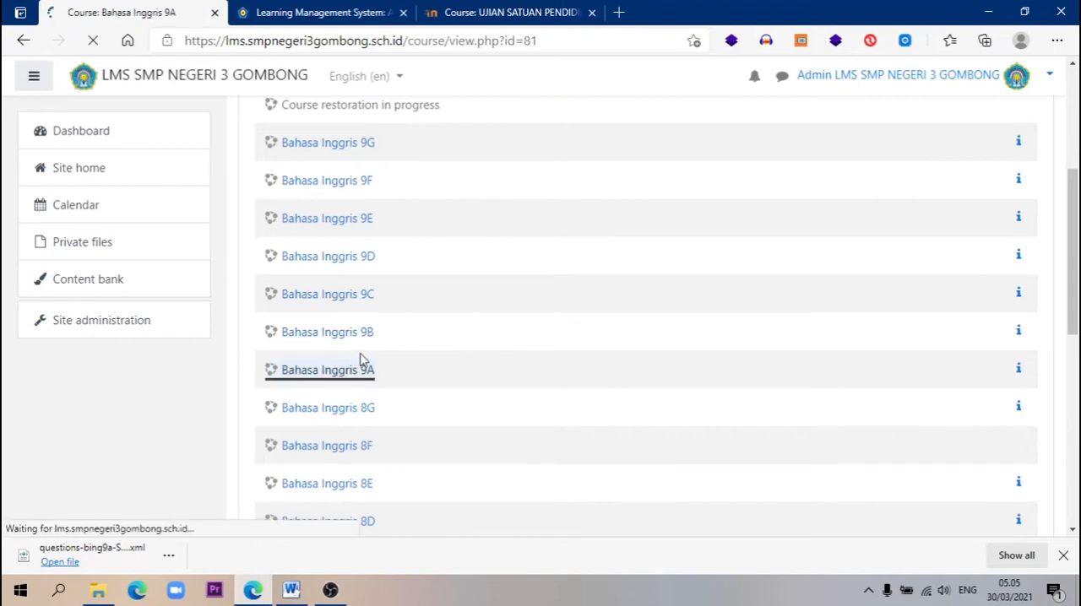
scroll(477, 336, down, 2)
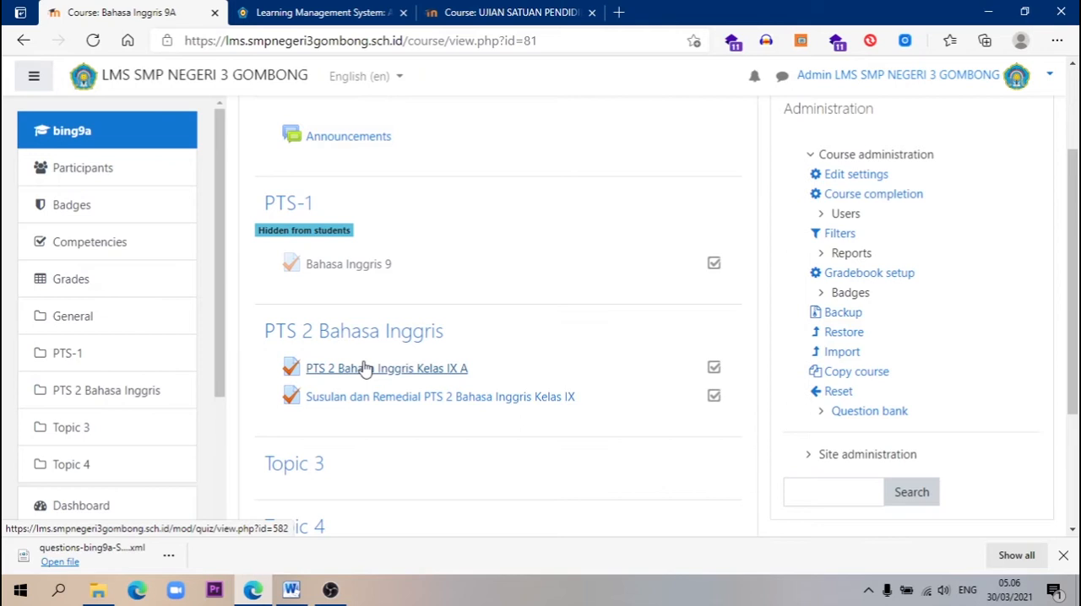
Look again at the UJIAN SATUAN PENDIDIKAN course for comparison and return to the beginning of the Bahasa Inggris 9A course
click(507, 18)
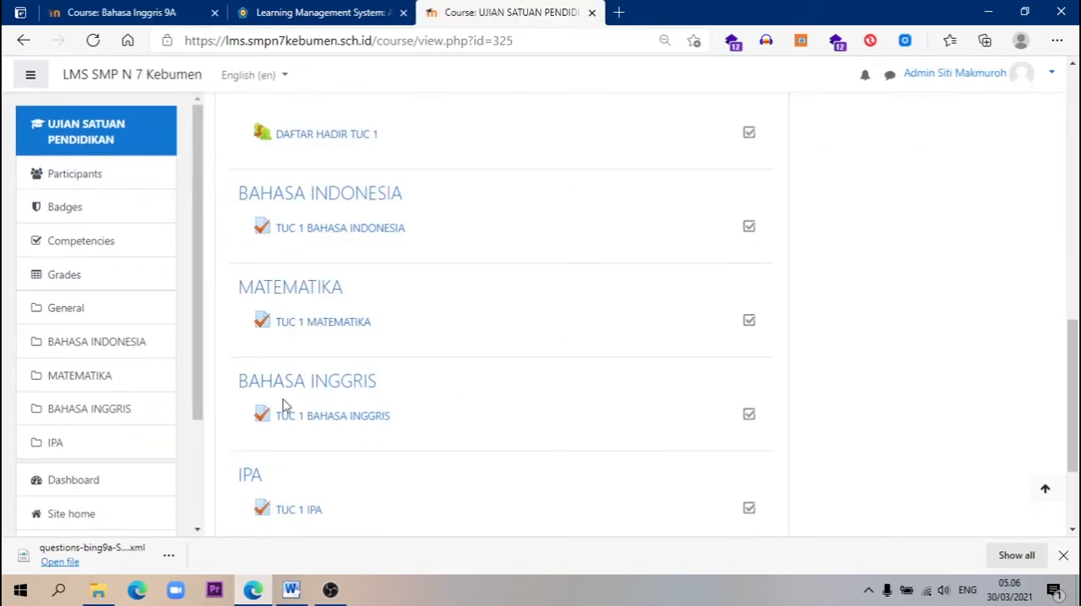
click(93, 17)
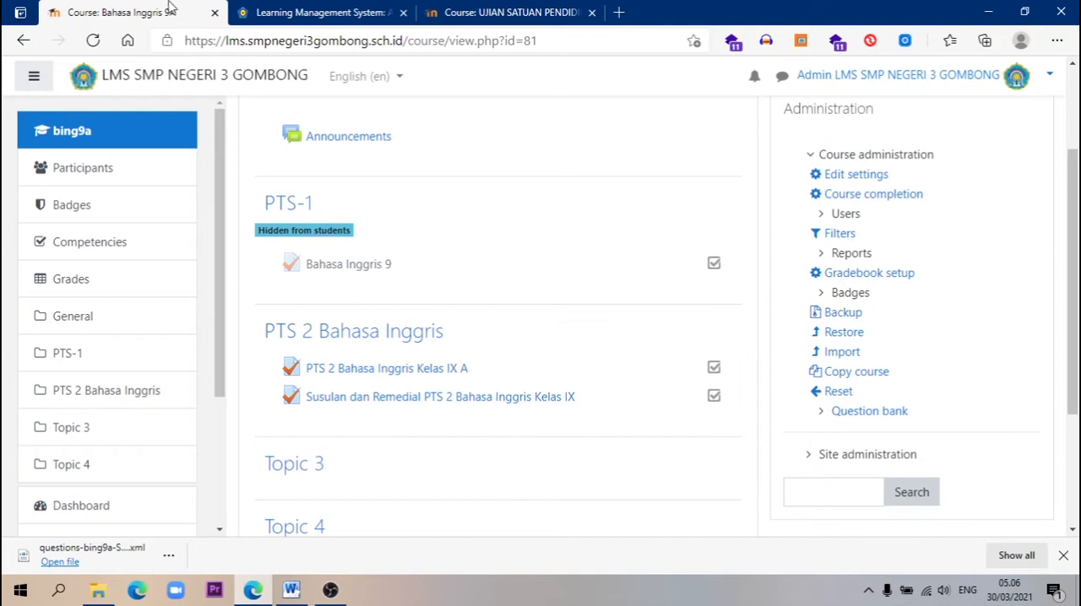
scroll(409, 91, up, 1)
scroll(409, 91, up, 2)
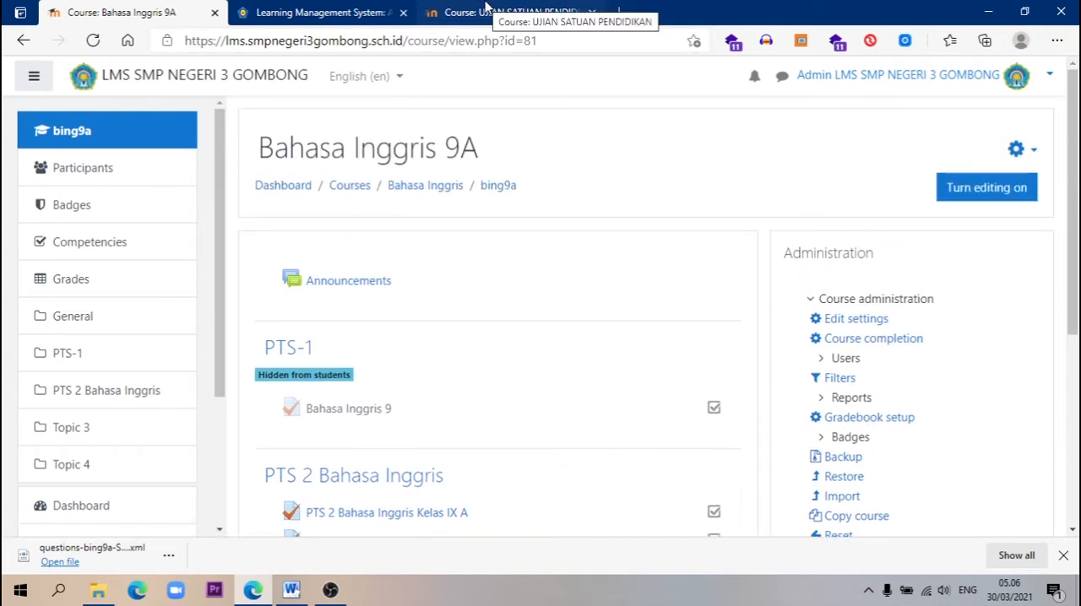
Turn on editing for the Bahasa Inggris 9A course and open the questions of its question bank
click(967, 192)
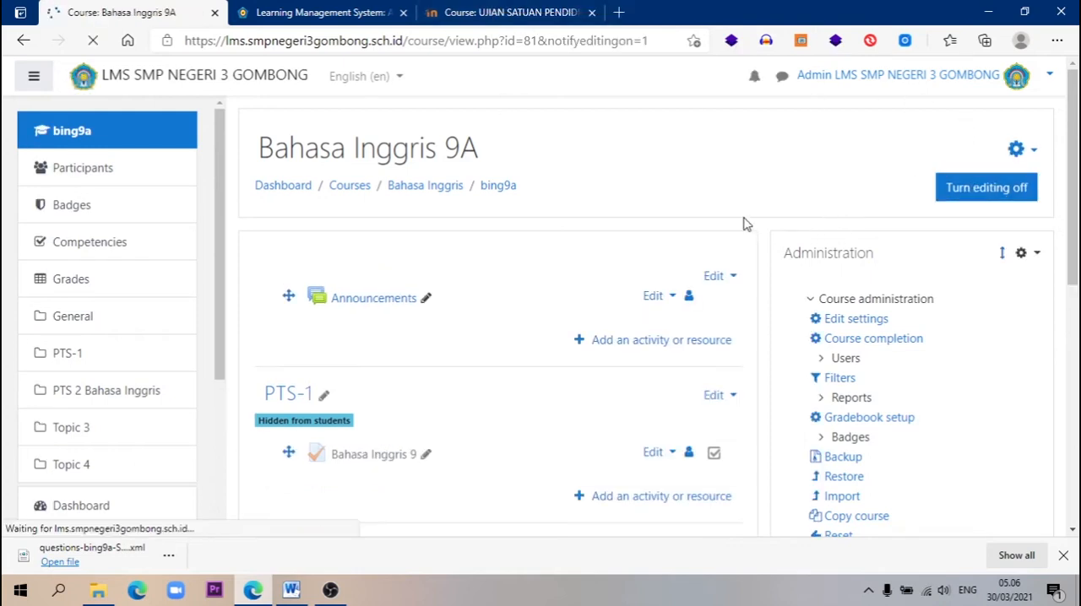
scroll(648, 221, down, 3)
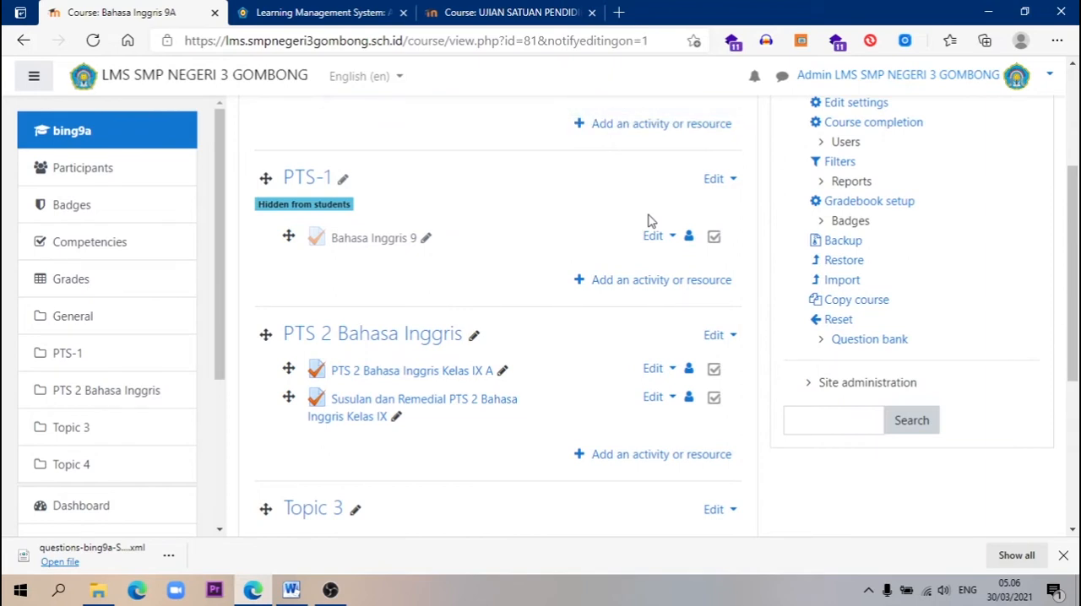
scroll(650, 218, down, 1)
click(821, 272)
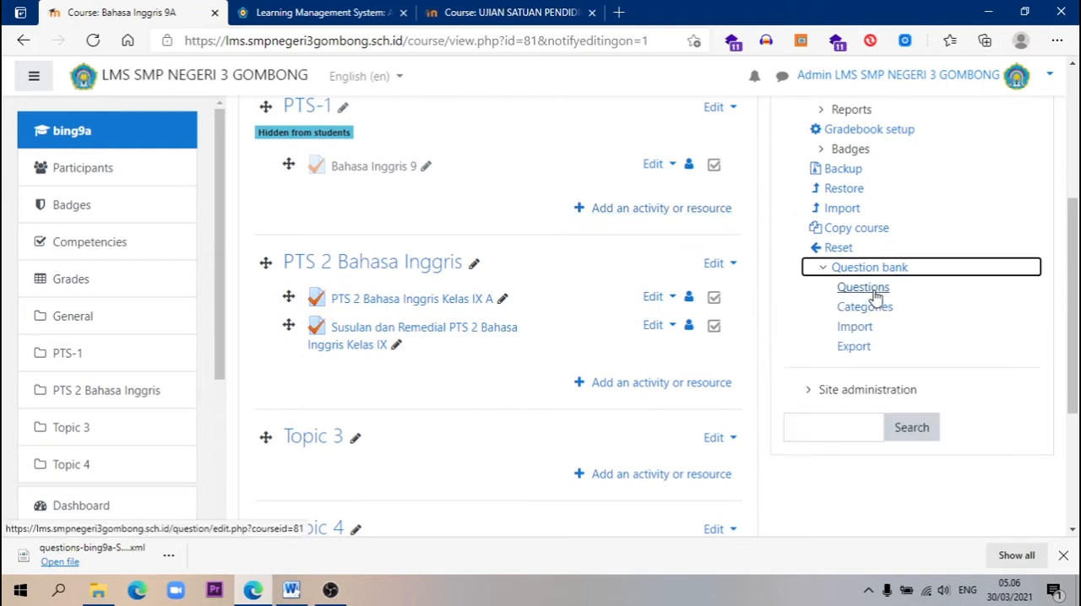
click(874, 292)
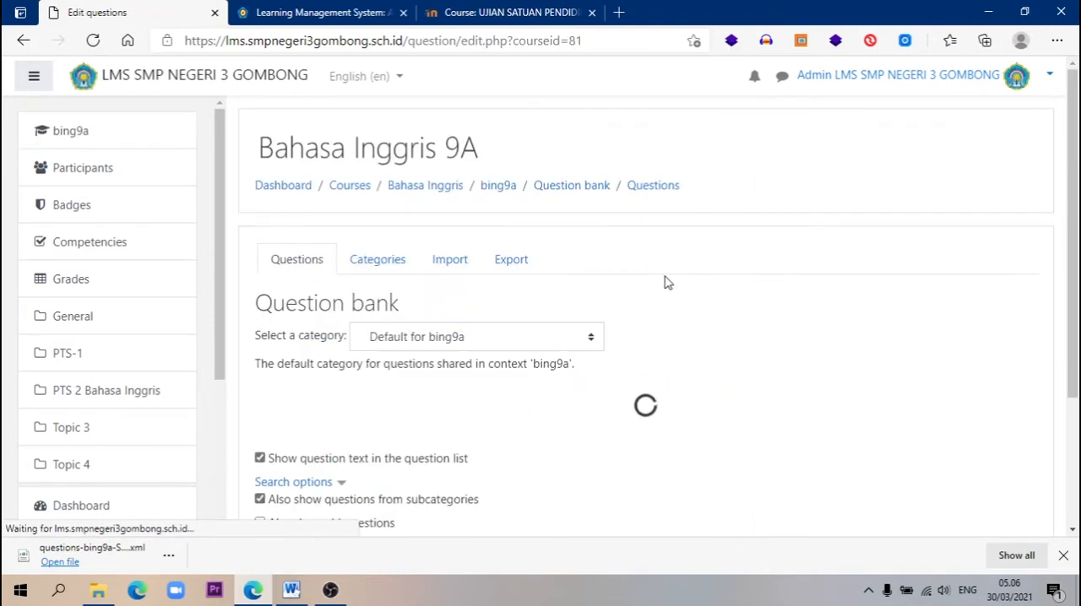
View the questions in the Soal Latihan Ujian Sekolah category of the question bank and return to the bing9a course page
scroll(666, 282, down, 2)
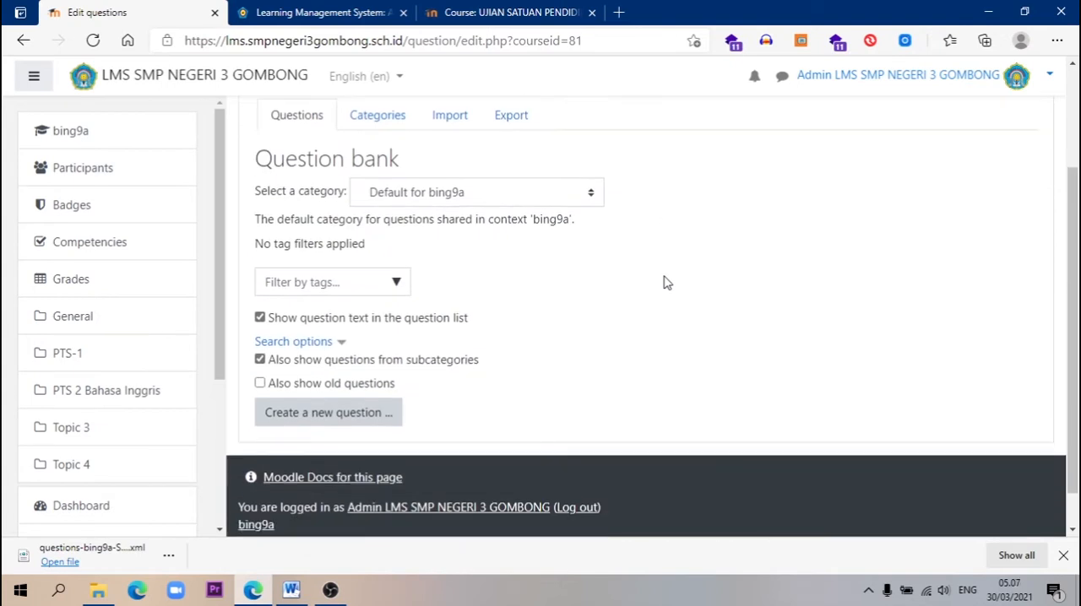
click(591, 195)
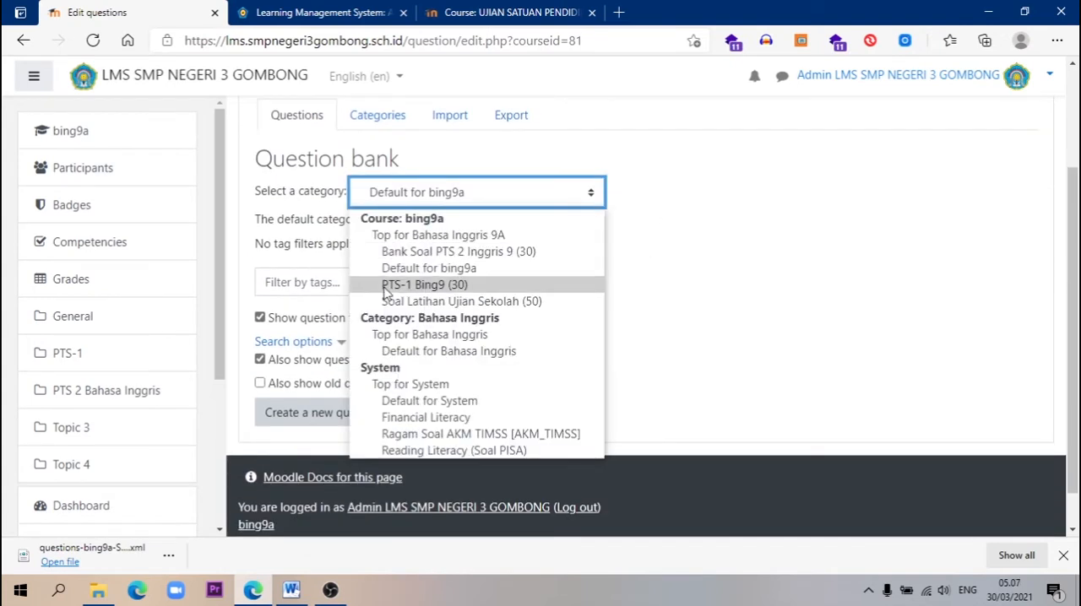
click(509, 304)
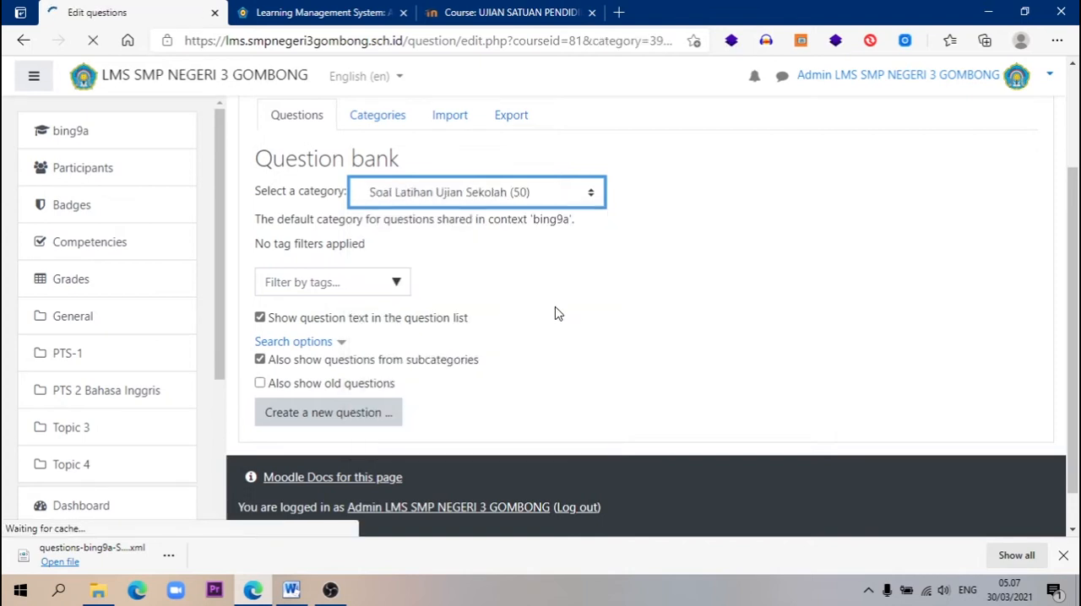
scroll(551, 314, down, 5)
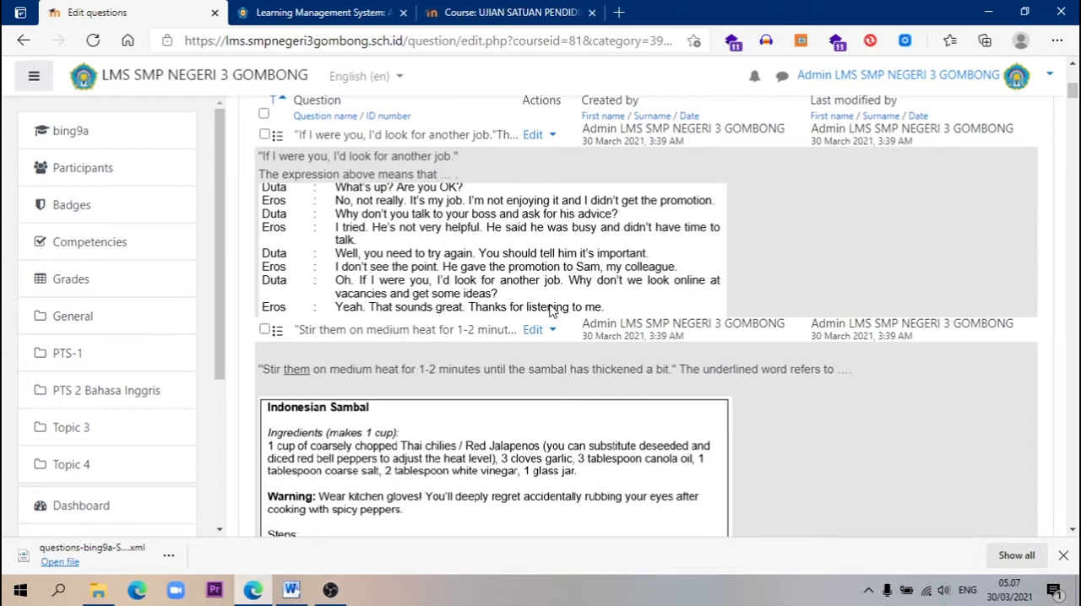
scroll(549, 310, up, 5)
click(497, 187)
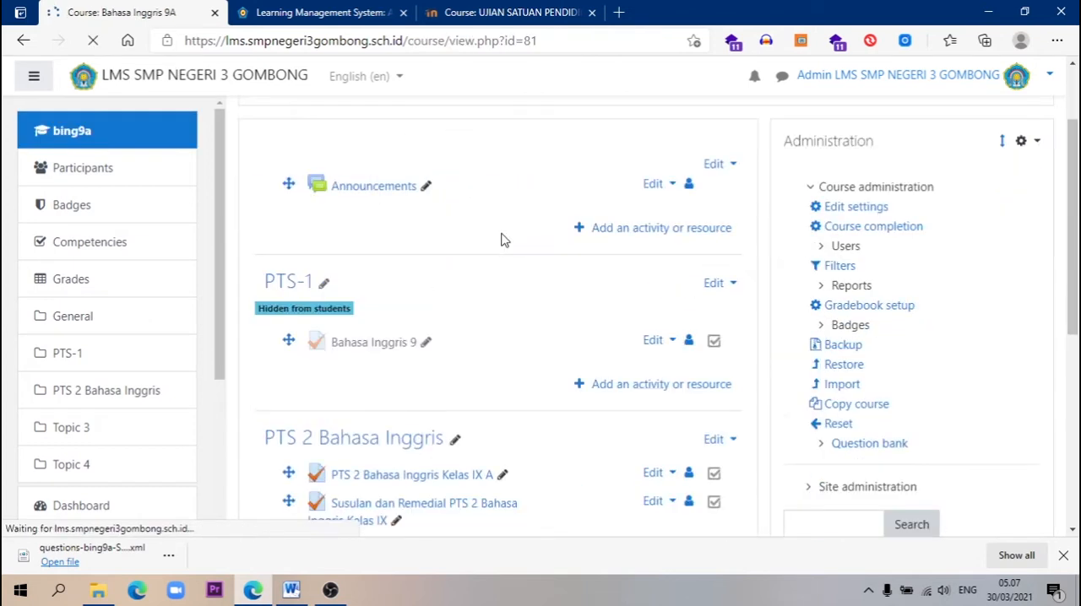
scroll(647, 385, down, 2)
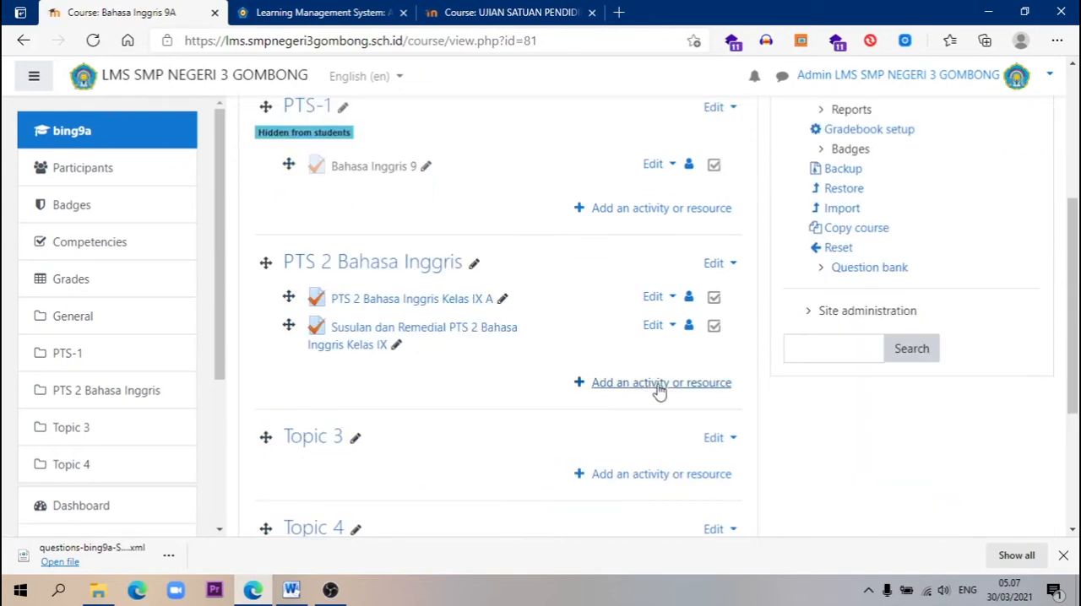
click(659, 385)
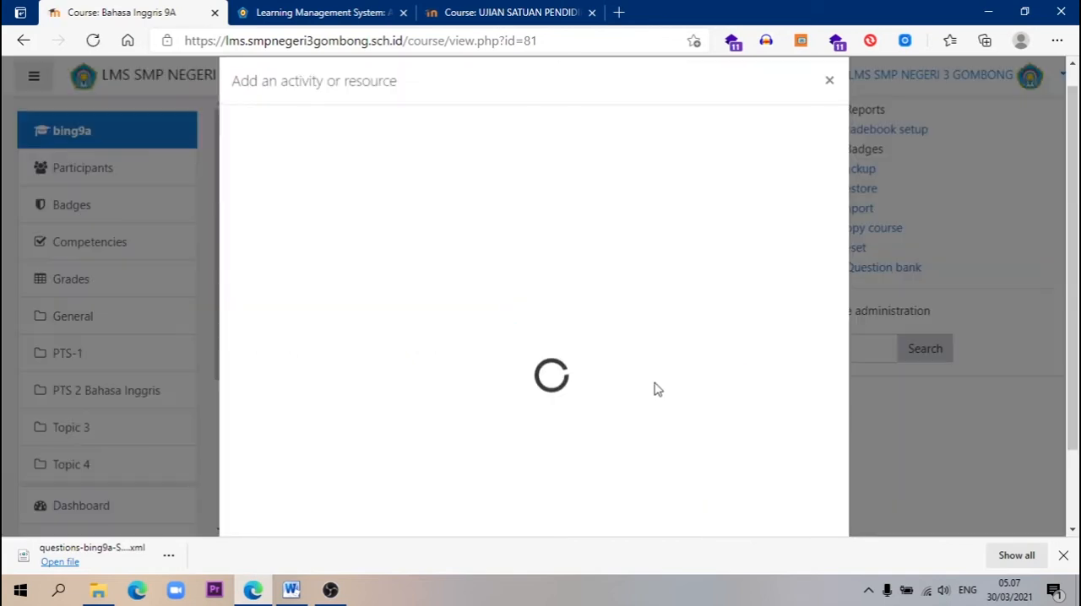
click(829, 81)
Switch the site language to Indonesian (id) and return to the course's PTS 2 Bahasa Inggris section
click(393, 80)
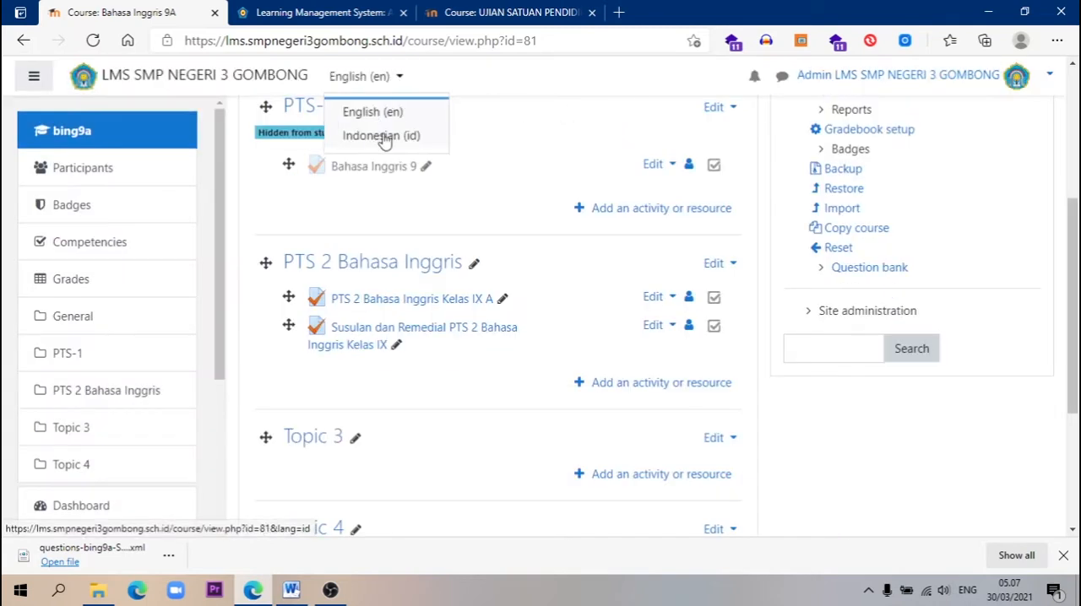
click(377, 138)
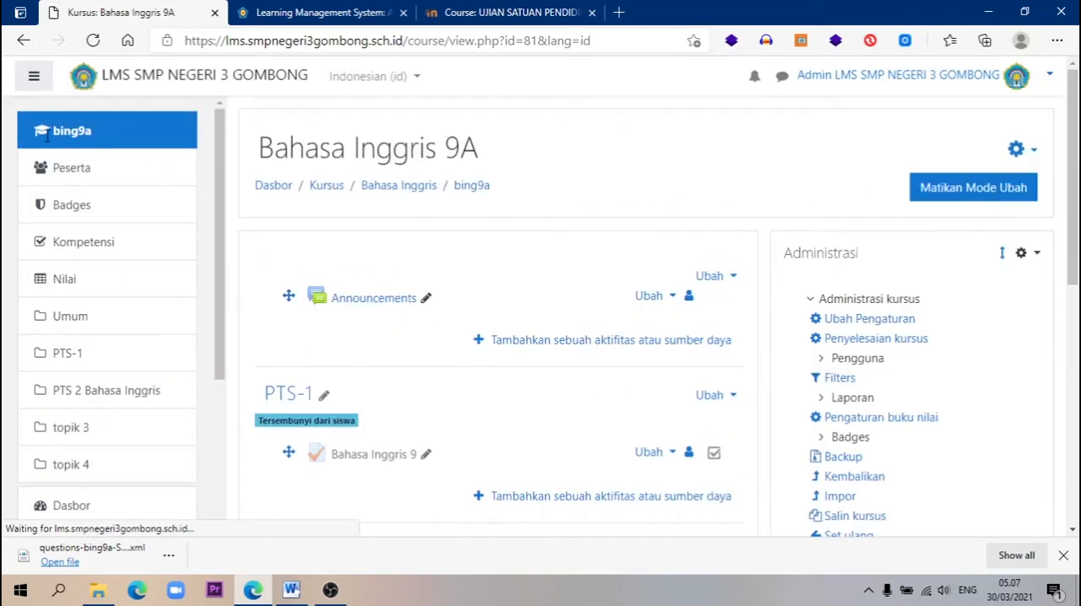
click(23, 44)
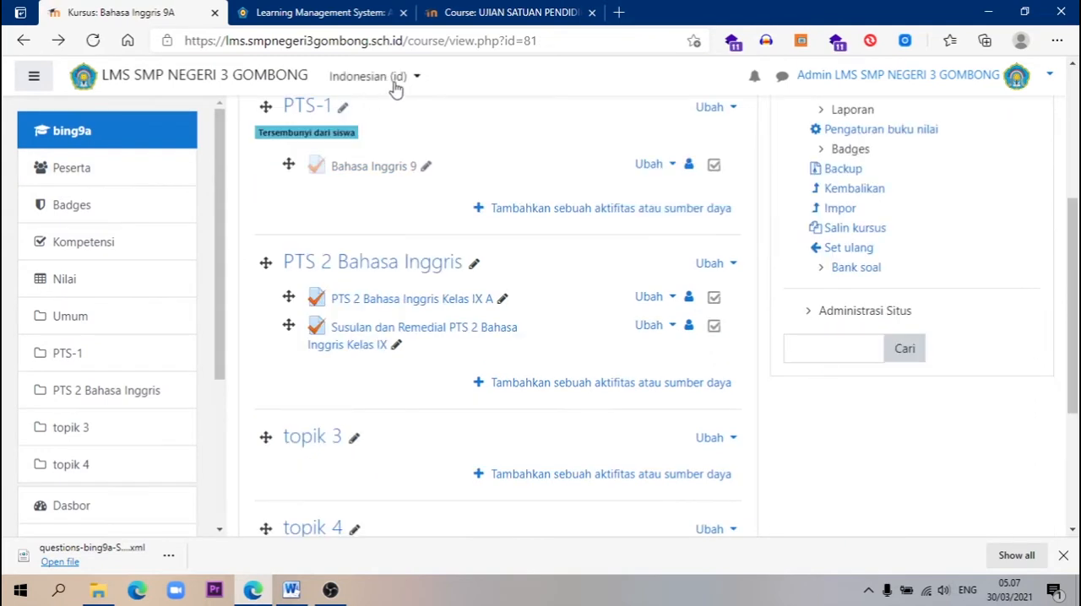
Add a new Kuis activity to the PTS 2 Bahasa Inggris section
click(582, 387)
scroll(490, 335, down, 1)
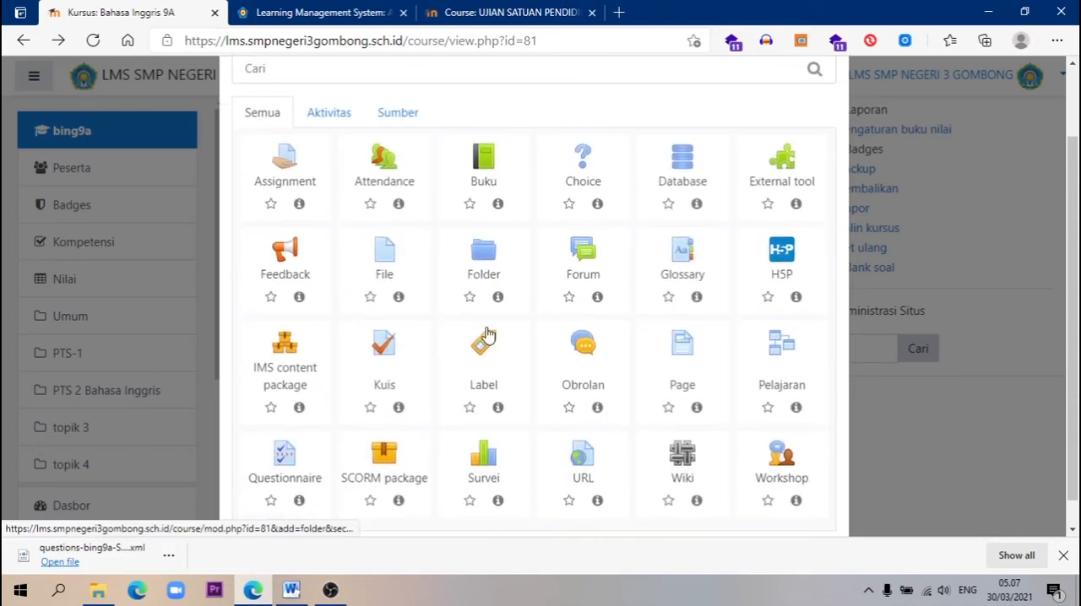
scroll(487, 336, down, 1)
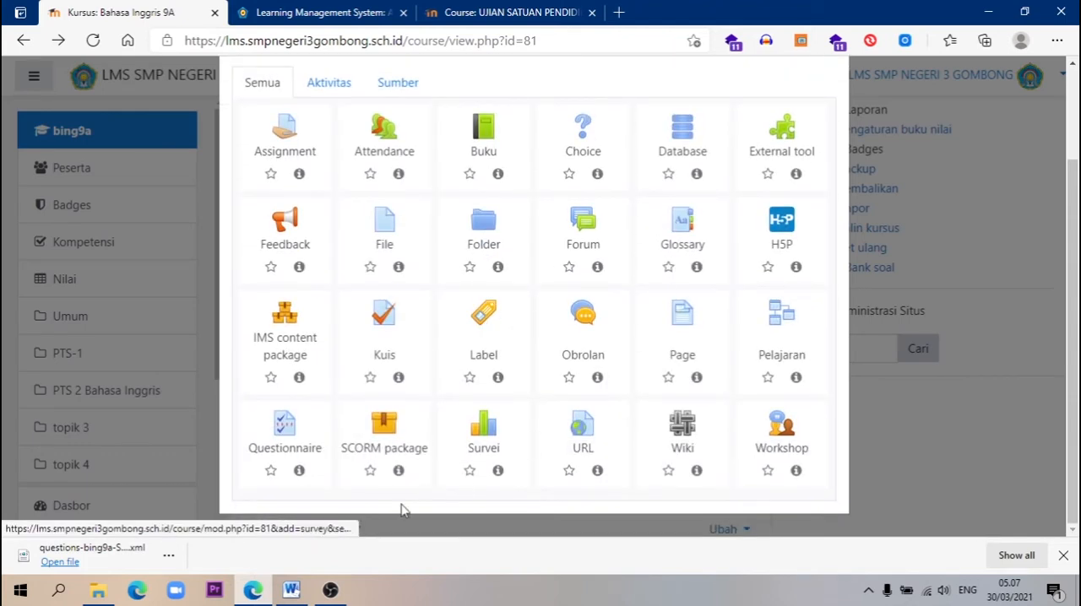
click(385, 326)
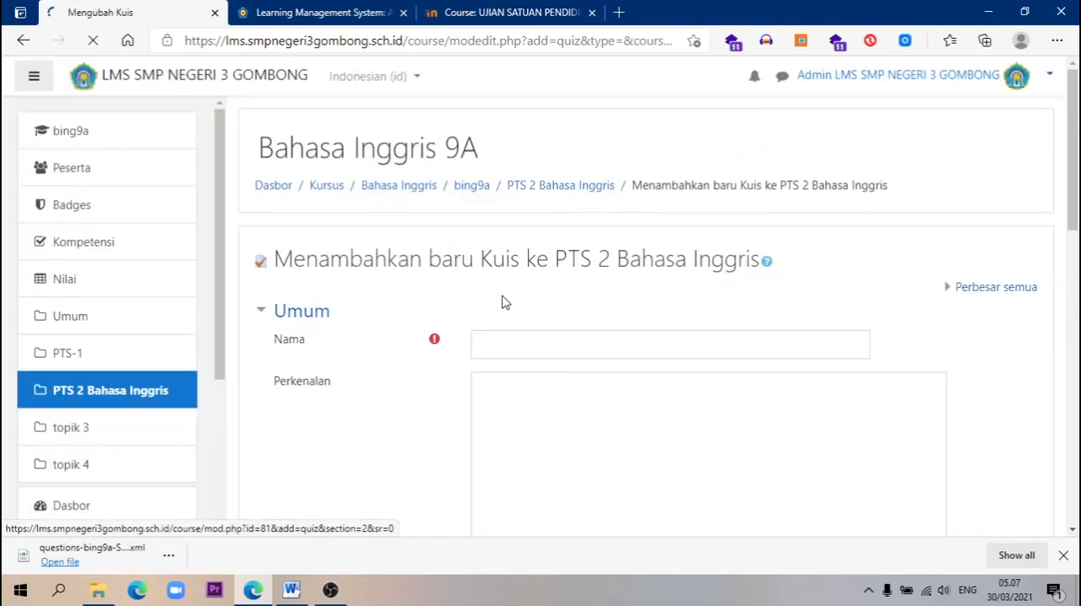
Name the new quiz "Ujian Sekolah Bahasa Inggris"
click(574, 345)
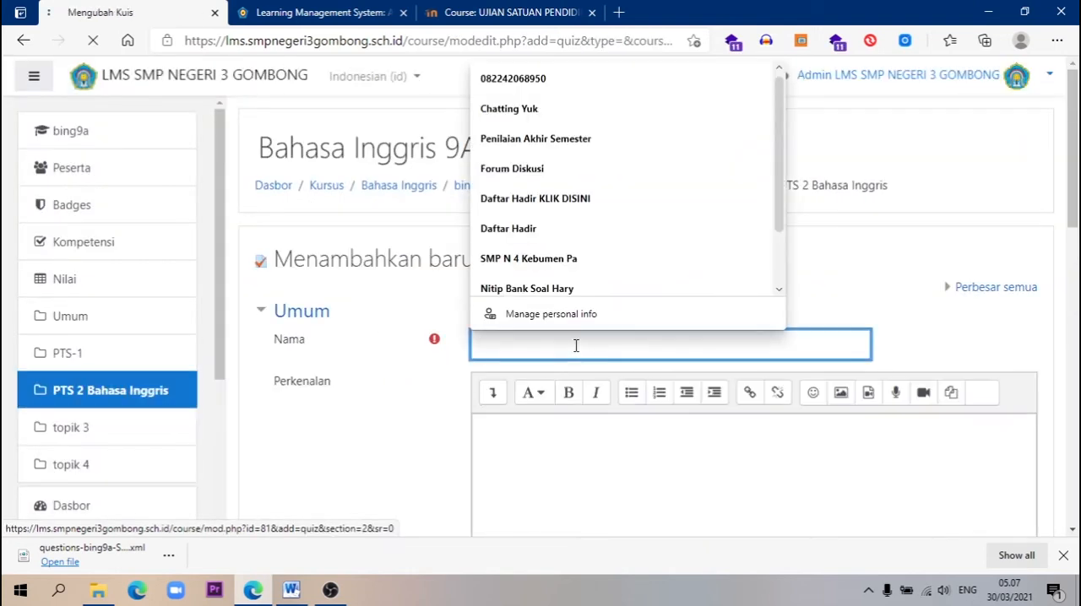
text(Ujian Seko)
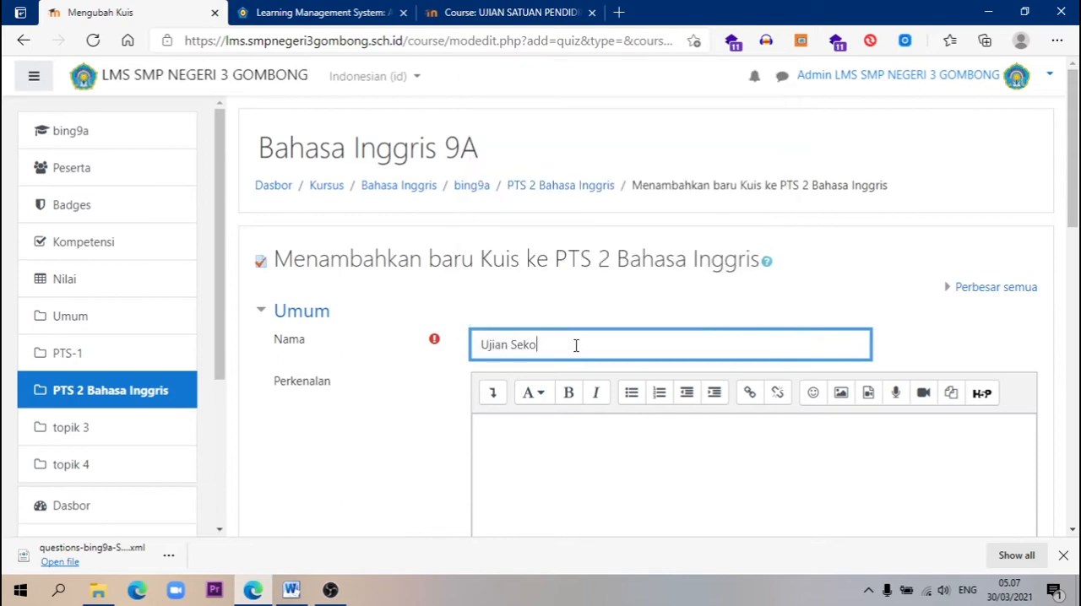
text(lah Bahasa Inggris)
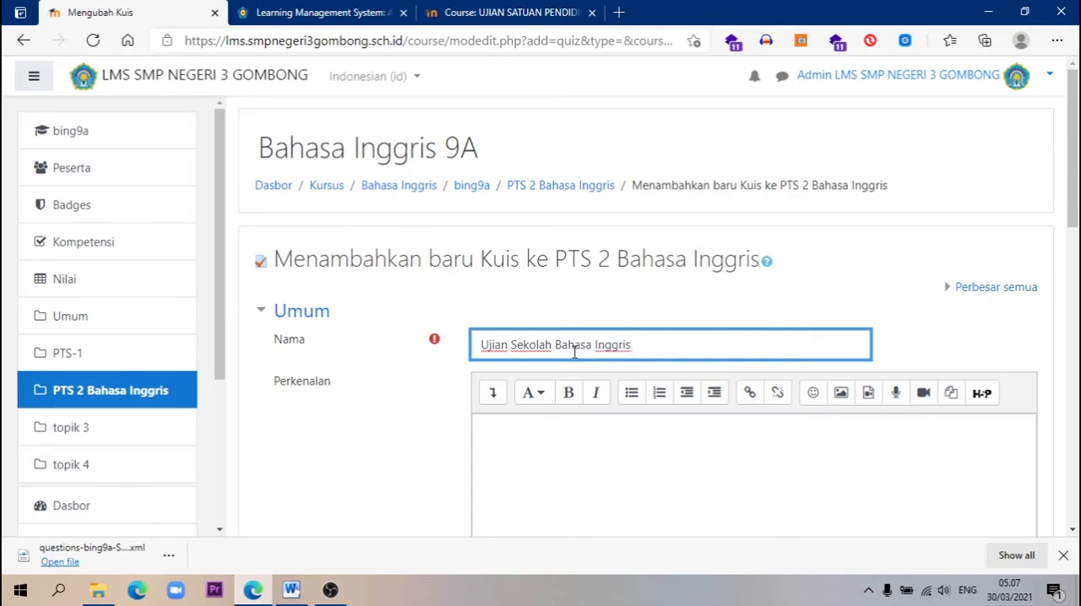
Start the quiz introduction (Perkenalan) with the heading line "Petunjuk mengerjakan:"
scroll(576, 346, down, 2)
click(532, 418)
text(Pet)
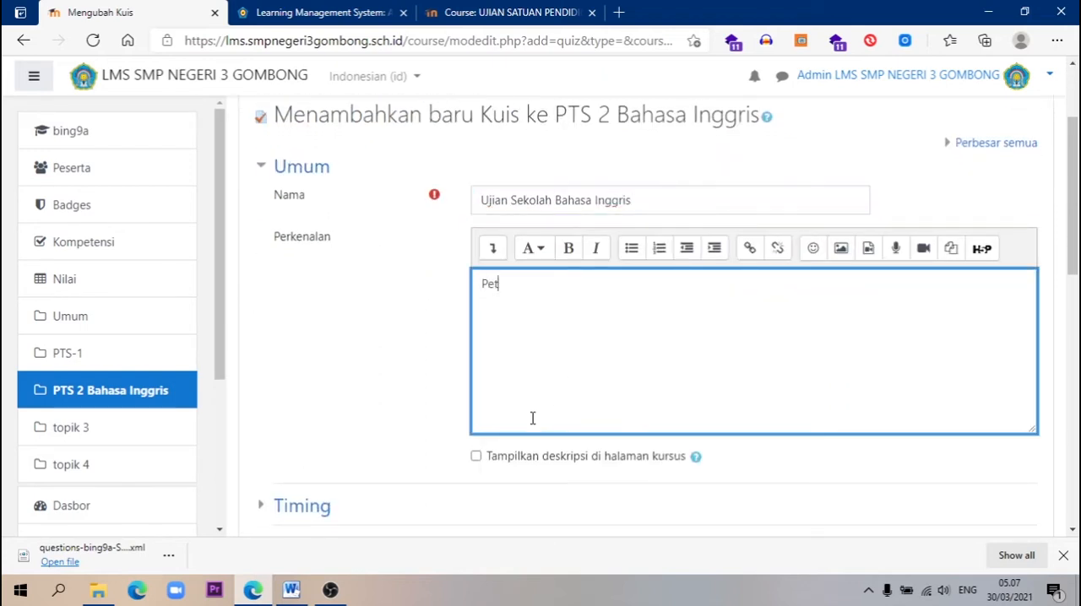
text(unjuk mengerjakan)
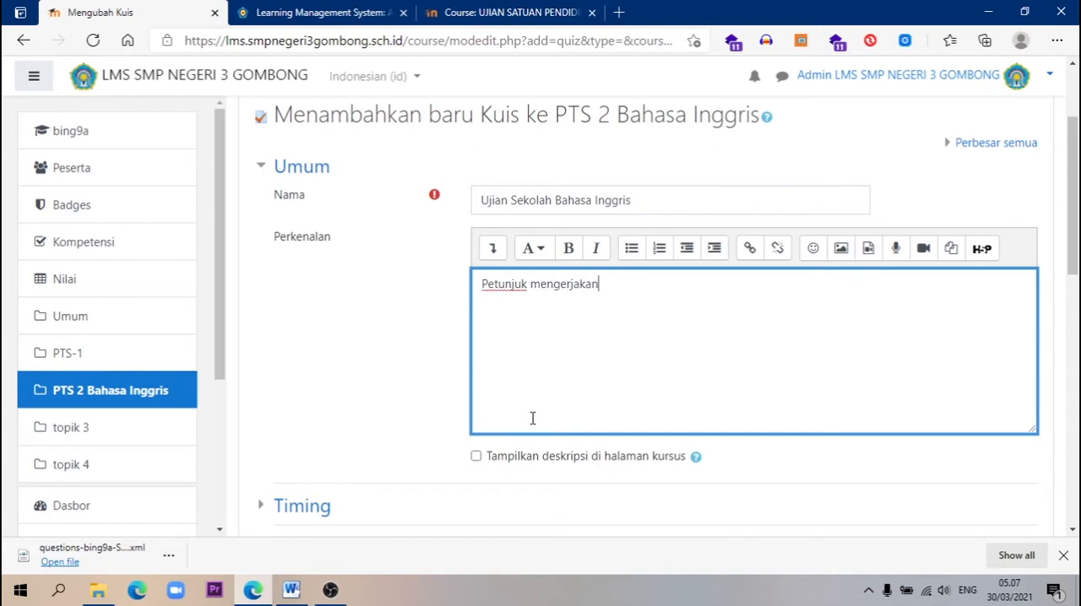
text(:)
key(Return)
Add the first instruction to the introduction: "1. Berdoa sebelum mengerjakan"
text(1. Ber)
text(doa seb)
text(elum emna)
key(BackSpace)
key(BackSpace)
key(BackSpace)
key(BackSpace)
text(menger)
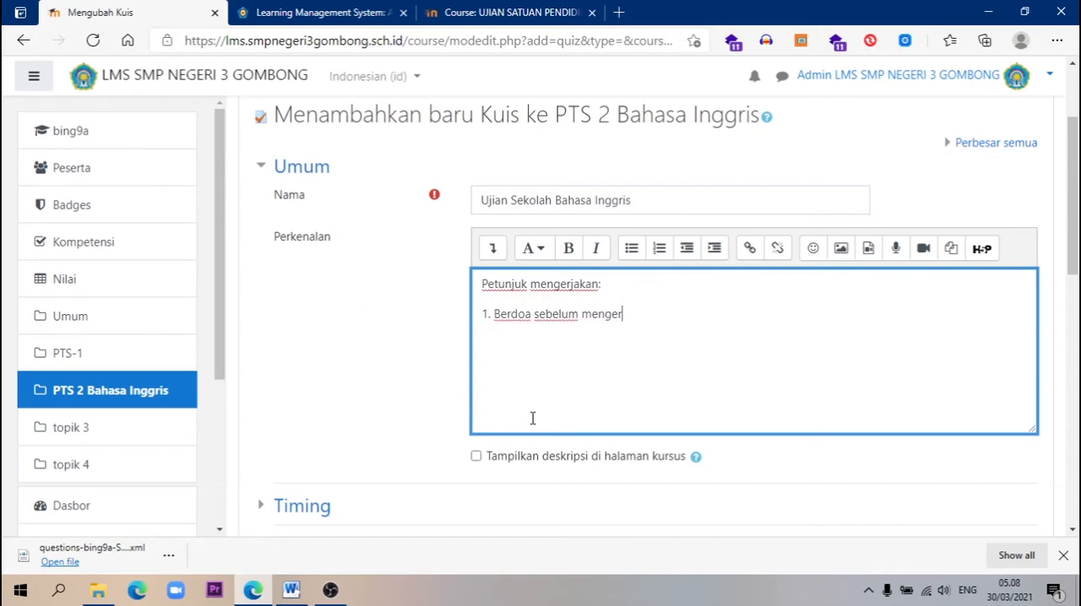
text(jakan)
key(Return)
Add the instructions "2. Jumlah soal 50 pilihan ganda" and "3. Kerjakan dengan teliti" to the introduction
text(2. Jumlah soal )
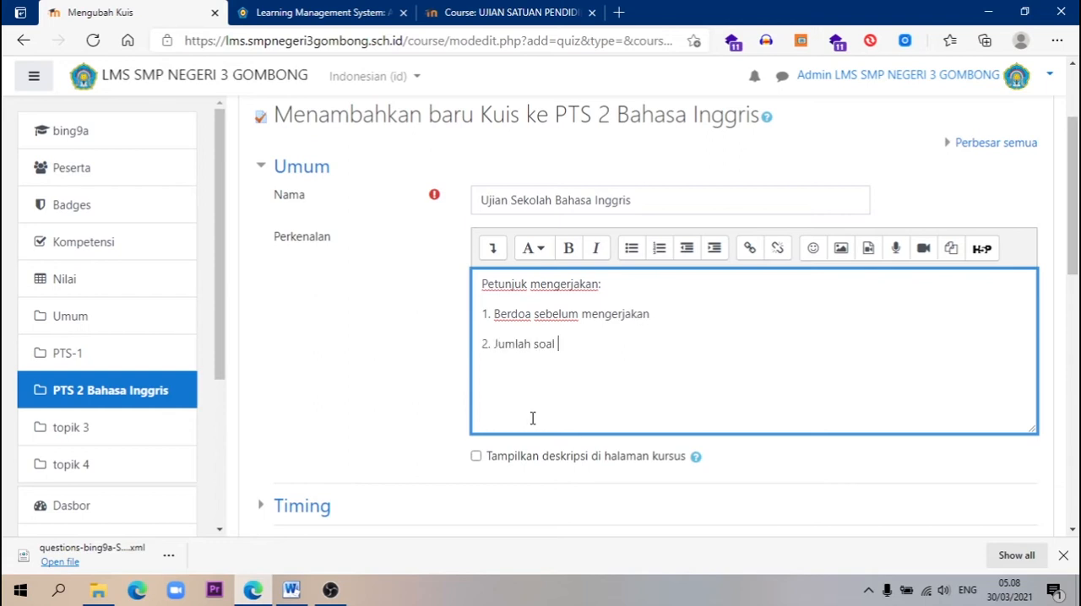
text(50 pilihan ganda)
key(Return)
text(3. )
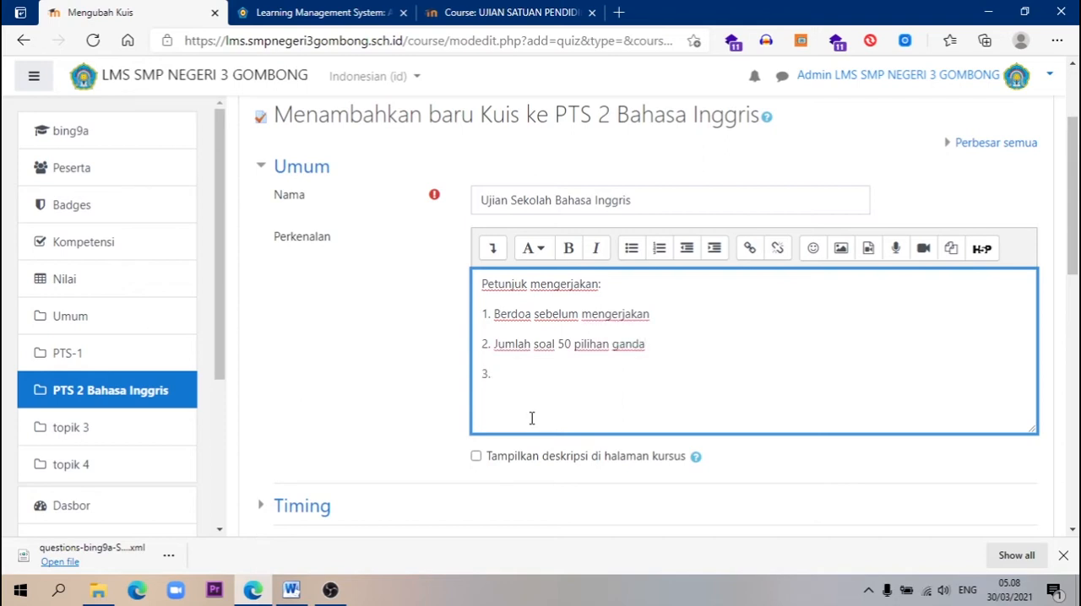
text(Kerjakan dengan teliti)
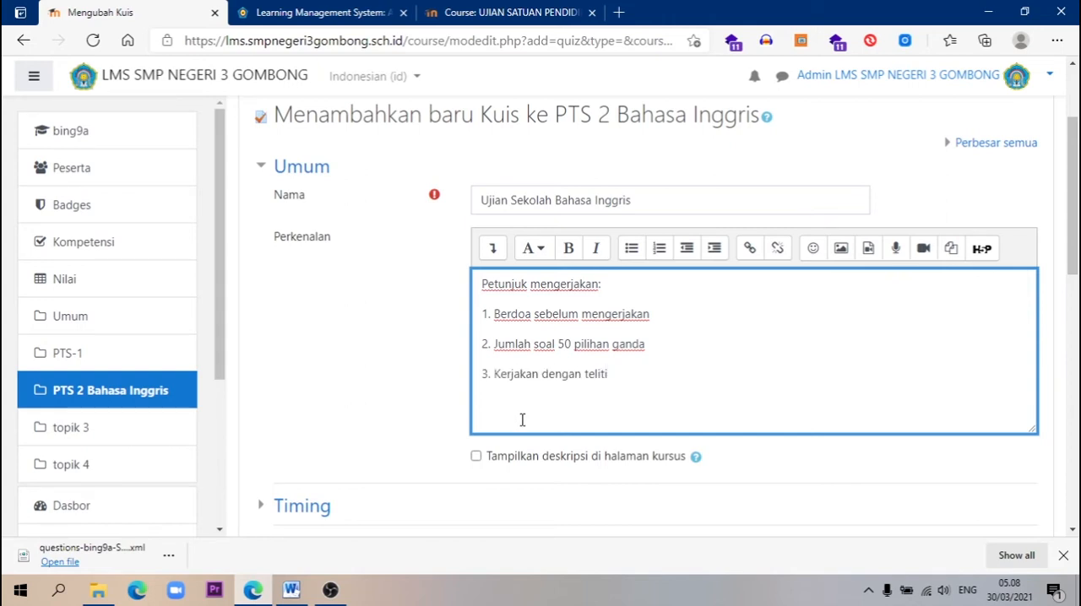
Expand the Timing settings and look up the Bahasa Inggris Tes Tertulis date in the US MKKS 2021-2022 Word schedule, then return to the quiz form
scroll(525, 421, down, 2)
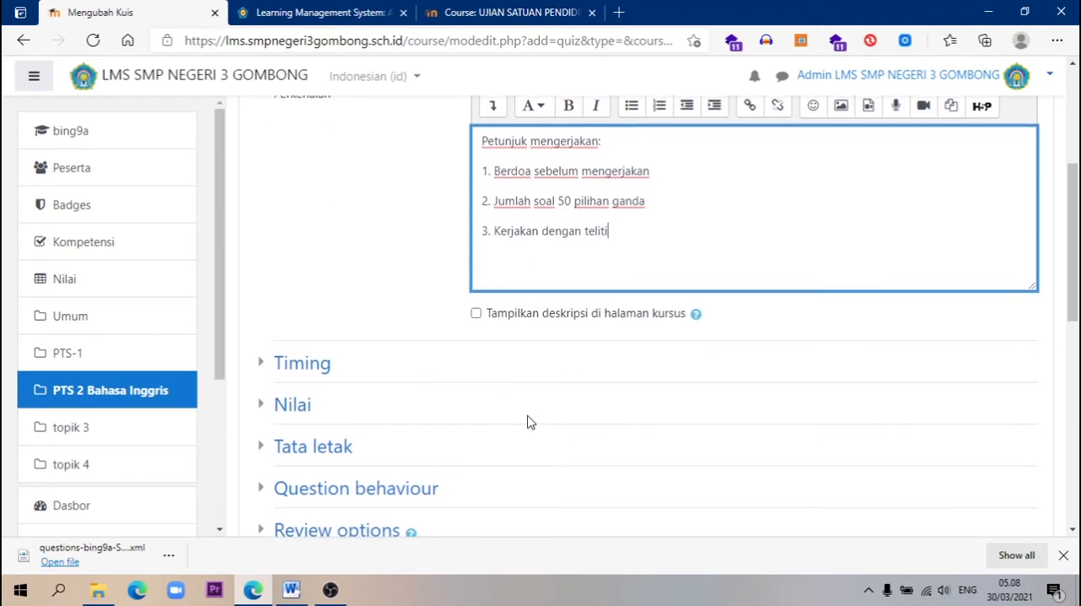
click(314, 372)
click(291, 591)
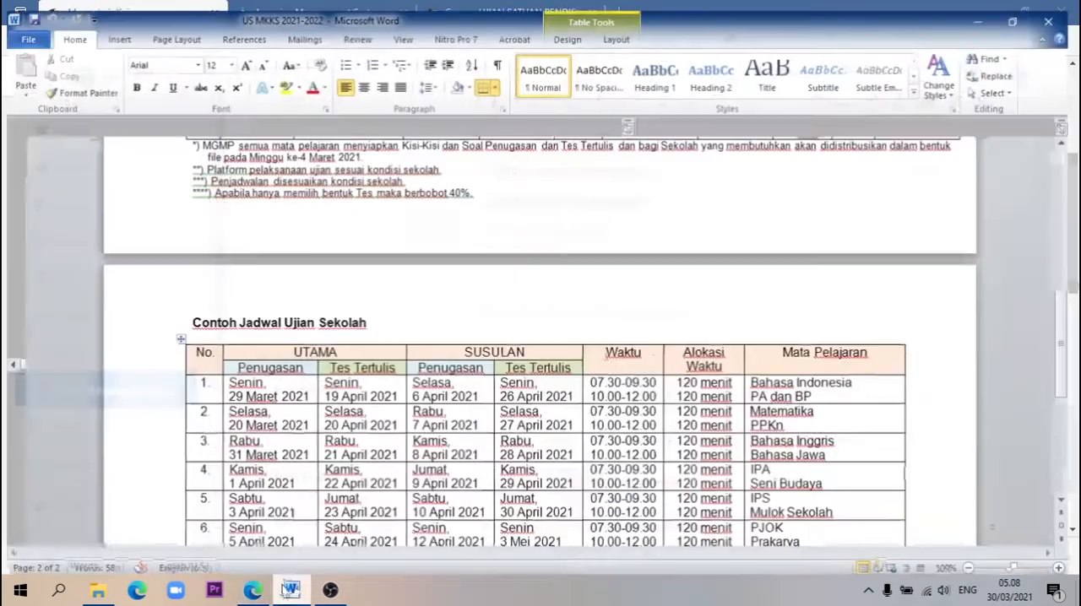
click(771, 438)
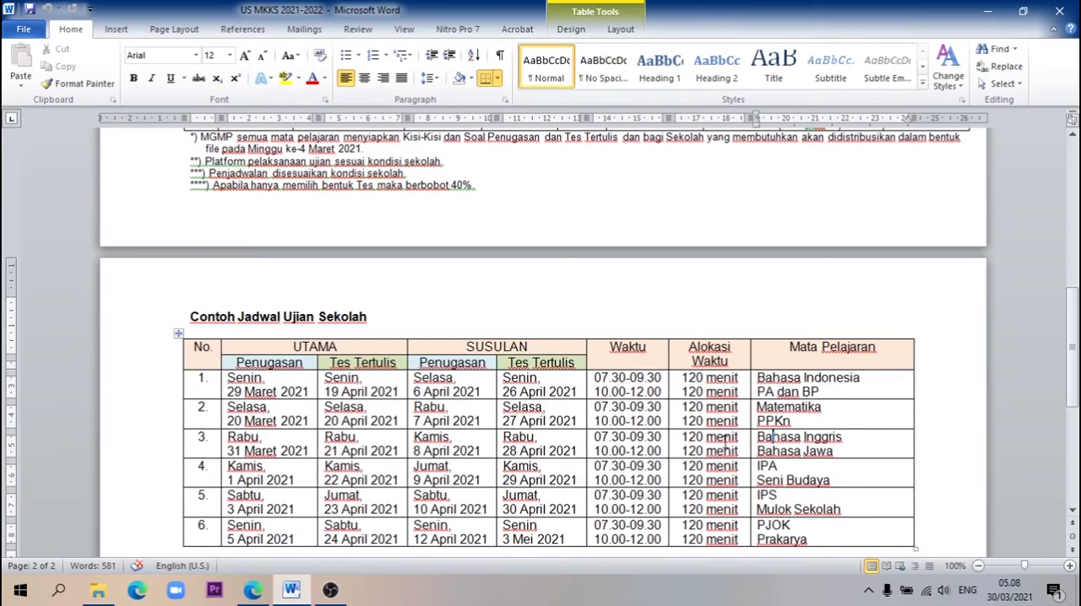
click(421, 463)
click(252, 590)
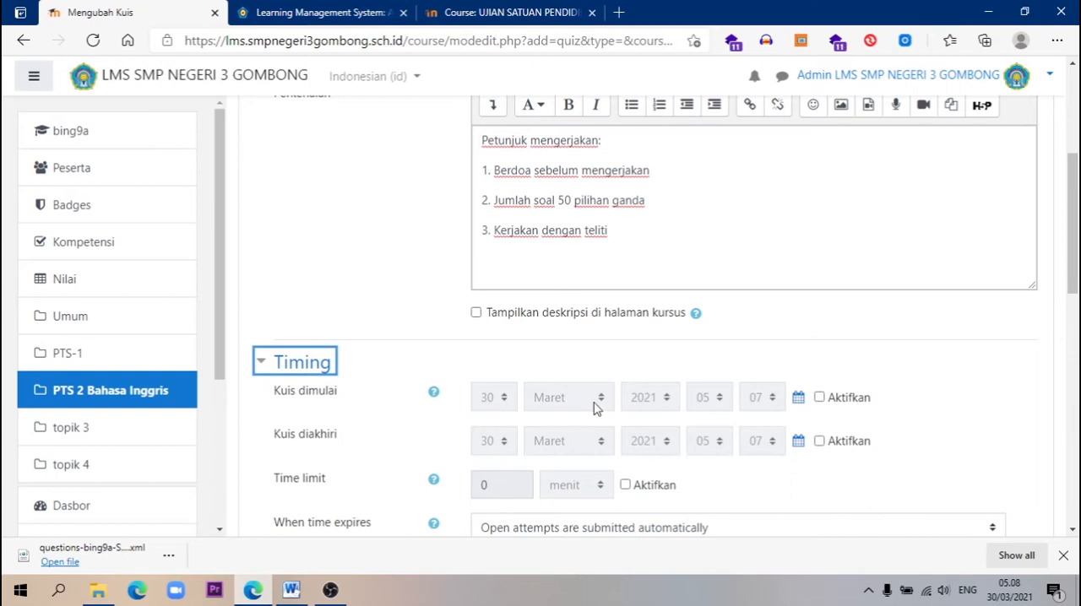
Enable the quiz's start (Kuis dimulai) and end (Kuis diakhiri) dates and set the start date to 21 April 2021
click(819, 397)
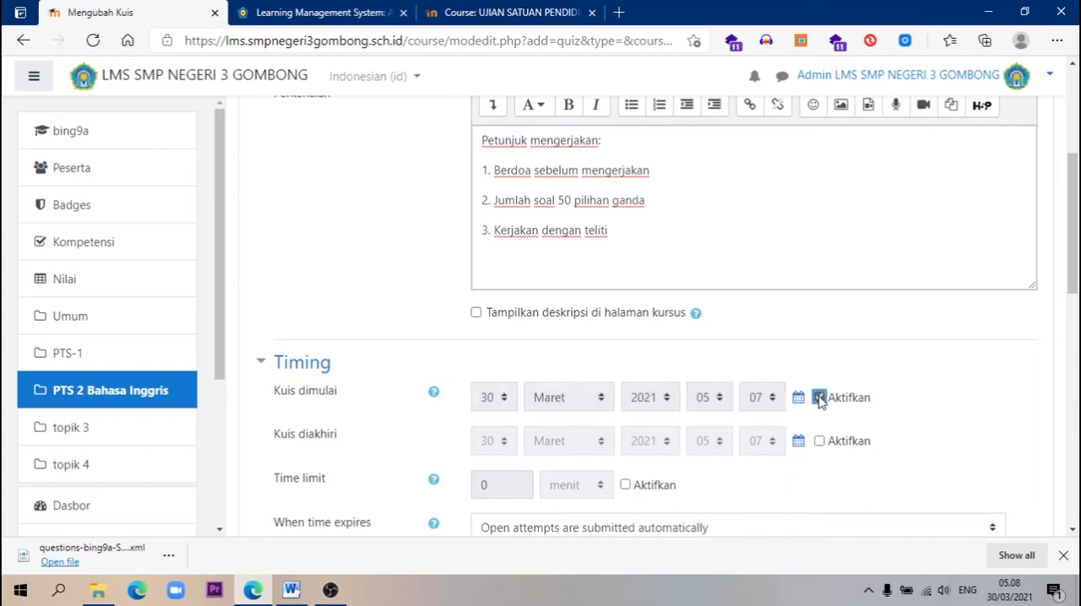
click(819, 441)
click(500, 398)
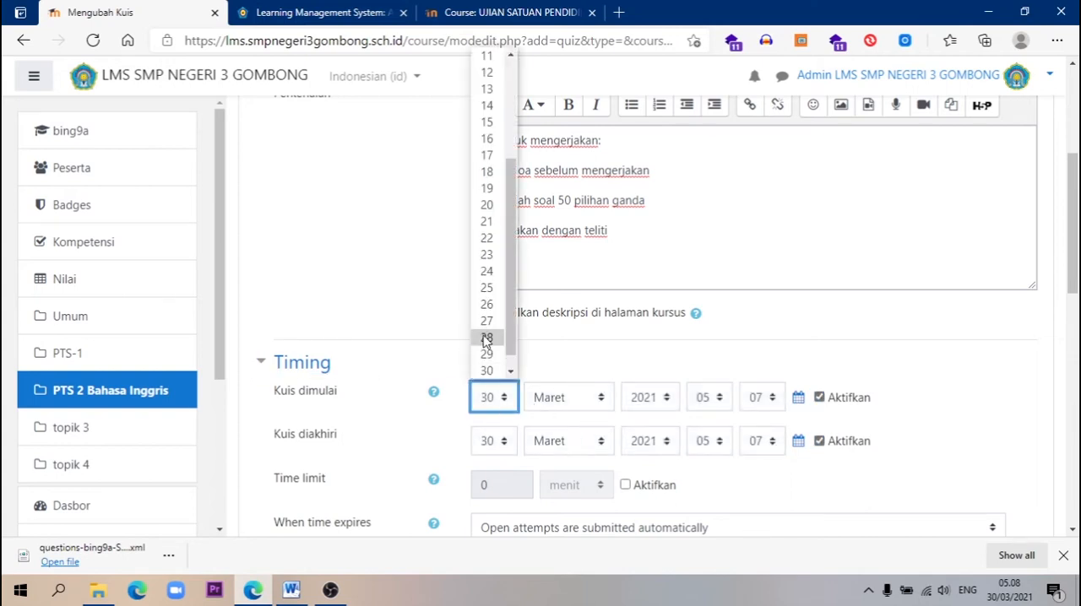
click(490, 226)
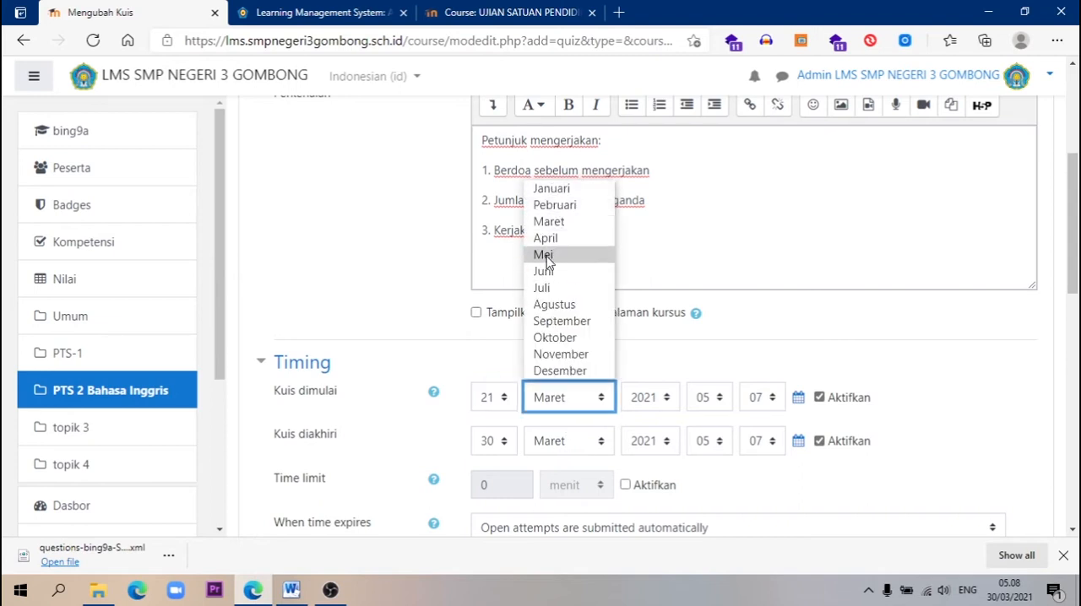
click(566, 237)
Set the quiz's start time to 07:30, checking it against the Bahasa Inggris row of the Word schedule
click(718, 399)
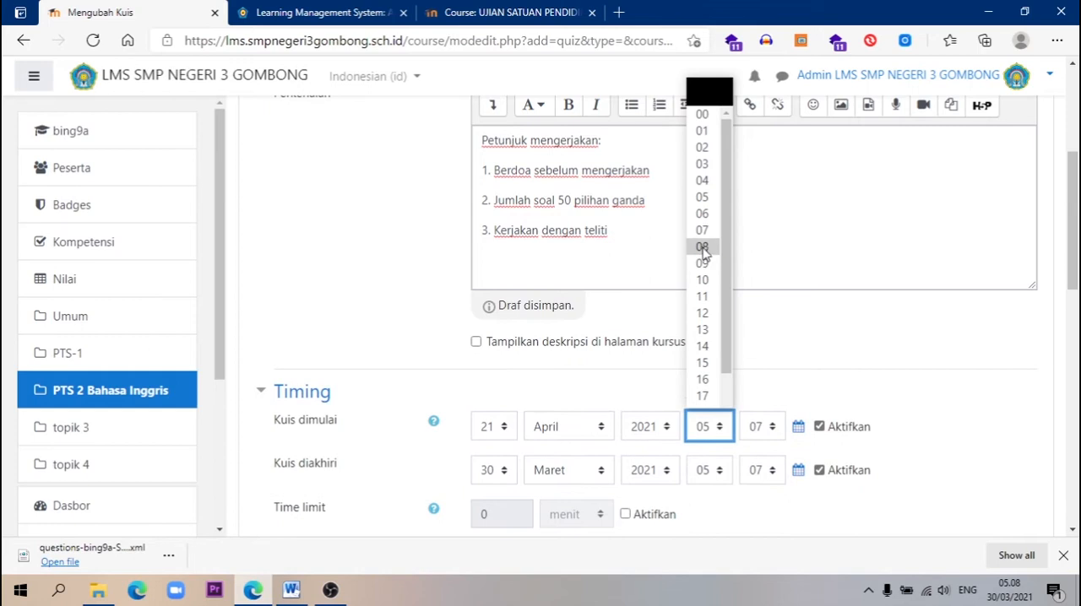
click(702, 246)
click(291, 590)
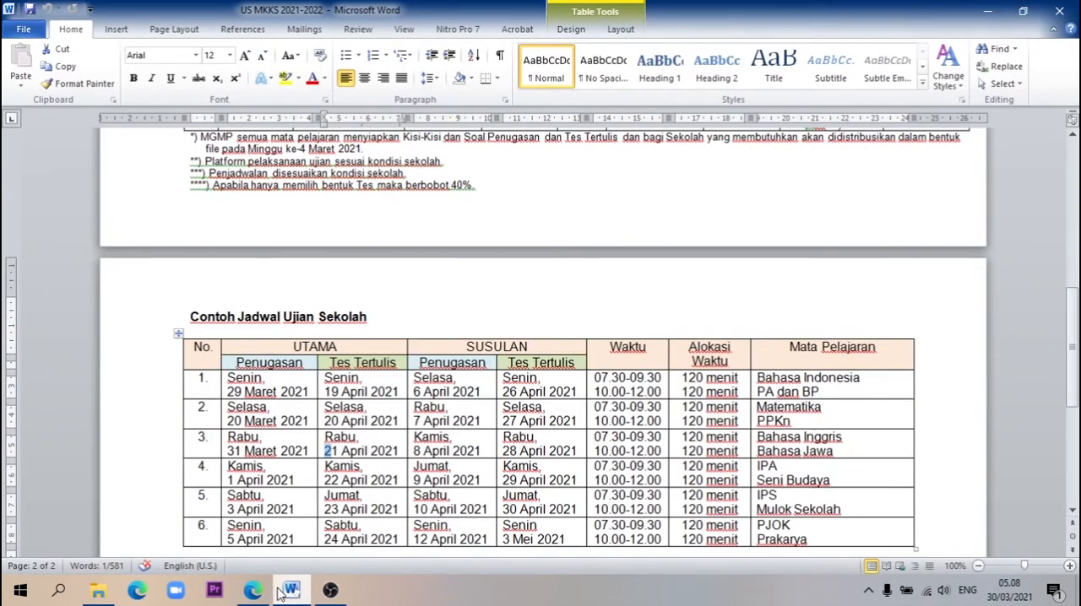
mouse_move(254, 591)
click(262, 494)
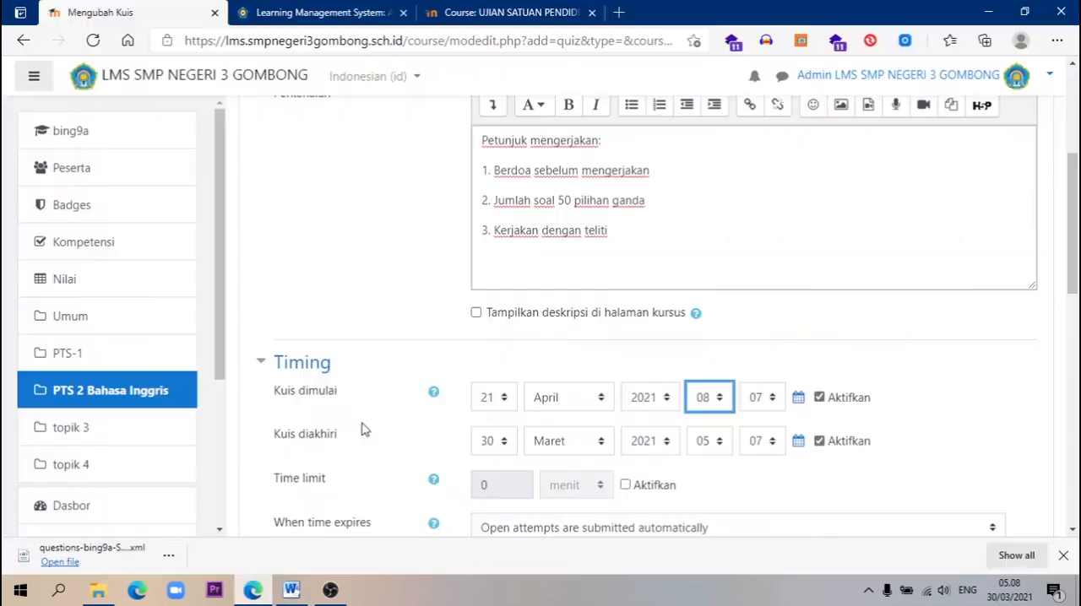
click(720, 402)
click(702, 172)
click(768, 399)
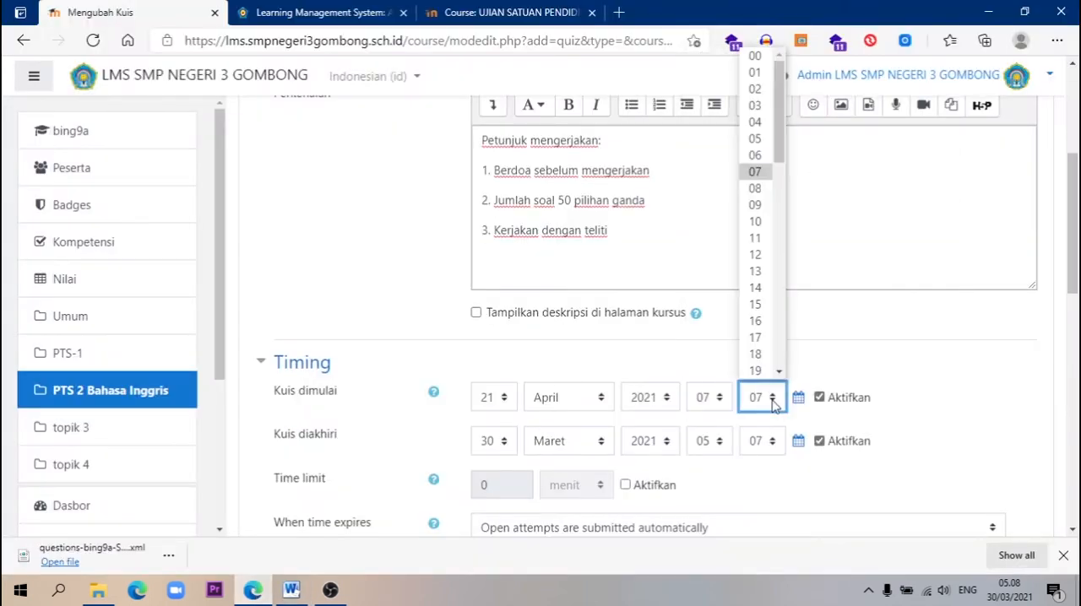
click(783, 336)
click(756, 264)
Set the quiz's end (Kuis diakhiri) day to 21 and its end time to 10:30
click(490, 445)
click(503, 267)
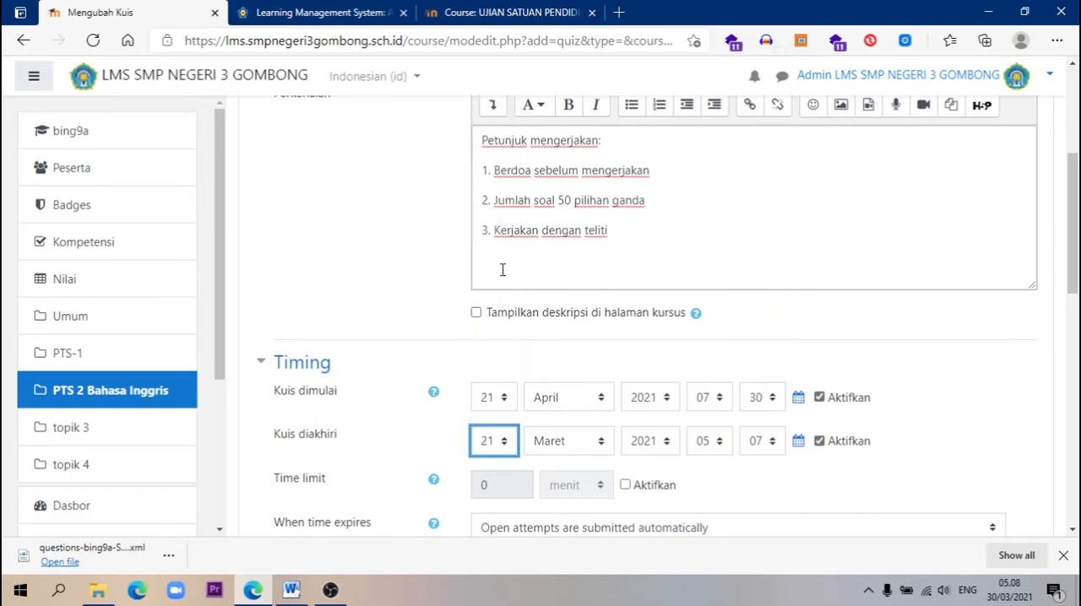
click(694, 444)
scroll(727, 370, down, 1)
drag(728, 370, 725, 414)
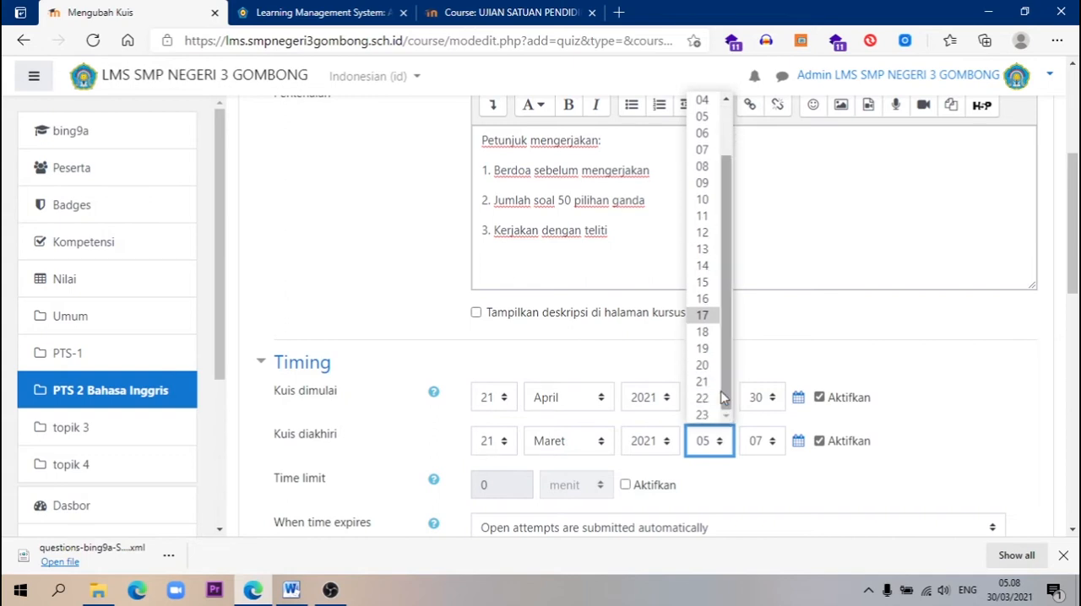
click(705, 201)
click(770, 446)
scroll(777, 222, down, 3)
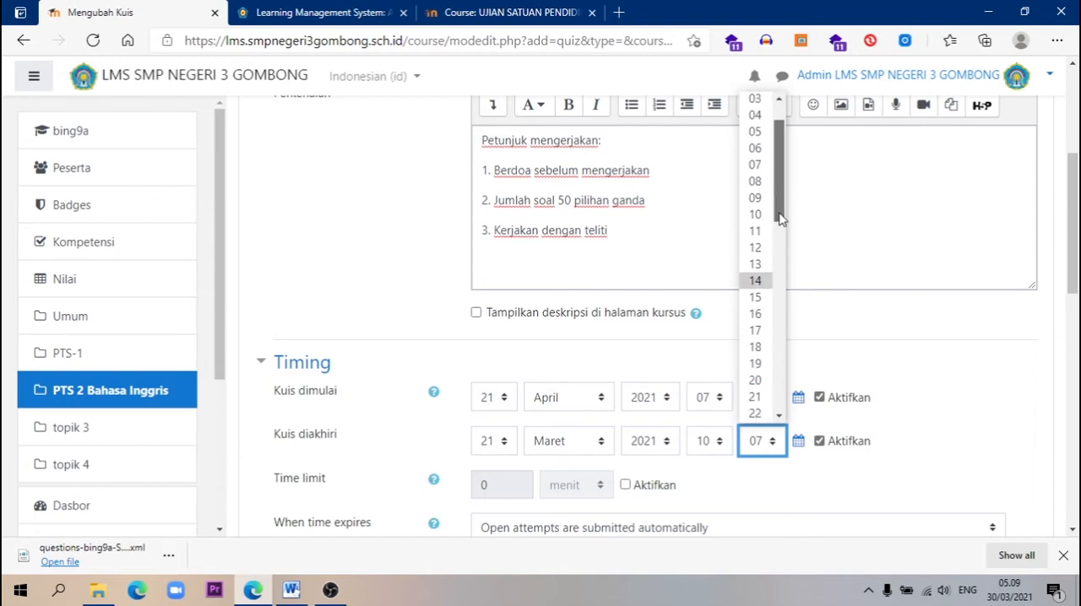
scroll(777, 279, down, 3)
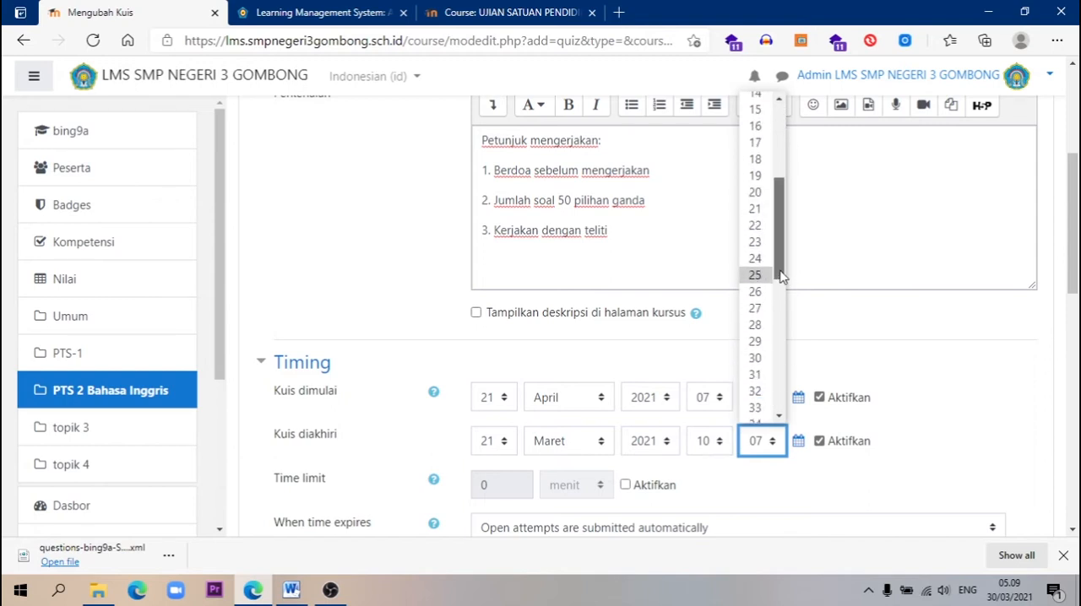
click(755, 319)
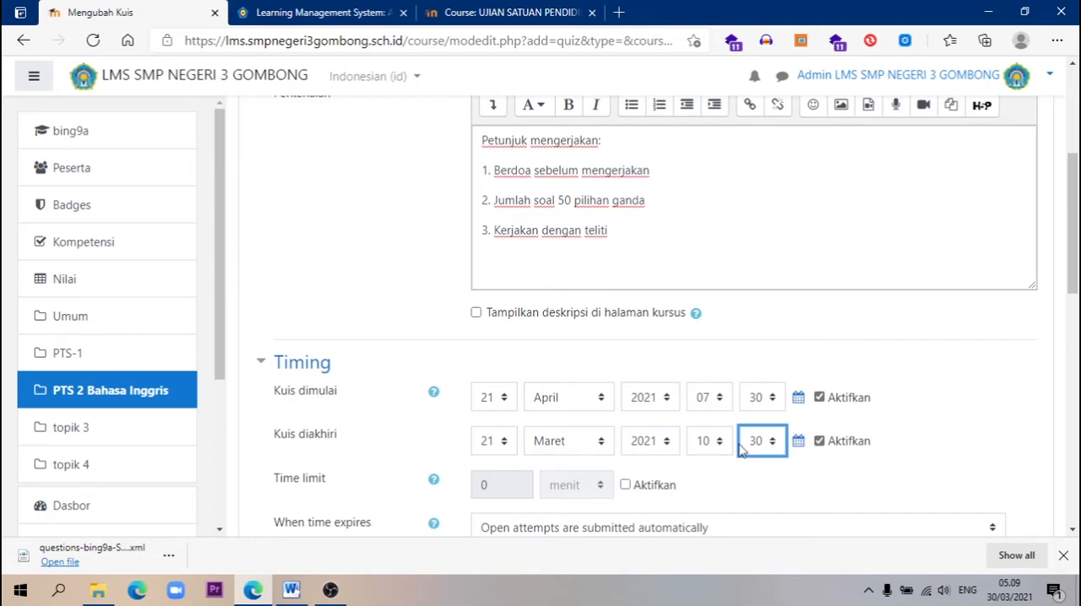
Enable the time limit and set it to 120 minutes (menit)
click(625, 486)
click(484, 488)
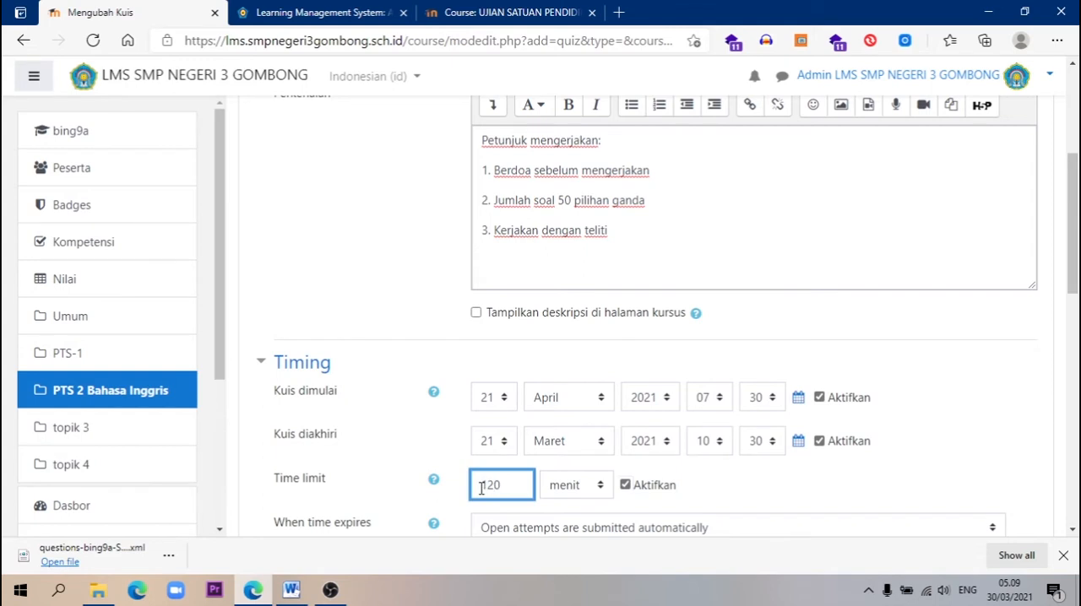
click(905, 331)
Limit the allowed attempts (Percobaan menjawab diperbolehkan) to 1 in the Nilai settings
scroll(908, 336, down, 3)
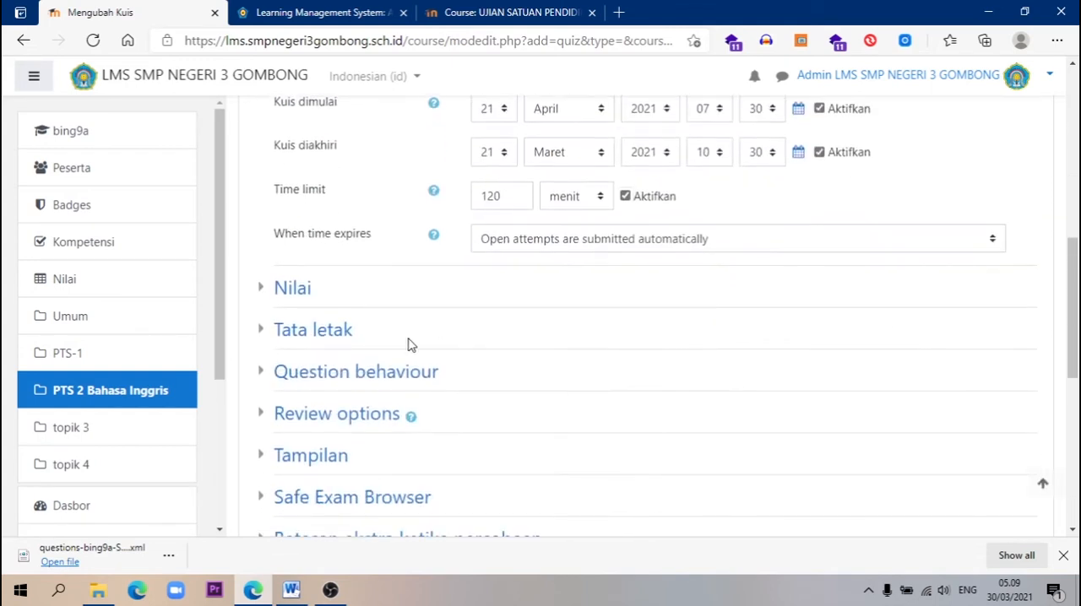
click(281, 294)
click(562, 414)
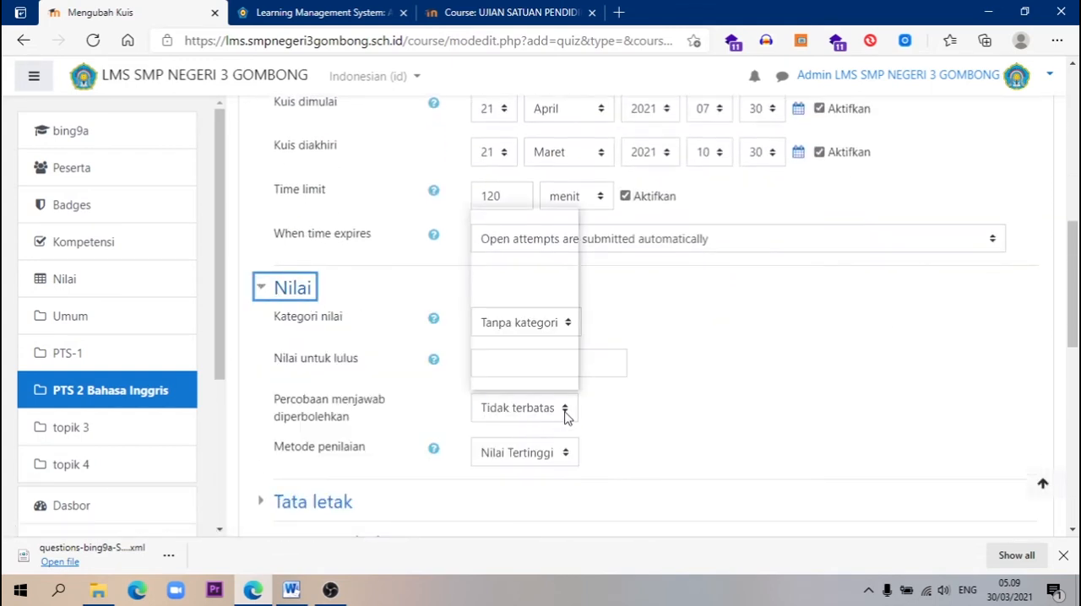
click(483, 233)
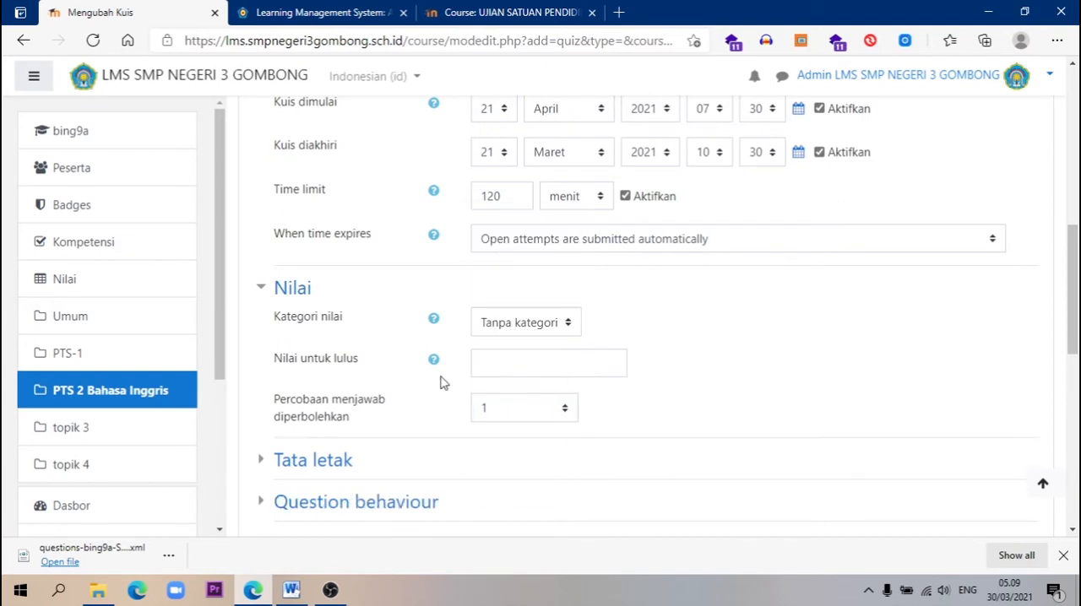
Expand the Tata letak and Question behaviour settings to check the page layout and shuffling options
click(328, 463)
scroll(574, 359, down, 2)
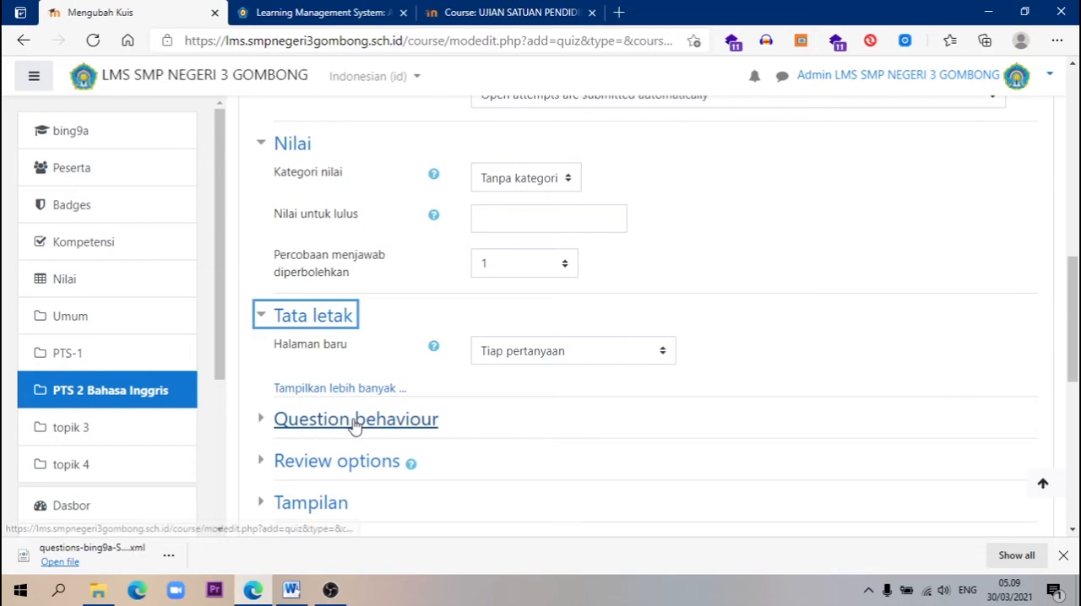
click(408, 429)
scroll(410, 429, down, 1)
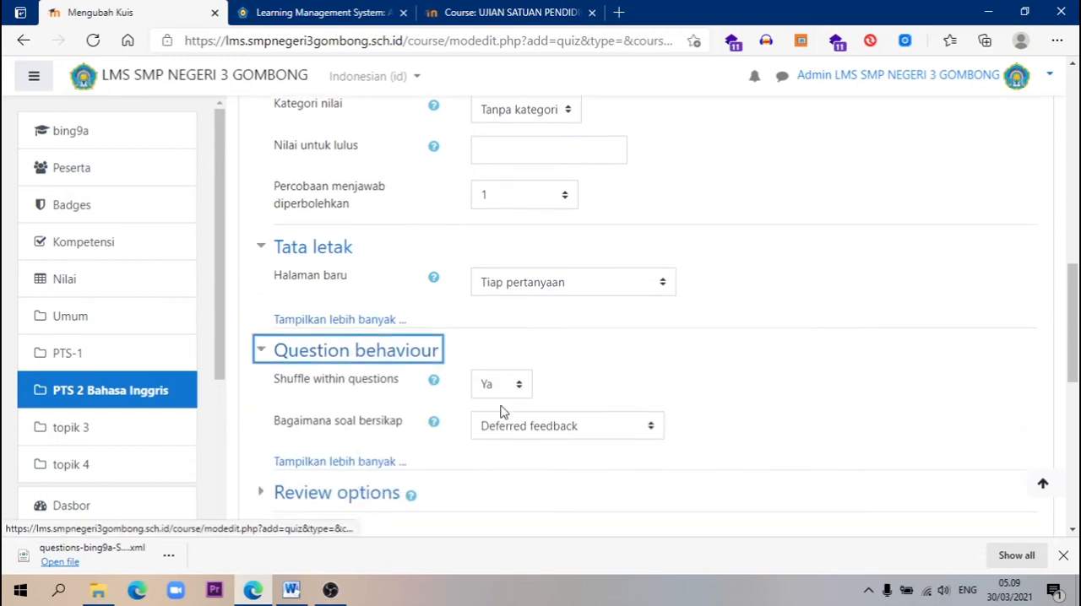
In Review options, turn off every item except The attempt for the period immediately after the attempt
scroll(515, 362, down, 1)
click(380, 416)
scroll(445, 368, down, 3)
click(555, 264)
click(555, 281)
click(555, 299)
click(555, 334)
click(555, 316)
click(555, 351)
Turn off every review item except The attempt for the period later, while the quiz is still open
click(803, 264)
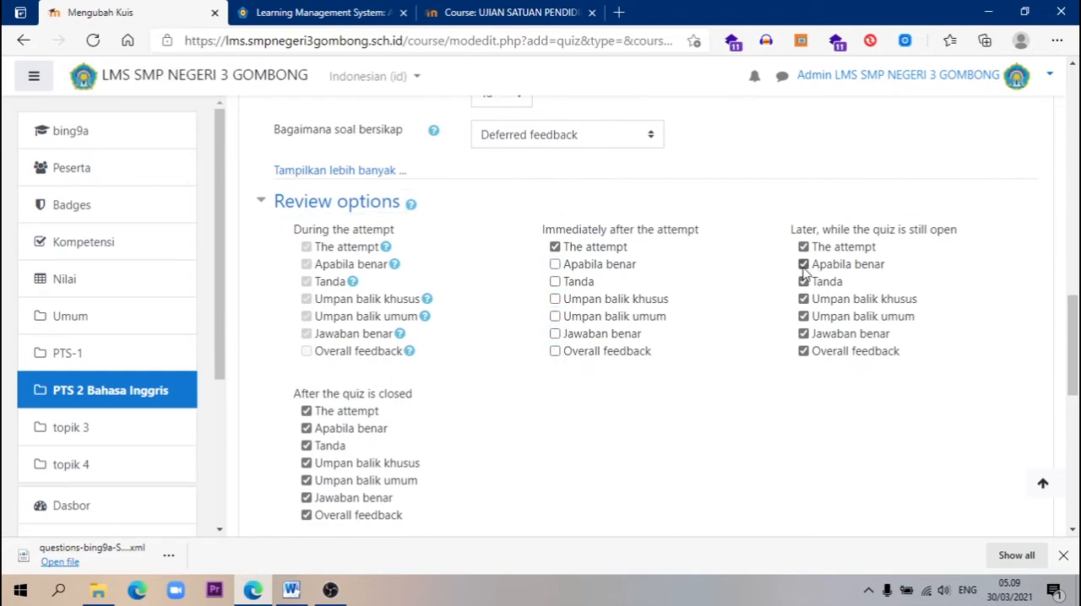
click(803, 281)
click(803, 299)
click(803, 315)
click(803, 333)
click(803, 351)
Turn off every review item except The attempt for the period after the quiz is closed
click(306, 429)
click(307, 446)
click(306, 463)
click(307, 481)
click(307, 498)
click(307, 515)
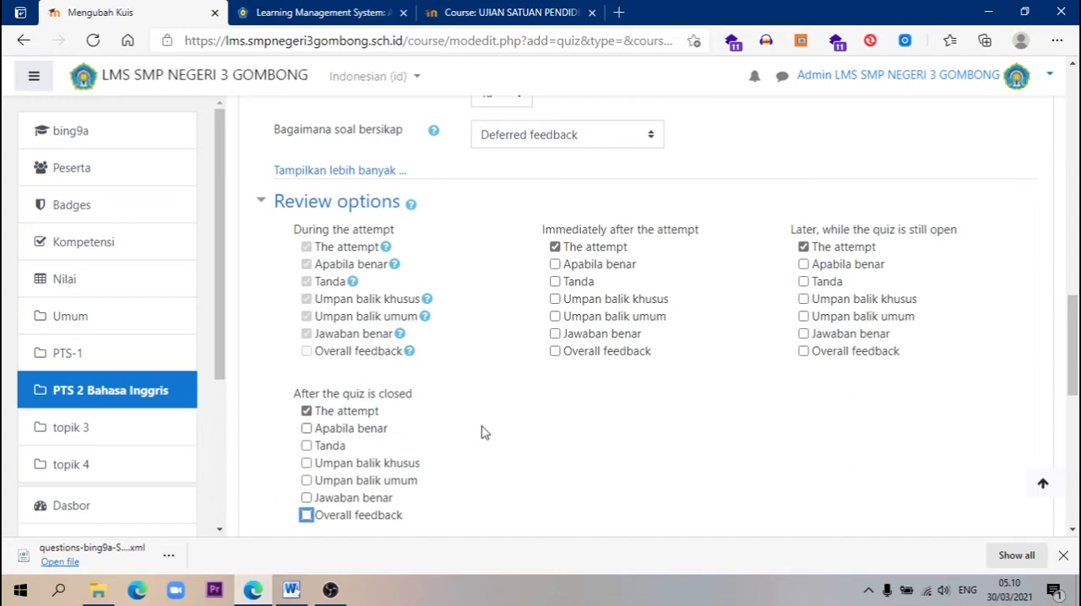
Try to save the quiz and return to the course, then review the Timing dates
scroll(485, 432, down, 7)
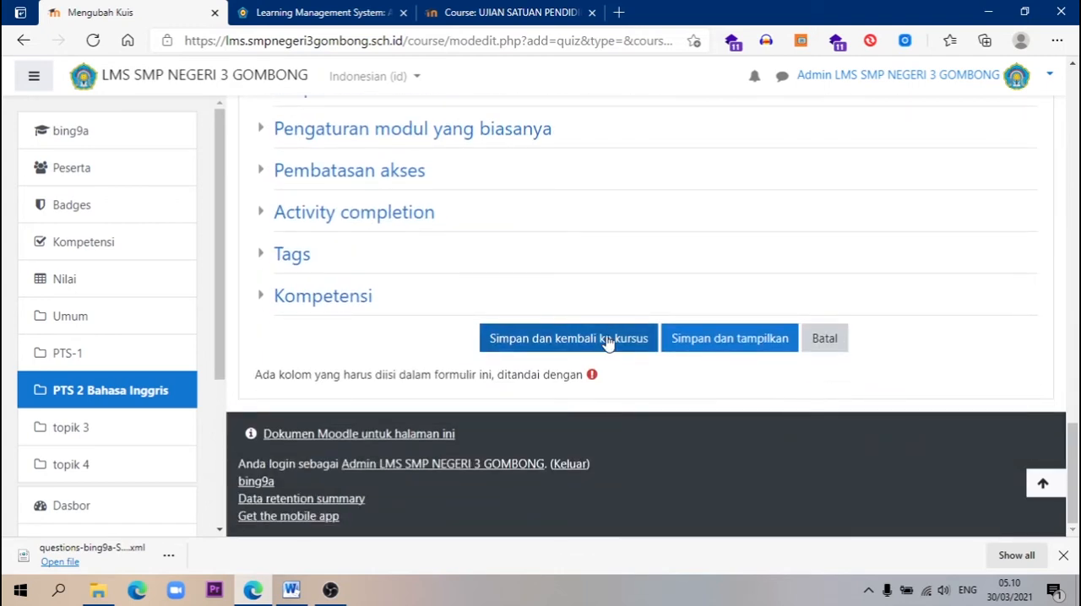
click(603, 348)
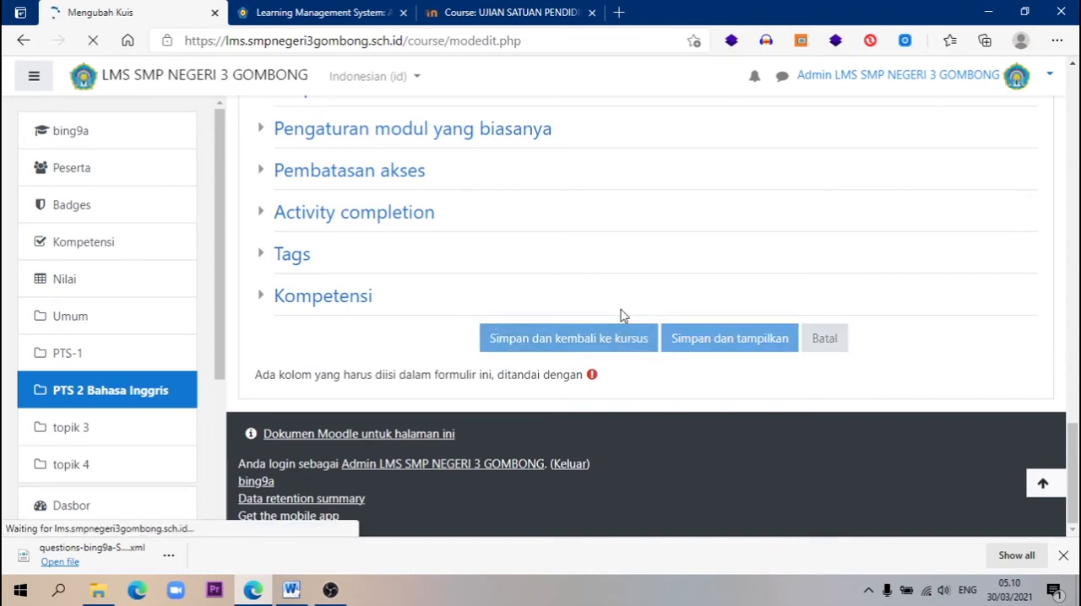
scroll(623, 314, down, 3)
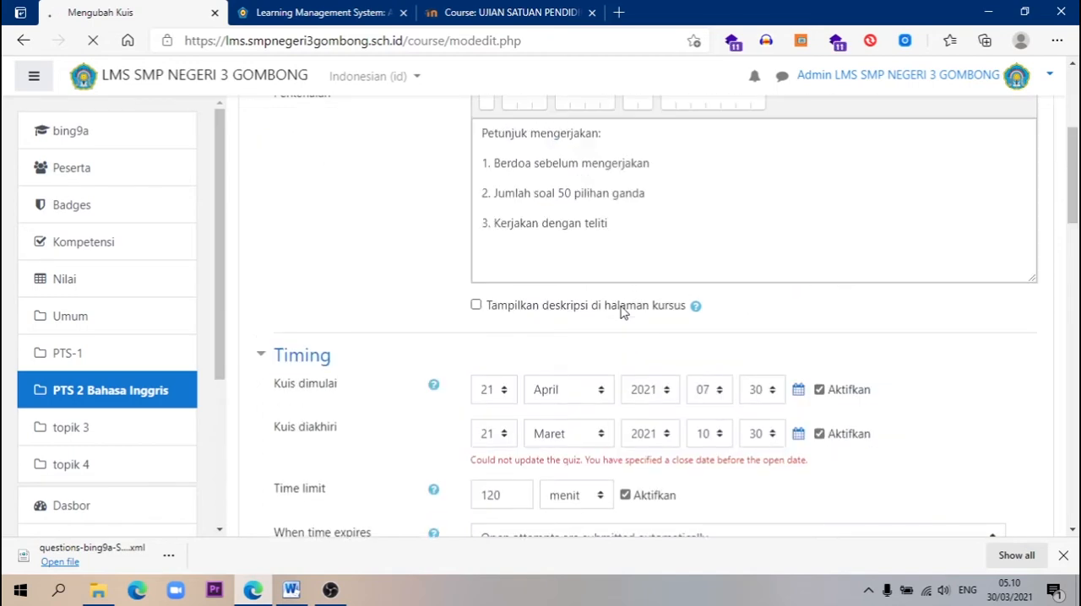
scroll(623, 312, down, 2)
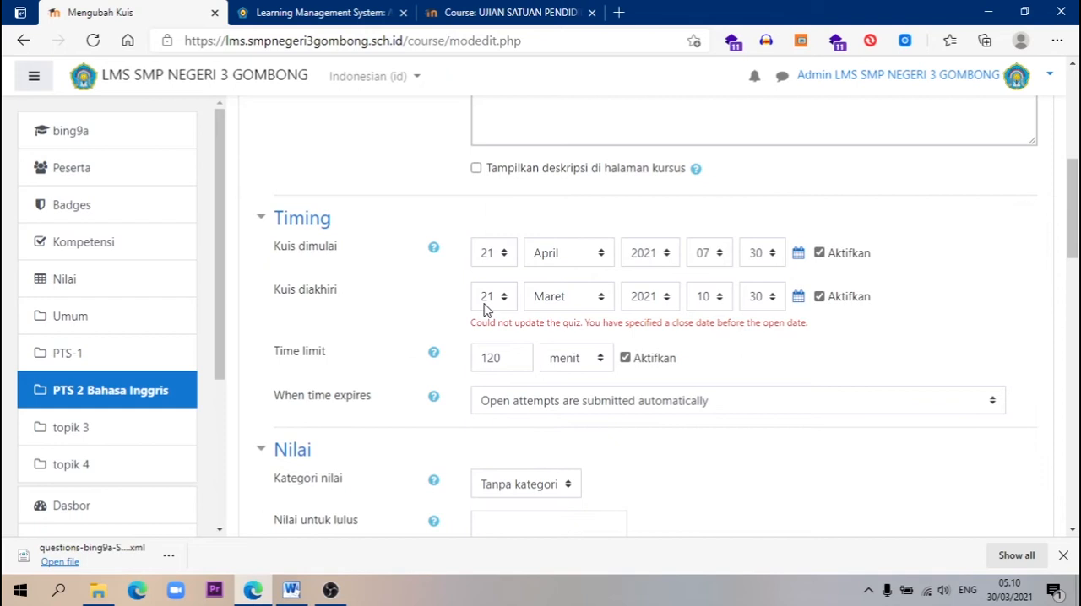
Set the quiz's closing month to April in Timing, then save the quiz and return to the course
click(564, 297)
click(568, 370)
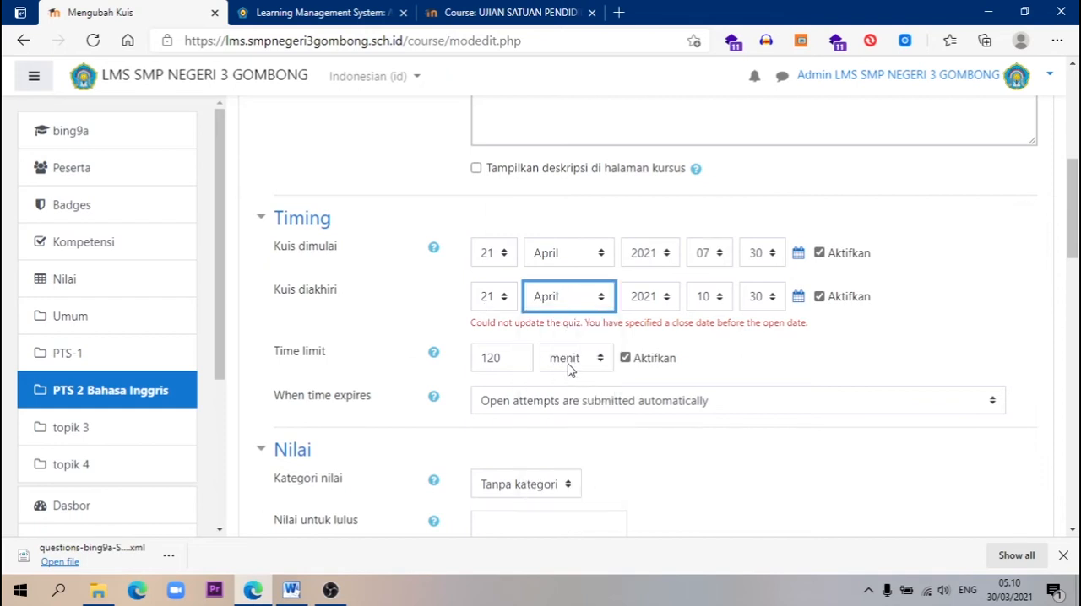
click(967, 315)
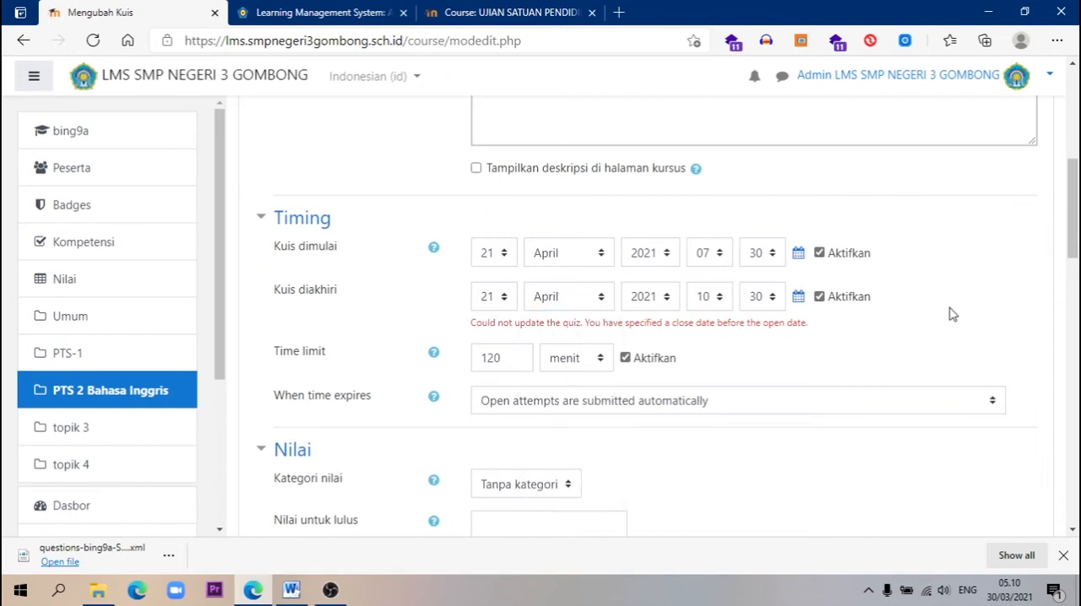
scroll(945, 325, down, 20)
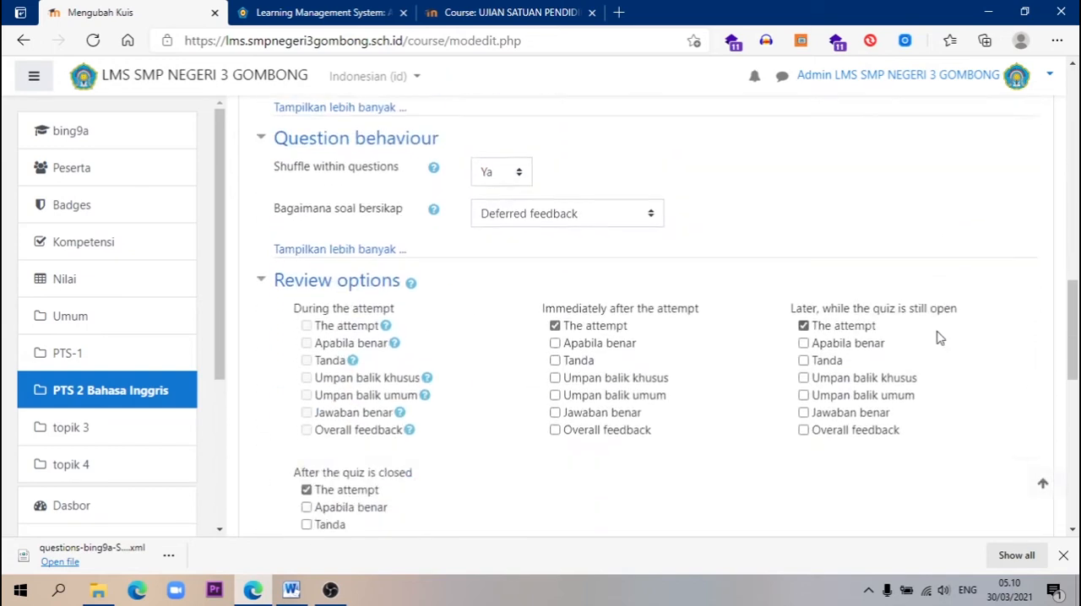
click(619, 344)
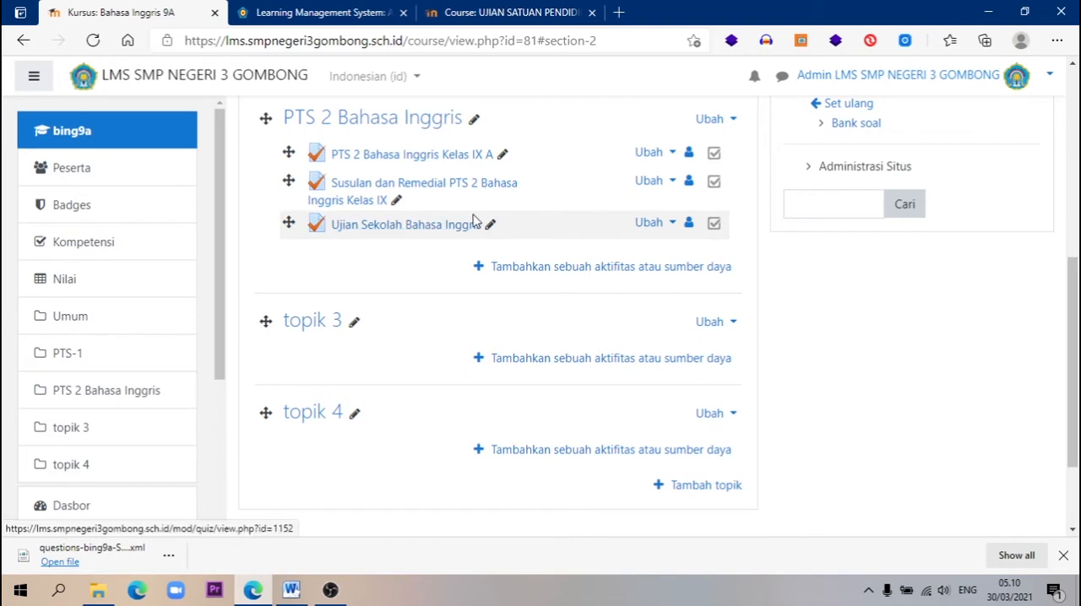
Open the Ujian Sekolah Bahasa Inggris quiz from the PTS 2 Bahasa Inggris section and go to its question editing page
scroll(447, 253, up, 2)
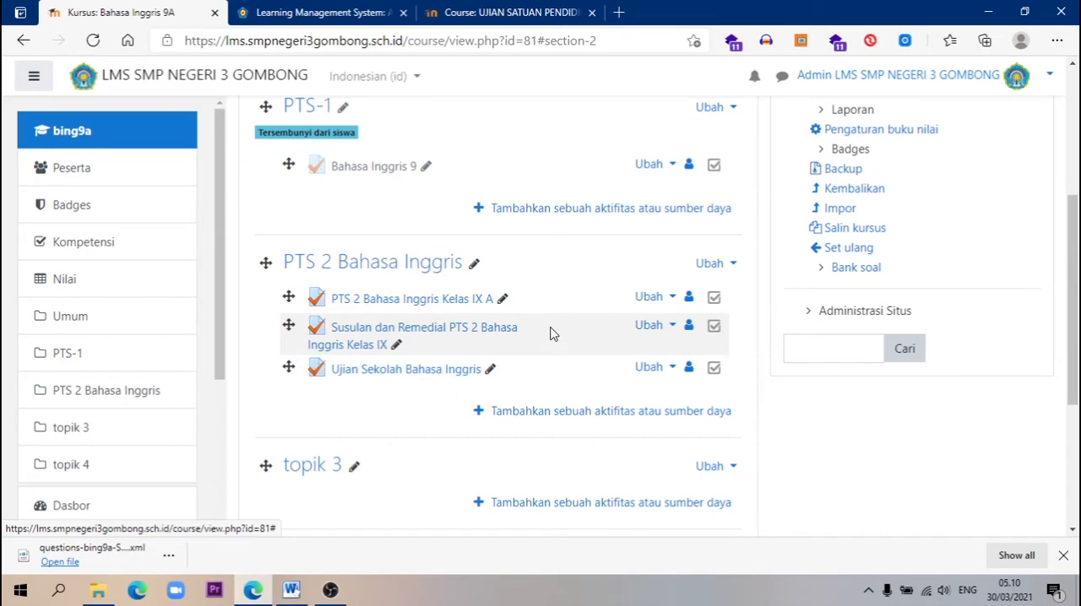
scroll(552, 333, up, 4)
drag(446, 147, 259, 149)
scroll(473, 357, down, 3)
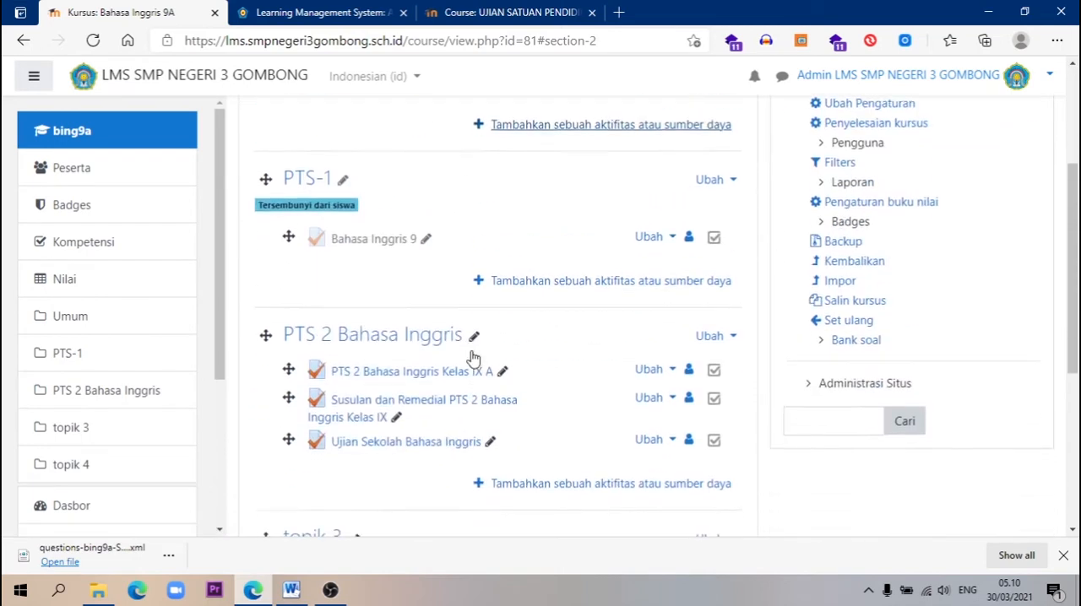
scroll(473, 359, down, 2)
click(398, 303)
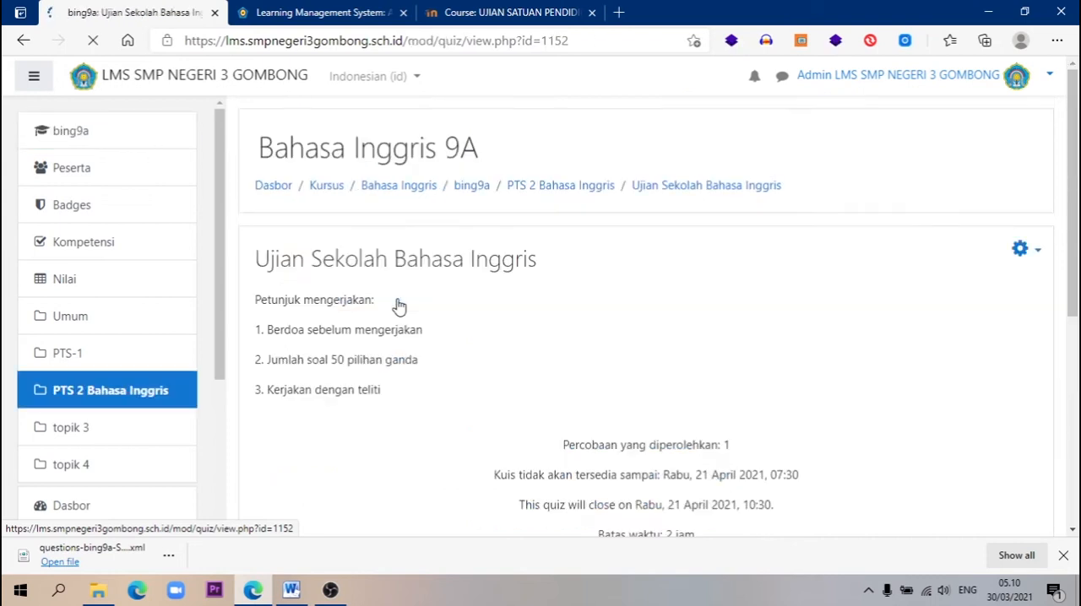
scroll(482, 304, down, 4)
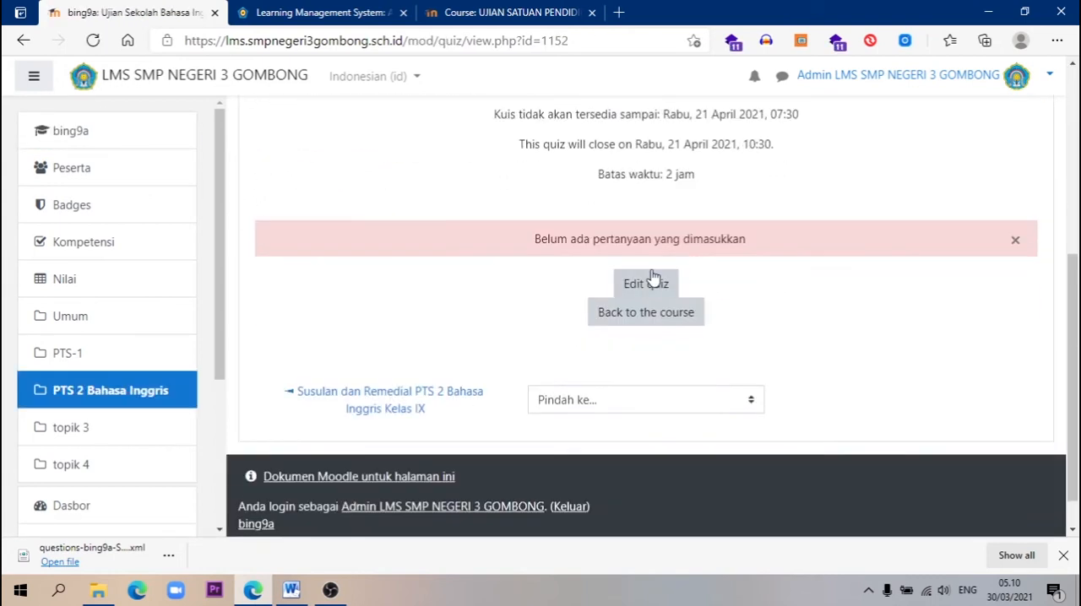
click(661, 289)
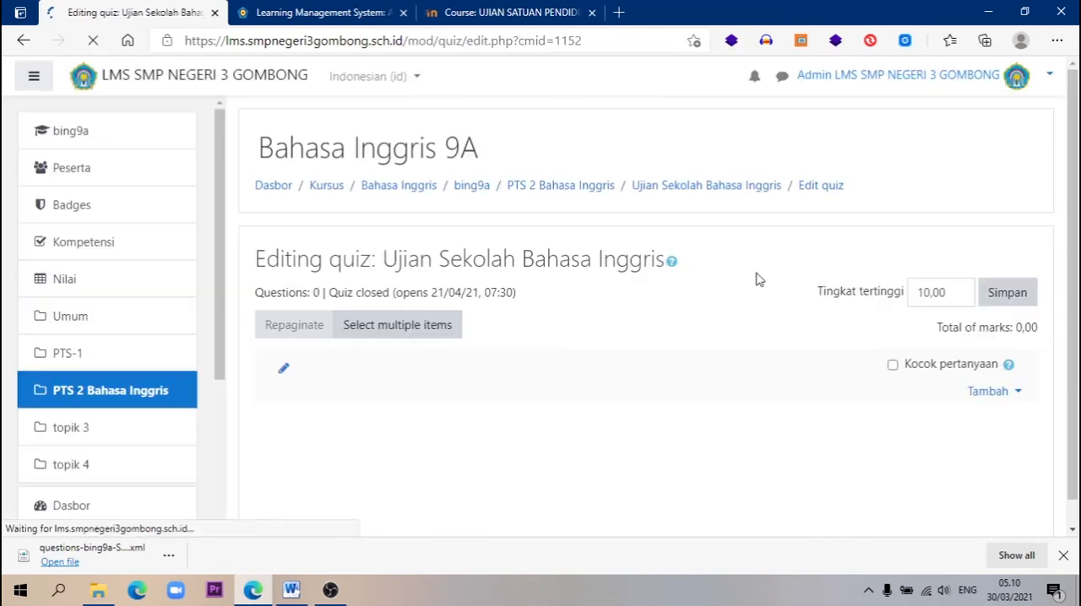
Start adding questions from the question bank and choose the category Soal Latihan Ujian Sekolah
scroll(819, 282, down, 2)
click(1017, 193)
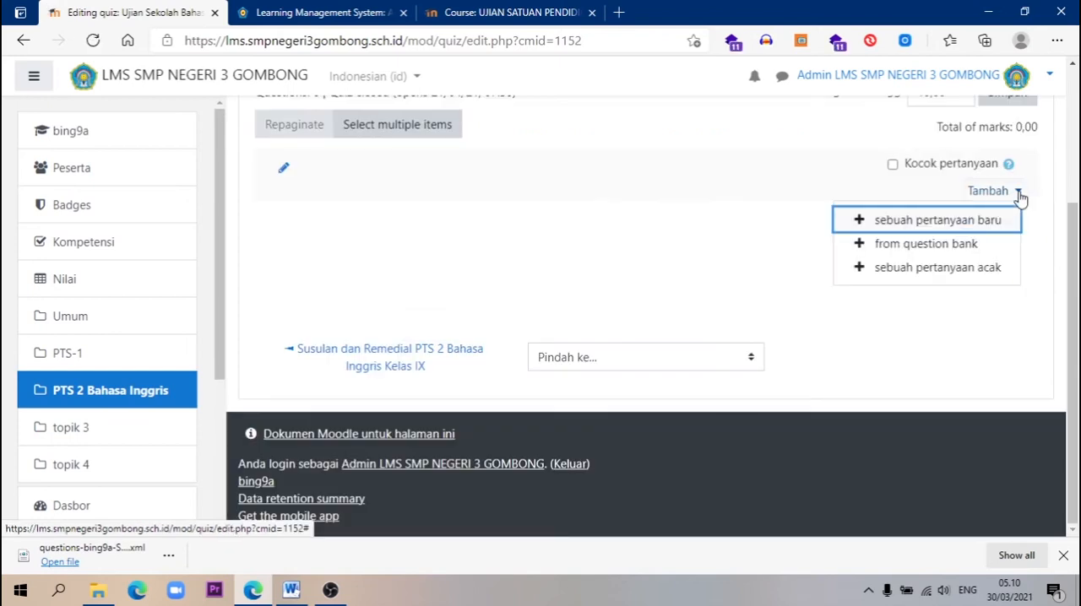
click(926, 245)
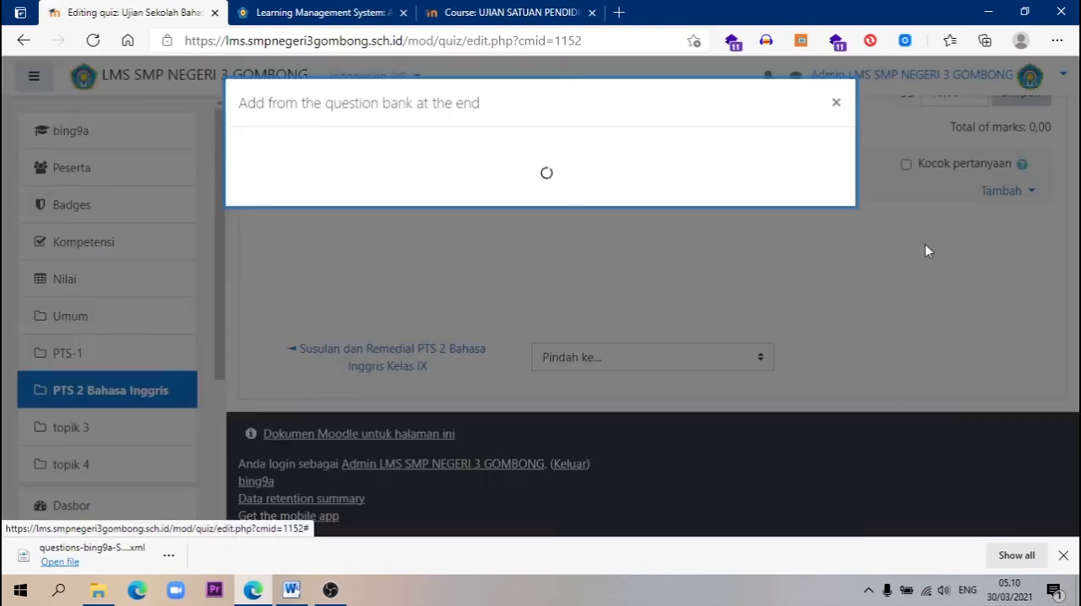
click(629, 158)
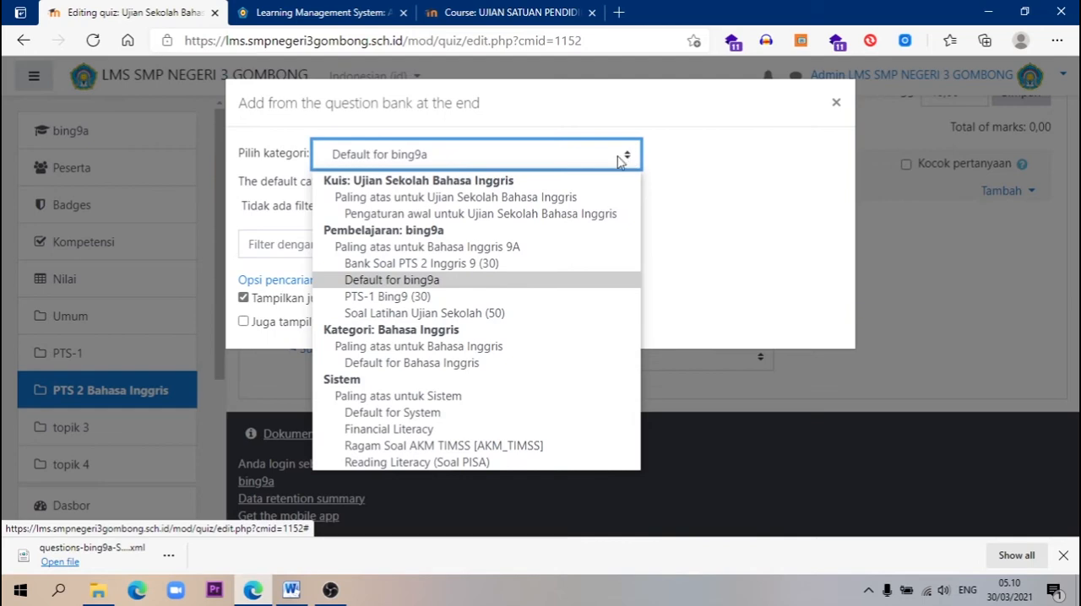
click(429, 318)
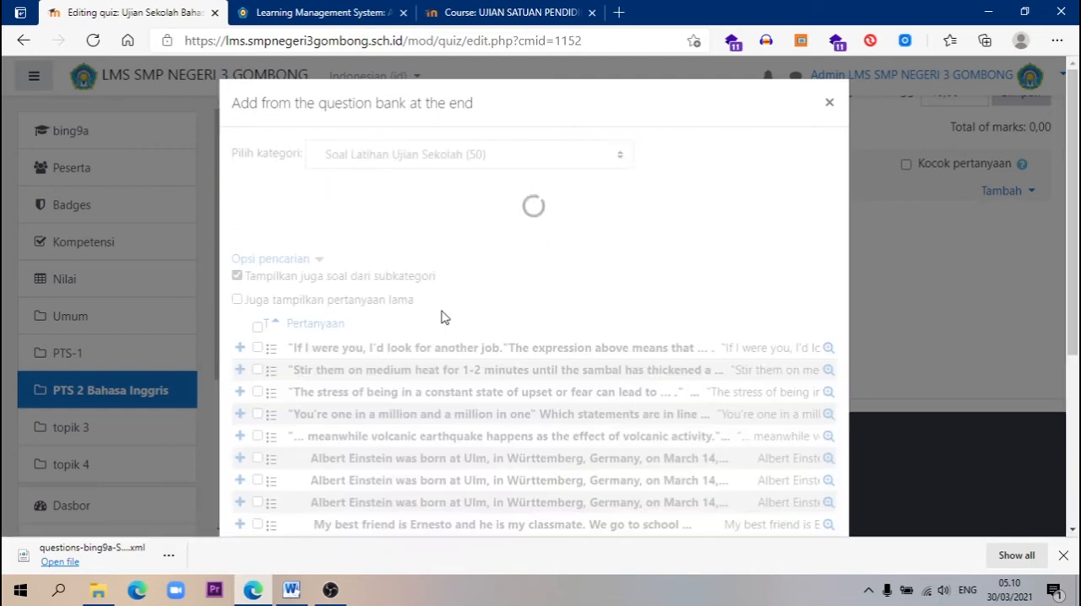
Limit the question list to 20 per page, then show all 50 questions again
scroll(533, 331, down, 20)
scroll(534, 331, down, 1)
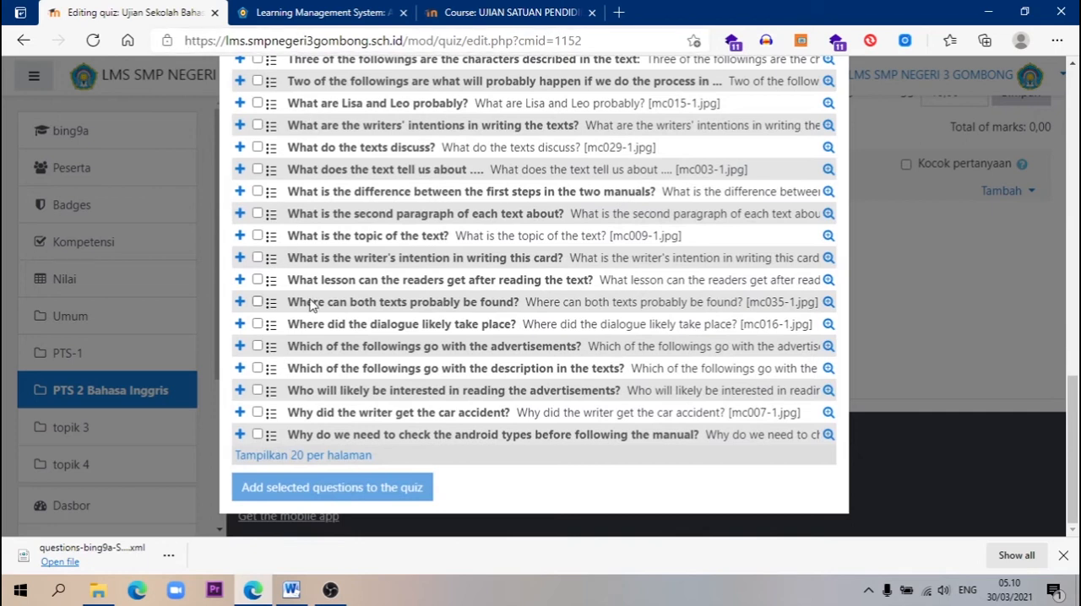
click(283, 457)
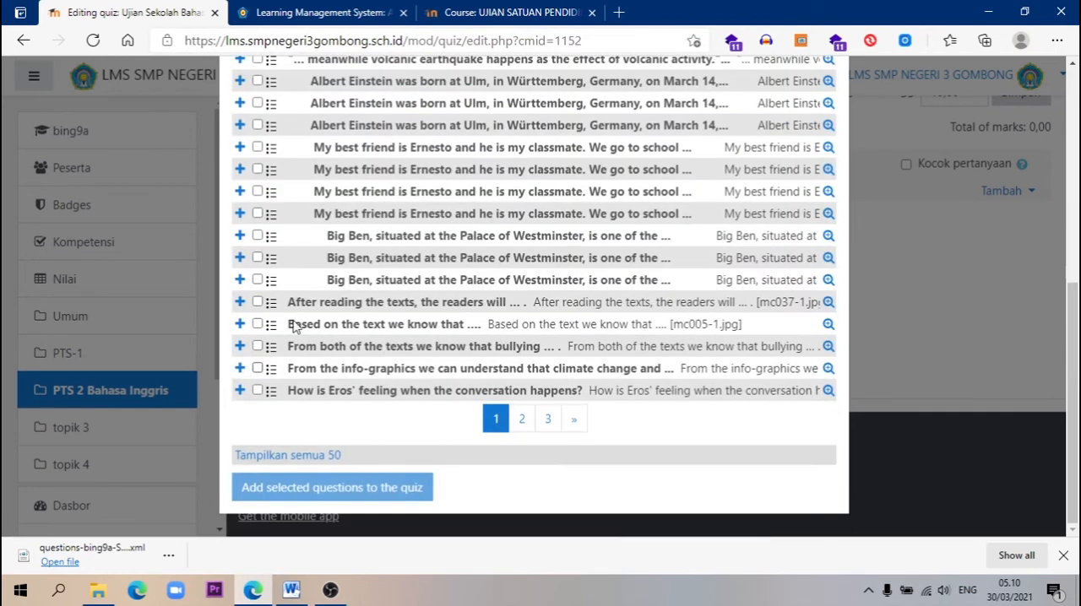
scroll(289, 322, up, 3)
scroll(483, 302, down, 3)
click(296, 458)
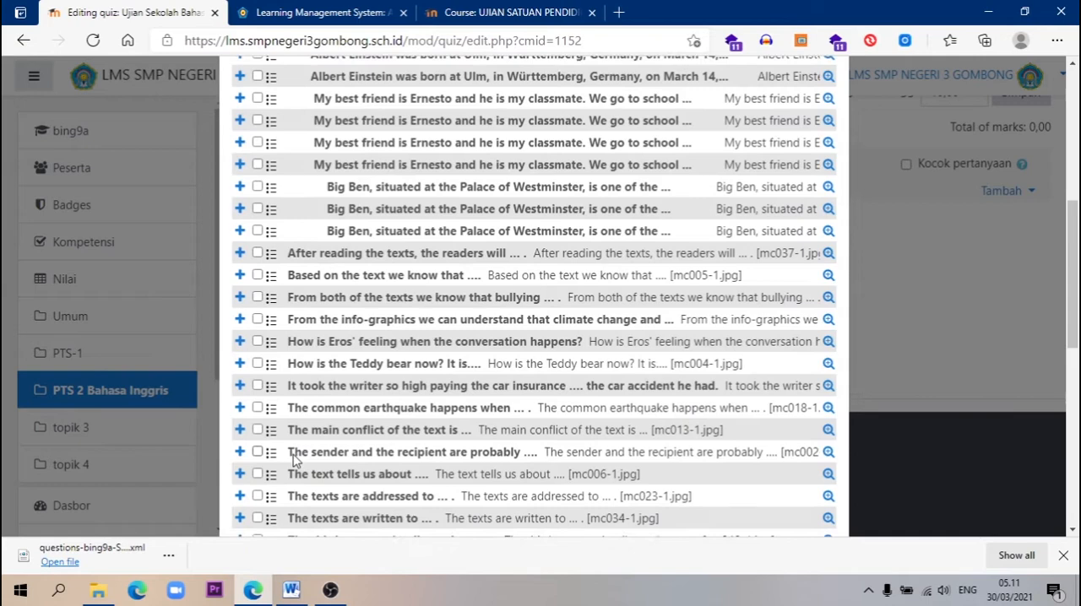
Select all questions in the Soal Latihan Ujian Sekolah category and add them to the quiz
scroll(296, 460, up, 5)
scroll(296, 461, up, 1)
scroll(296, 460, down, 5)
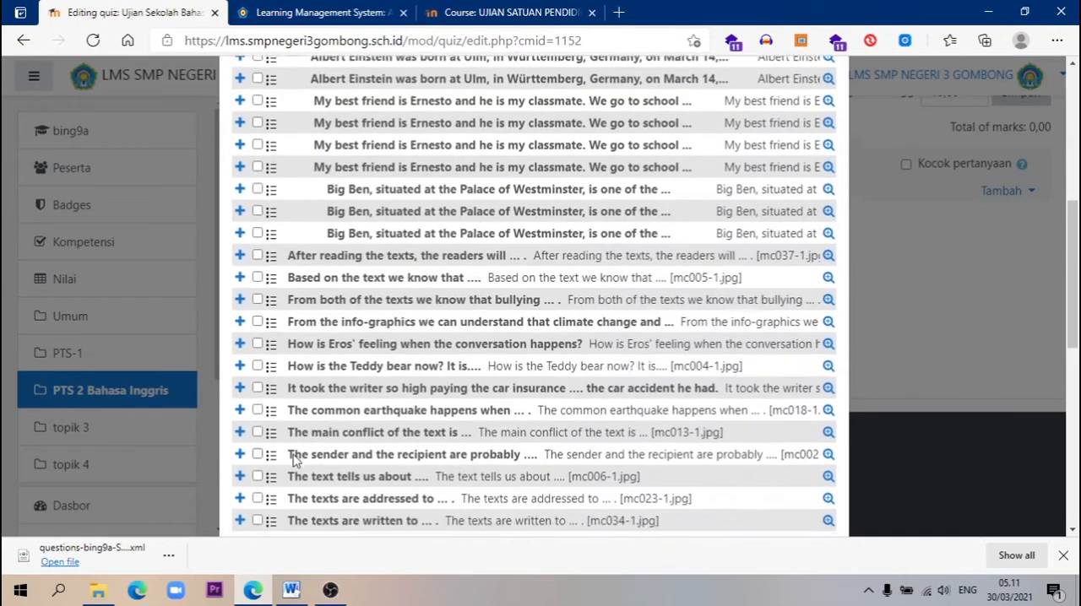
scroll(294, 459, up, 4)
click(258, 188)
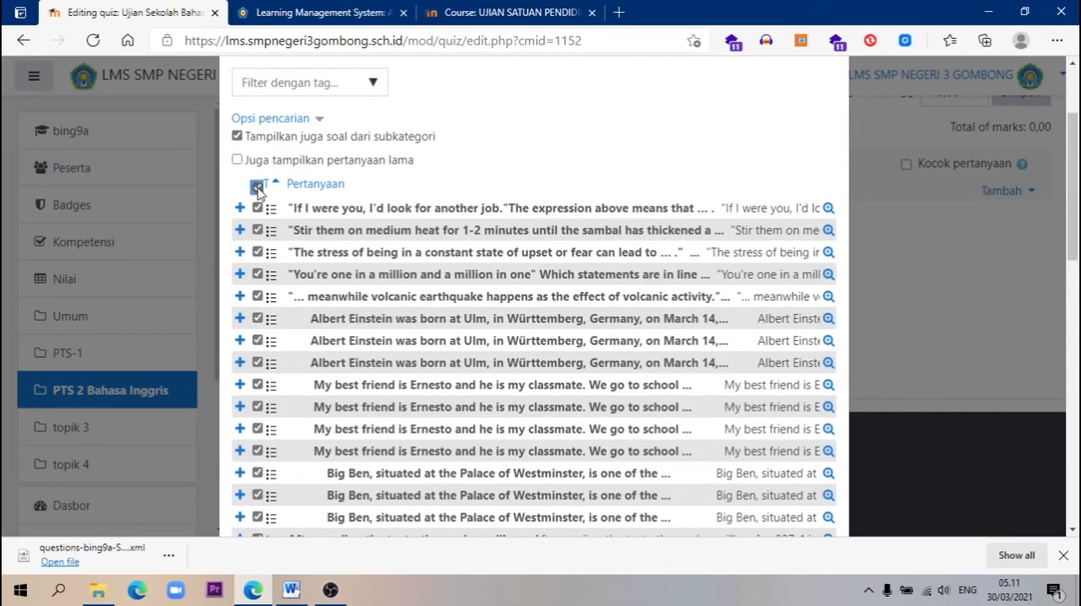
scroll(435, 259, up, 1)
scroll(434, 287, down, 7)
scroll(434, 300, down, 4)
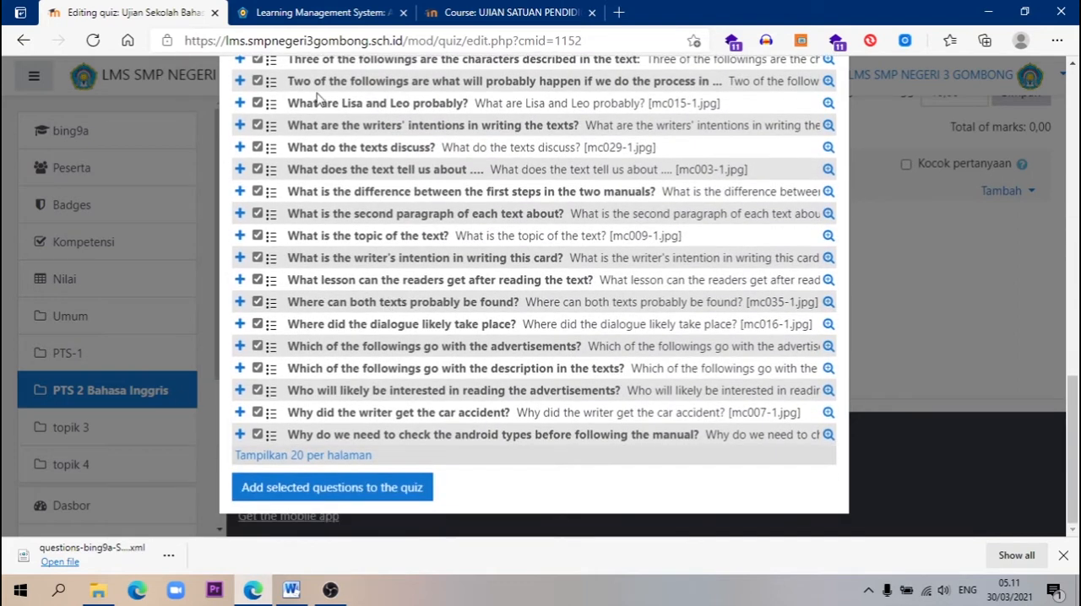
click(347, 488)
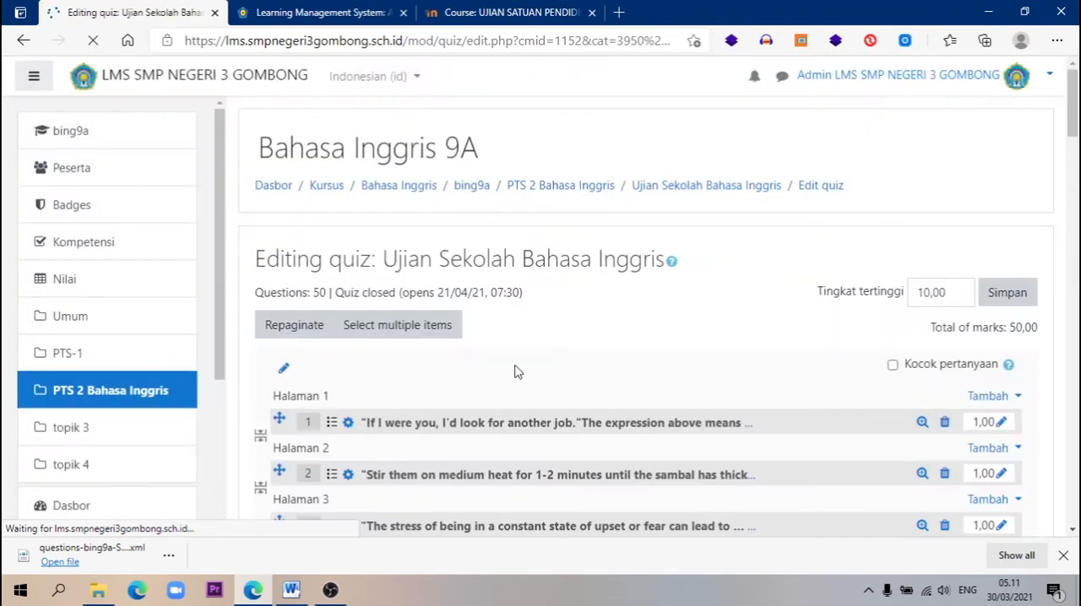
Turn on question shuffling for the quiz, set its maximum grade to 100,00 and save it
scroll(389, 365, down, 2)
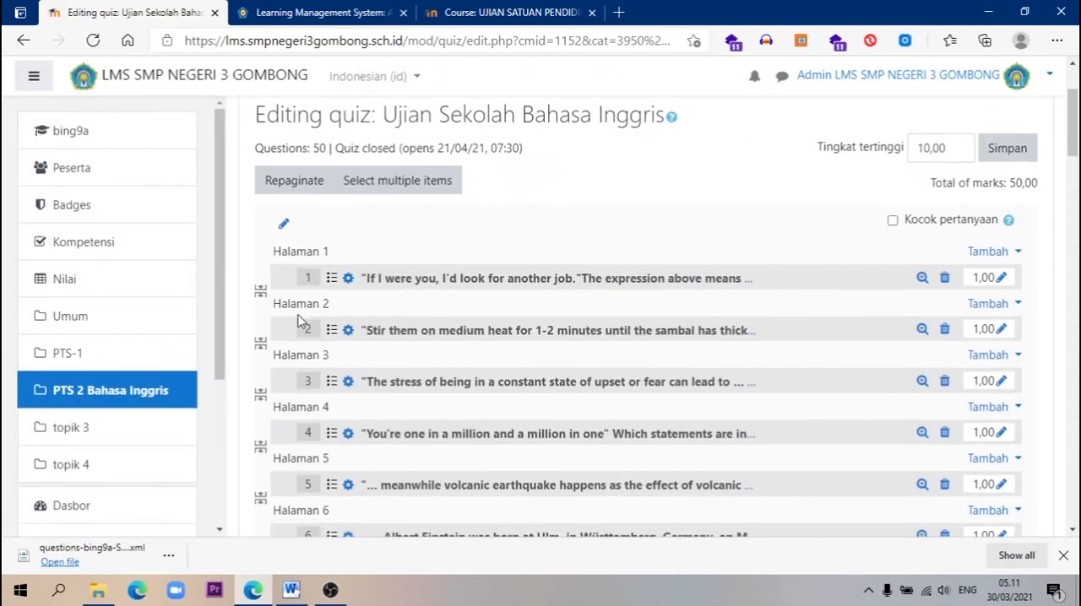
scroll(308, 329, down, 5)
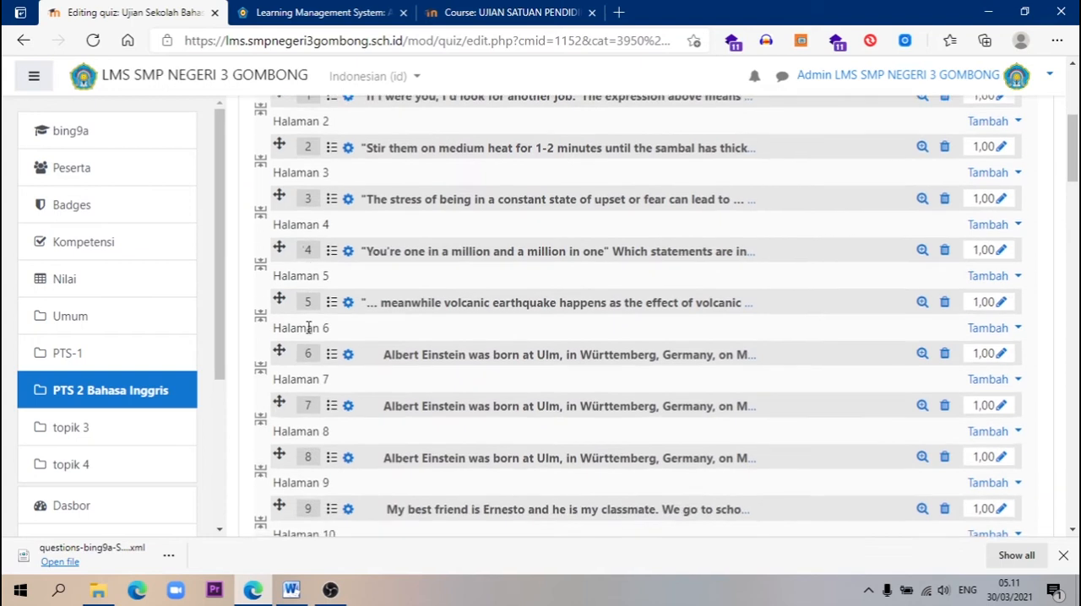
drag(1073, 226, 1076, 526)
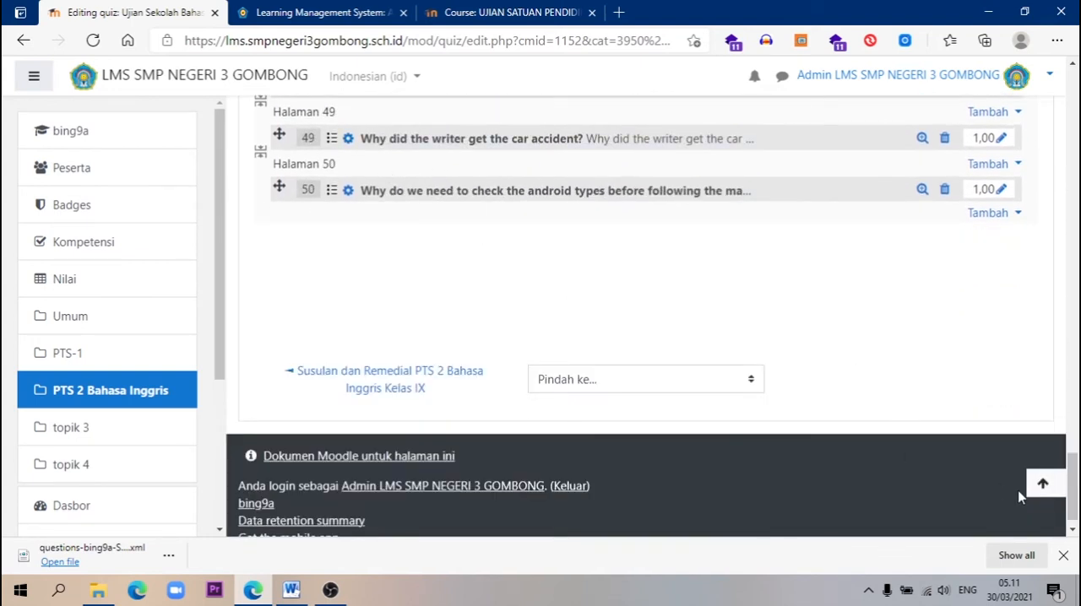
drag(1064, 478, 1061, 89)
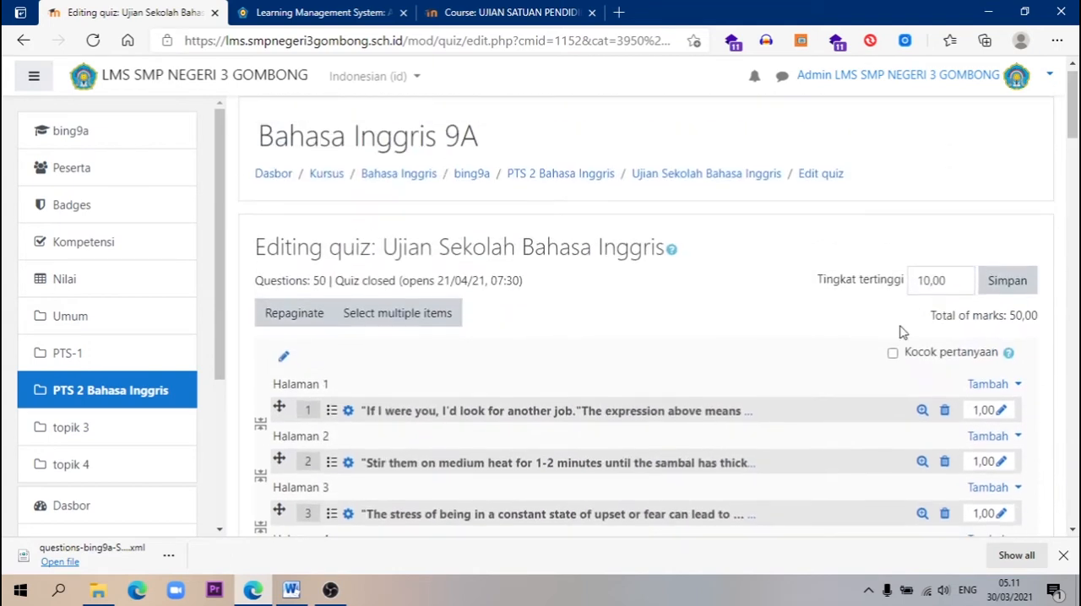
click(893, 354)
click(944, 286)
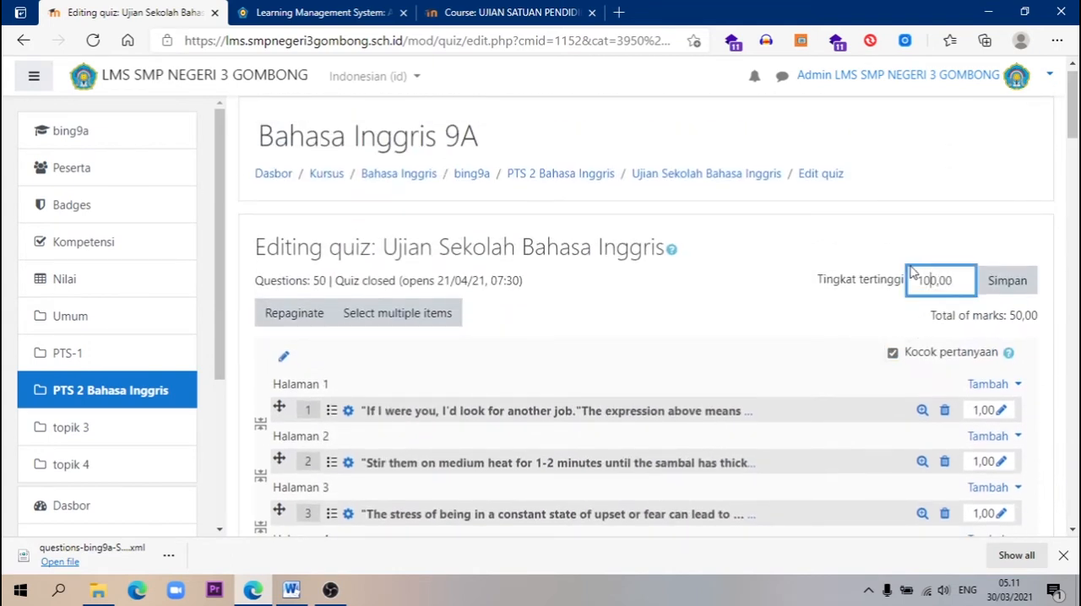
text(0)
click(1008, 285)
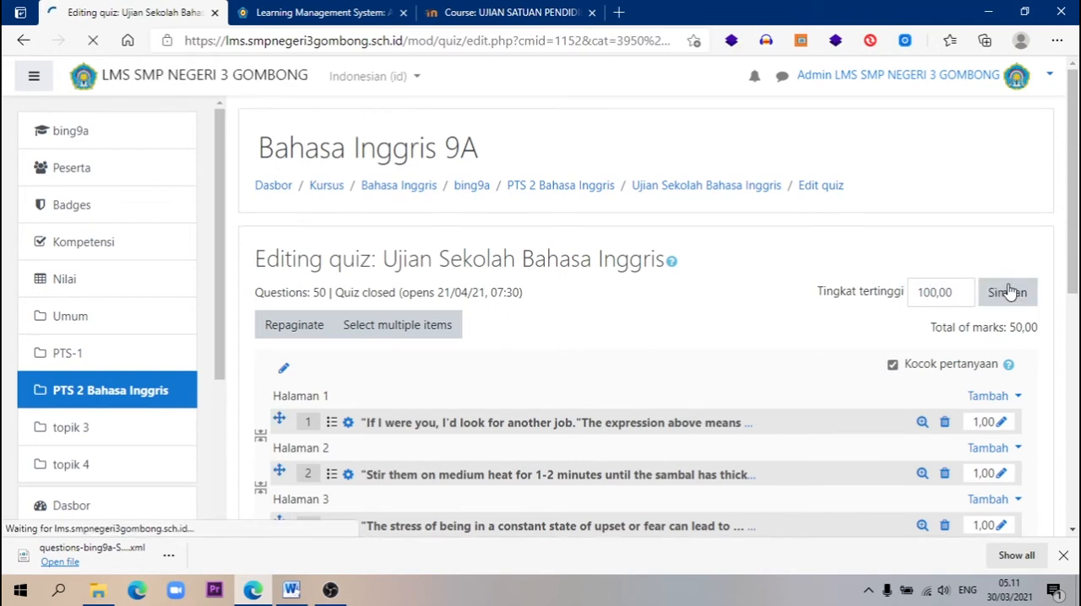
Return to the PTS 2 Bahasa Inggris section and open the Ujian Sekolah Bahasa Inggris quiz to review its summary
click(564, 191)
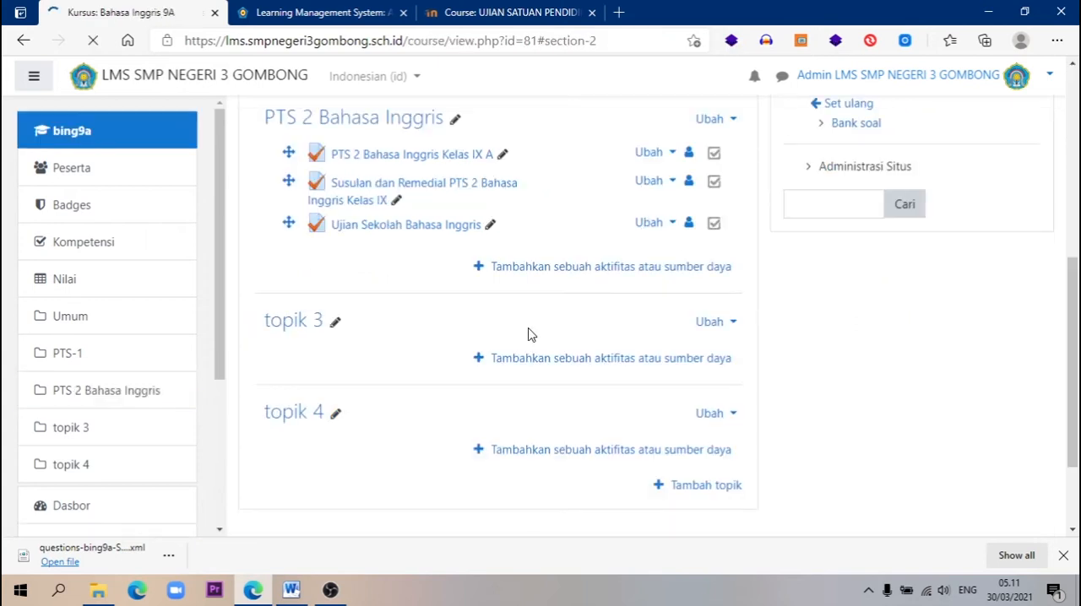
scroll(482, 305, up, 1)
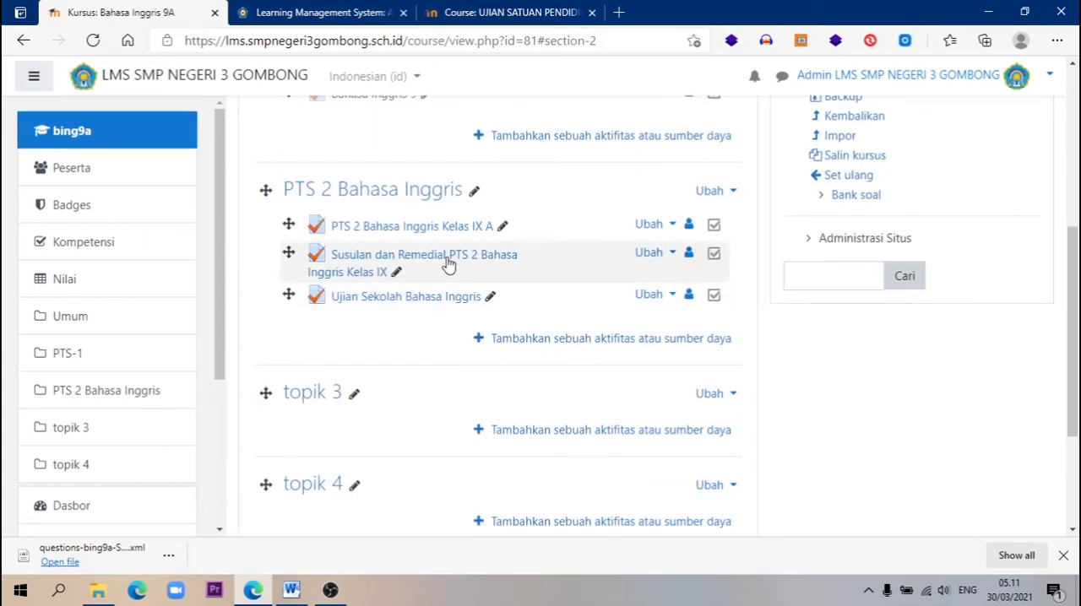
click(460, 302)
scroll(630, 390, down, 2)
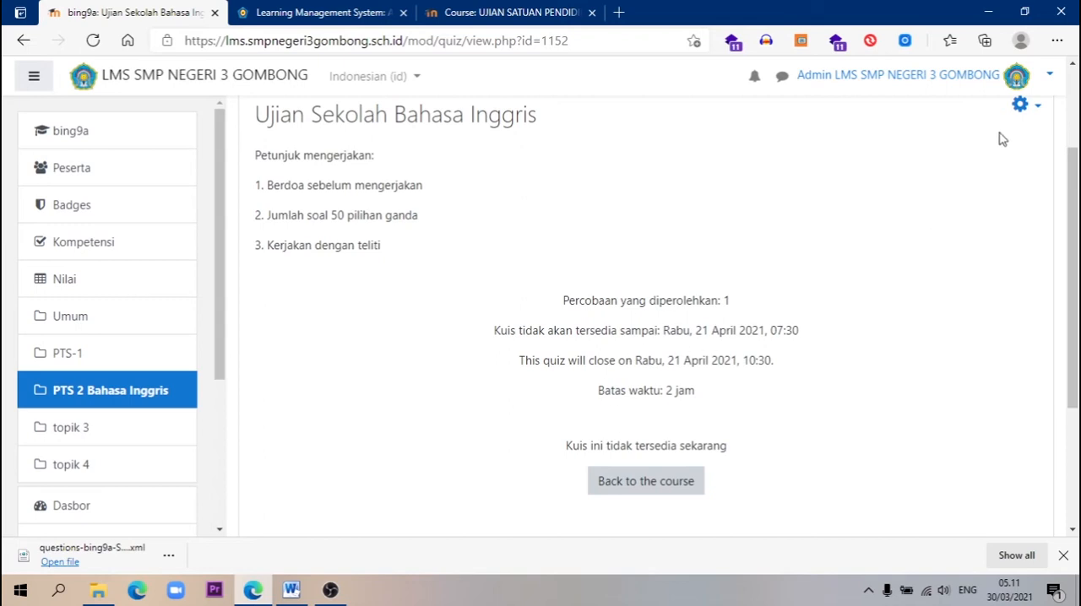
Open the quiz's question editing page again and check the question list, maximum grade and shuffle setting
click(1041, 107)
scroll(834, 346, up, 1)
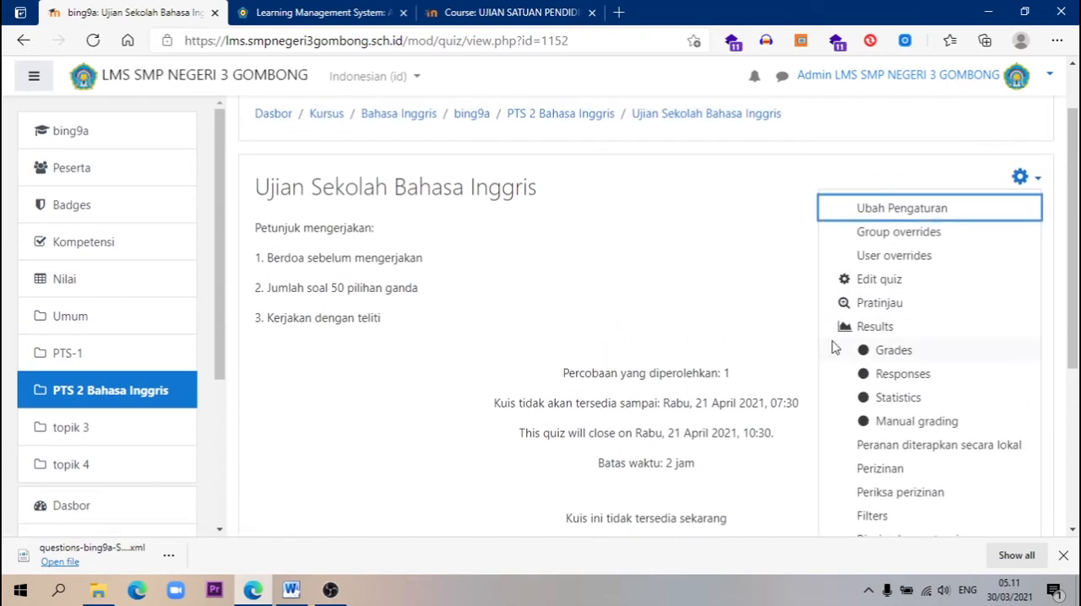
click(874, 280)
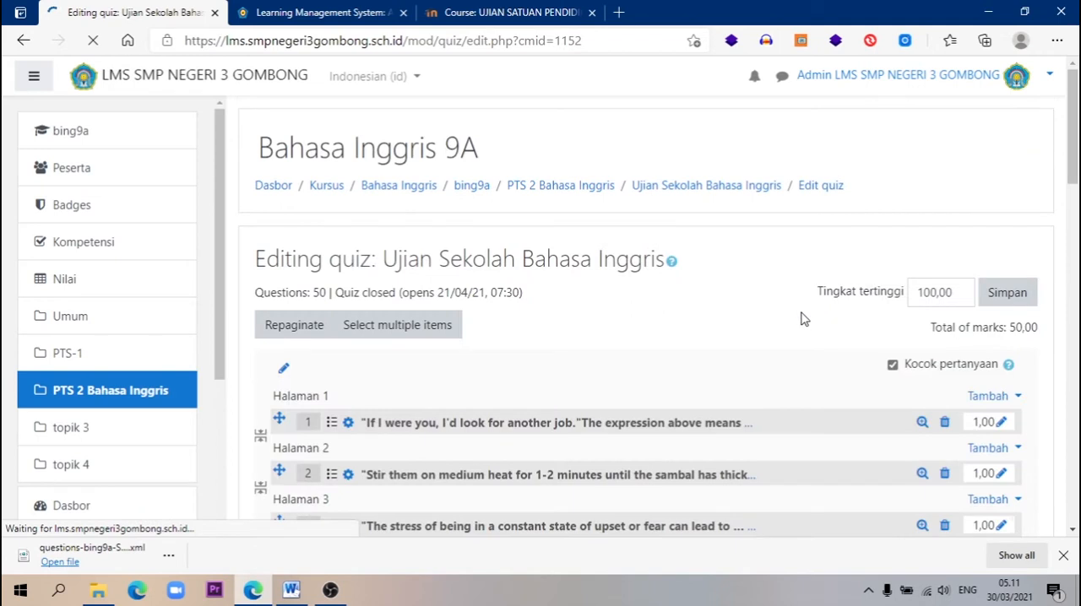
scroll(743, 338, down, 3)
drag(1074, 125, 1069, 98)
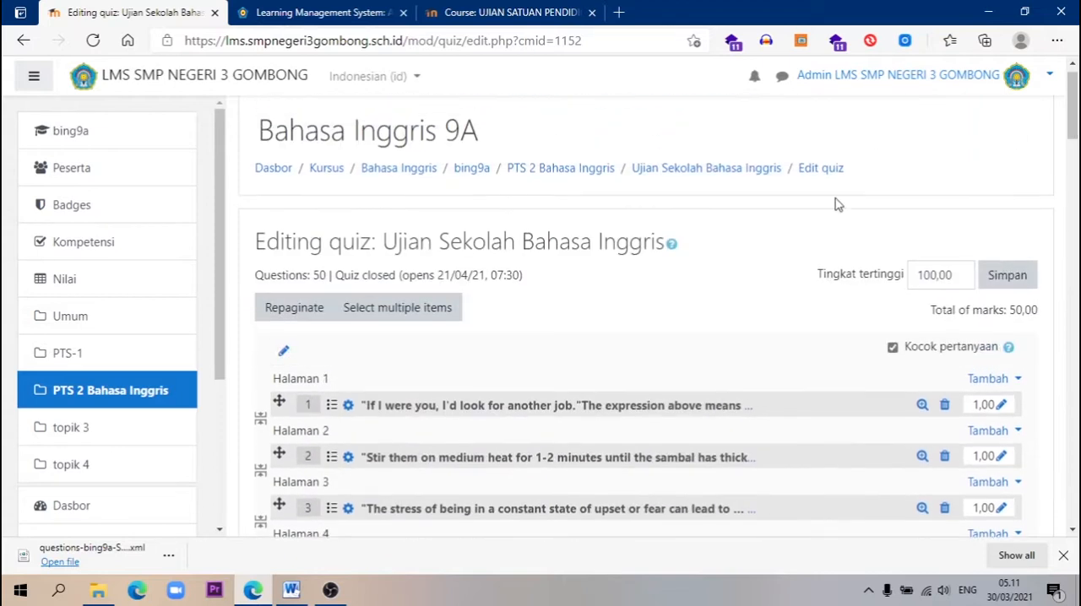
Go back to the course page and look over its sections, including the quizzes in PTS 2 Bahasa Inggris
click(534, 171)
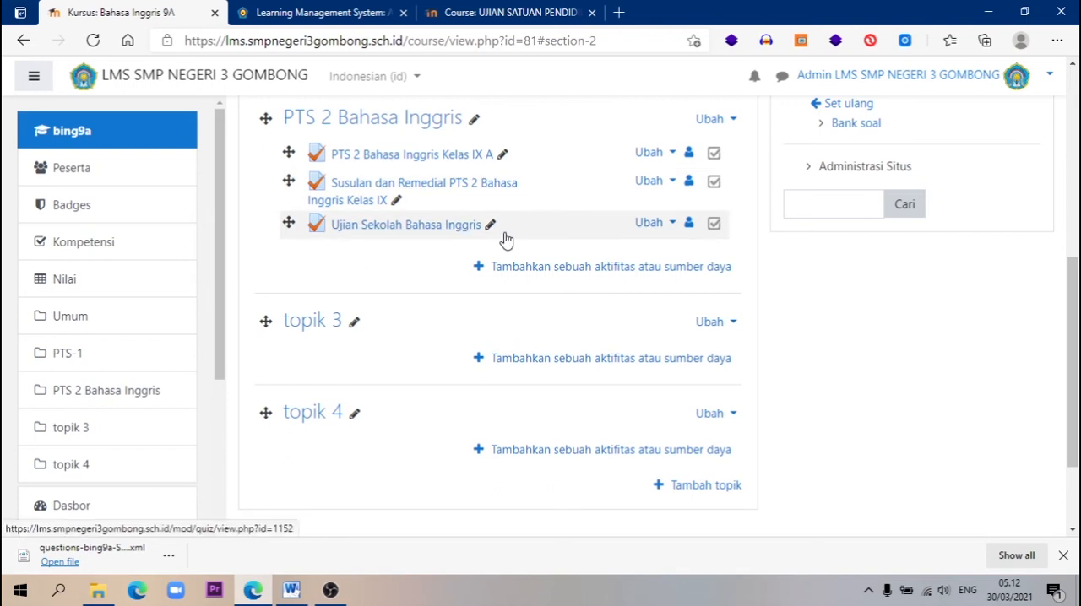
drag(1071, 422, 1069, 351)
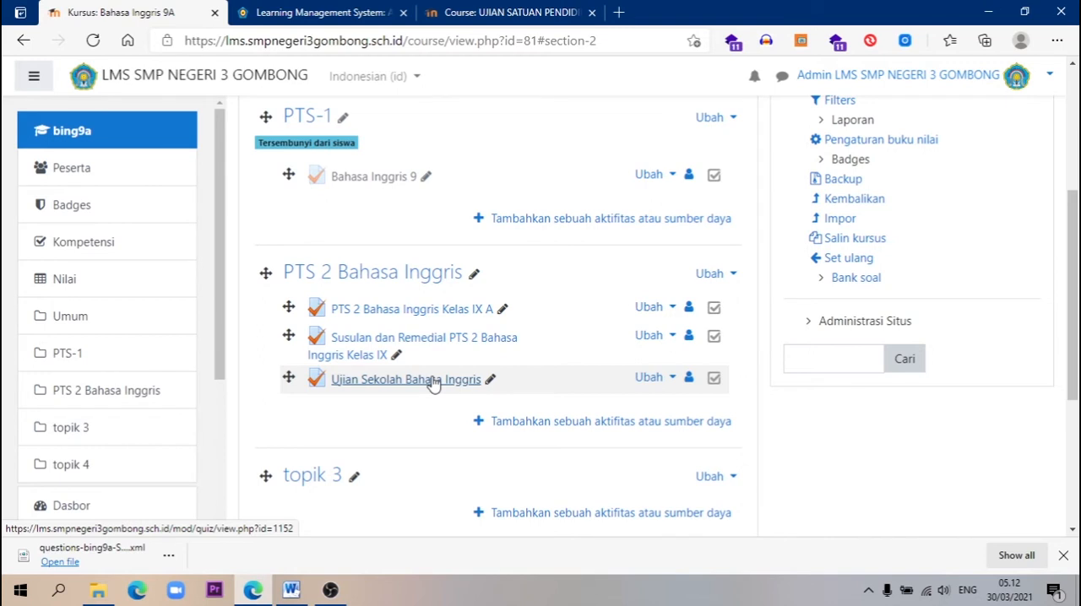
drag(1071, 283, 1075, 176)
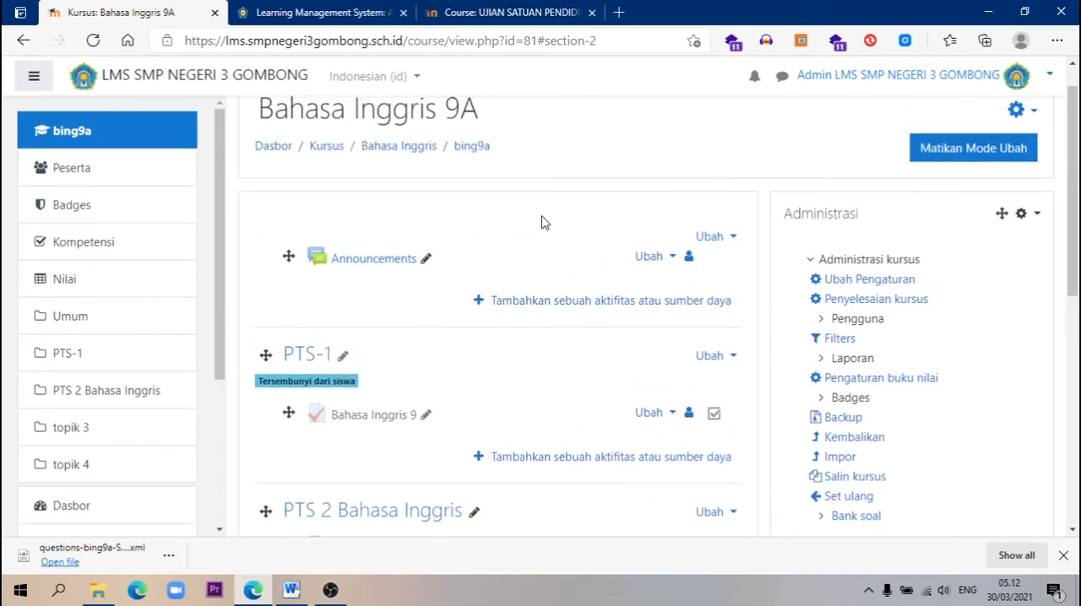
Open the Bahasa Inggris 9B course from the Bahasa Inggris category and look over the quizzes in its PTS 2 section
click(408, 149)
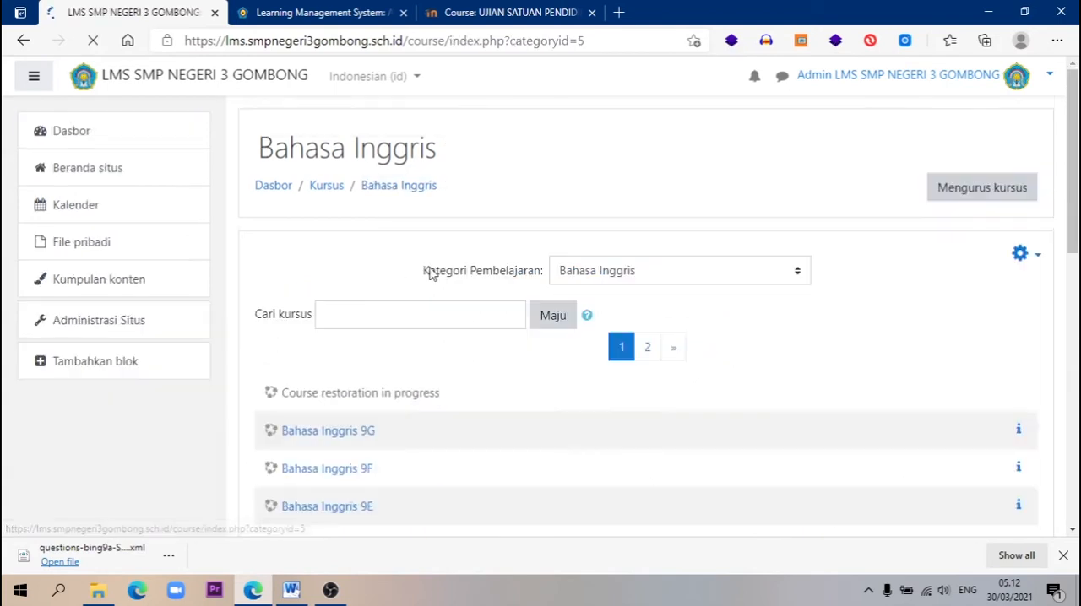
scroll(445, 317, down, 3)
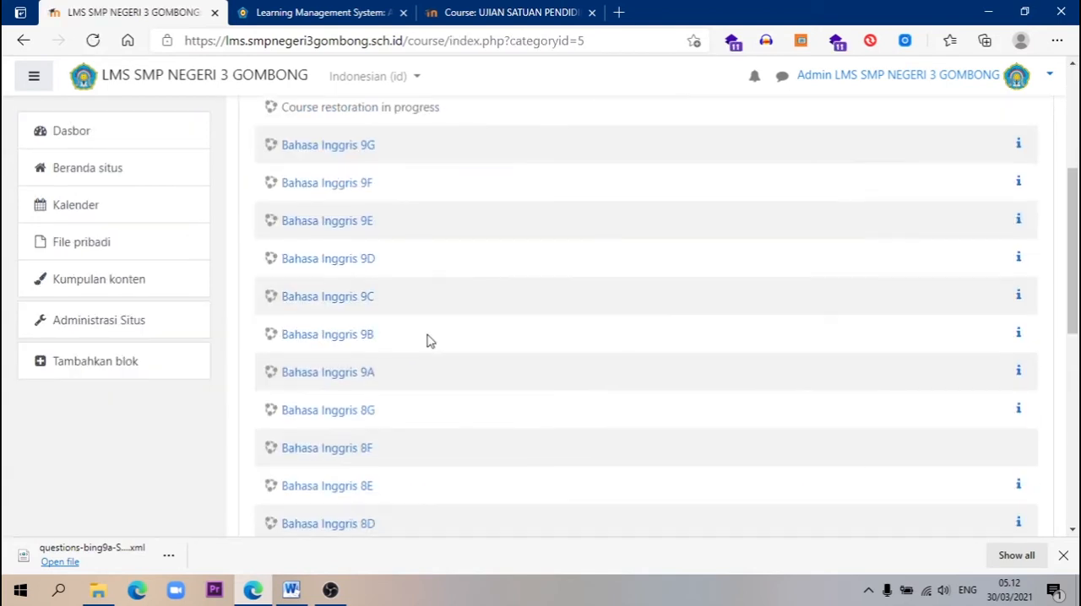
click(330, 335)
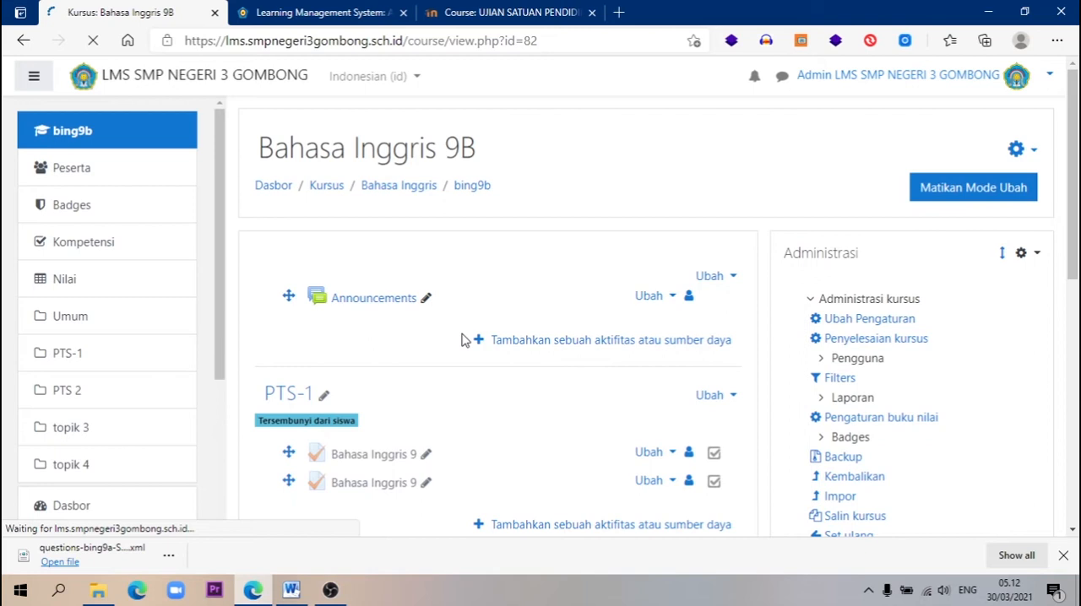
scroll(462, 339, down, 3)
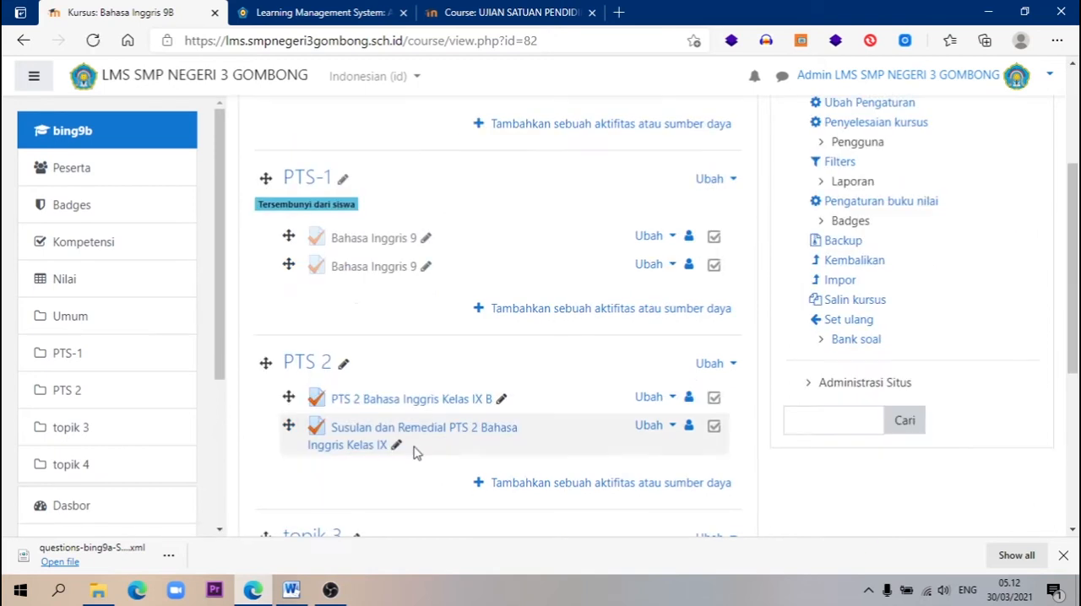
scroll(414, 454, up, 3)
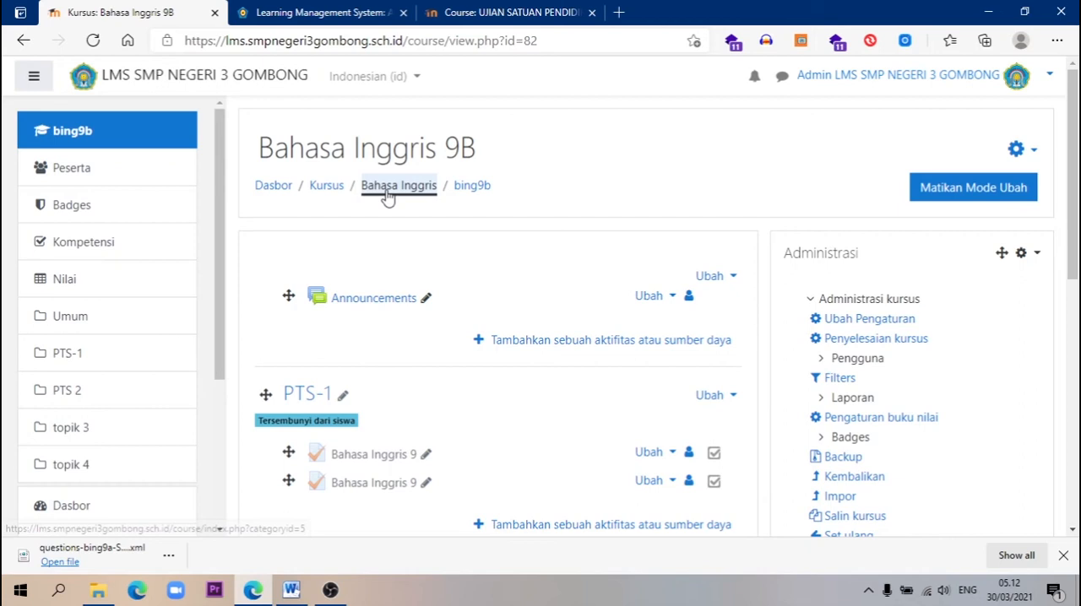
Open the Bahasa Inggris 9C course from the category list and look over its PTS 2 Bahasa Inggris section
click(388, 191)
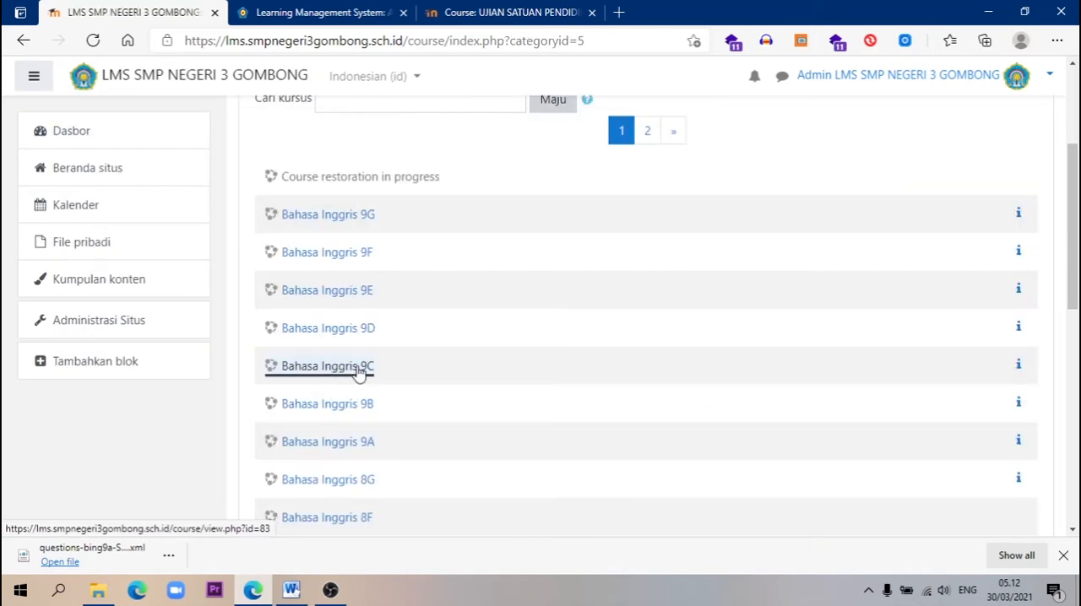
click(358, 372)
scroll(405, 405, down, 2)
scroll(422, 356, down, 2)
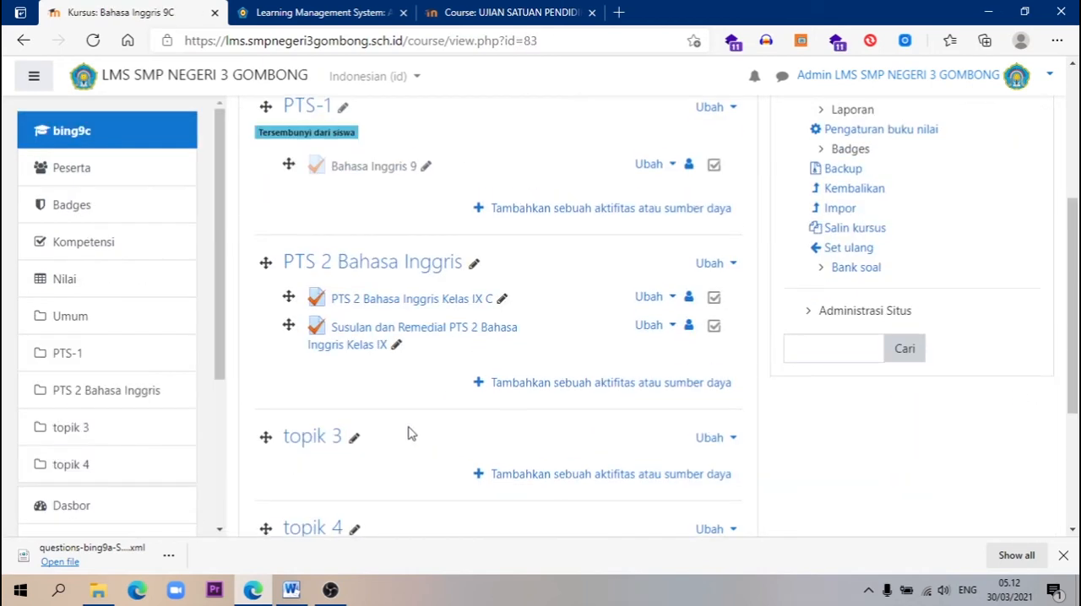
scroll(408, 433, up, 4)
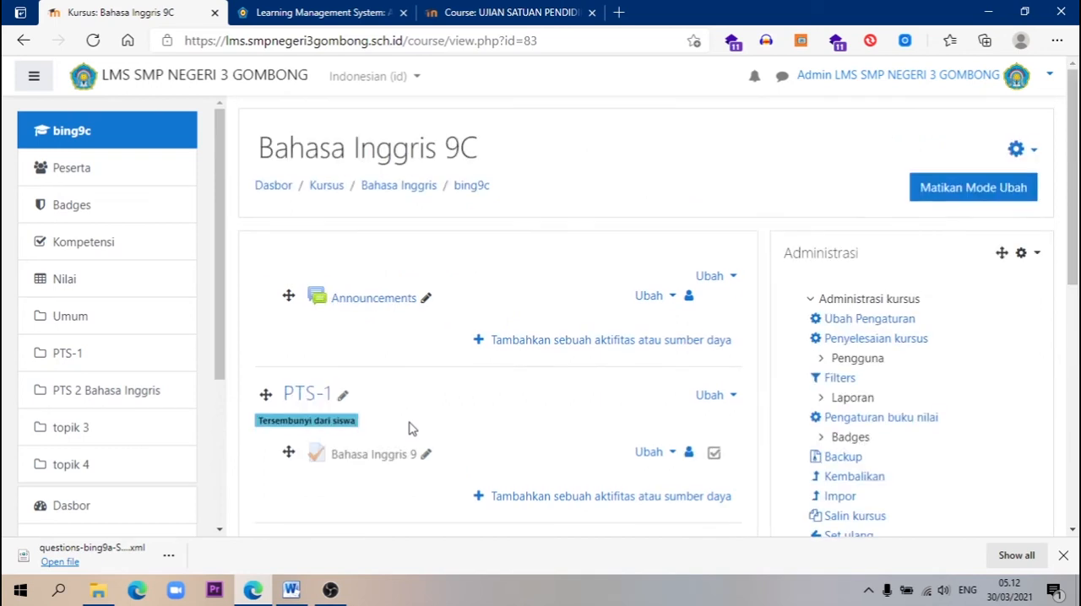
Return to the Bahasa Inggris 9A course through its category and locate the Ujian Sekolah Bahasa Inggris quiz
click(416, 193)
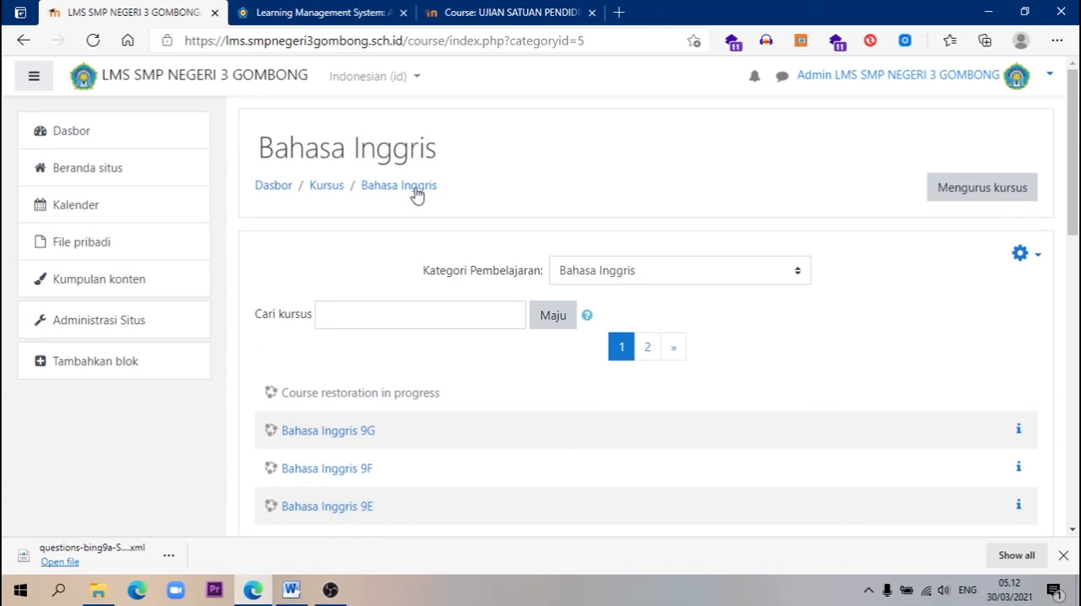
scroll(494, 228, down, 2)
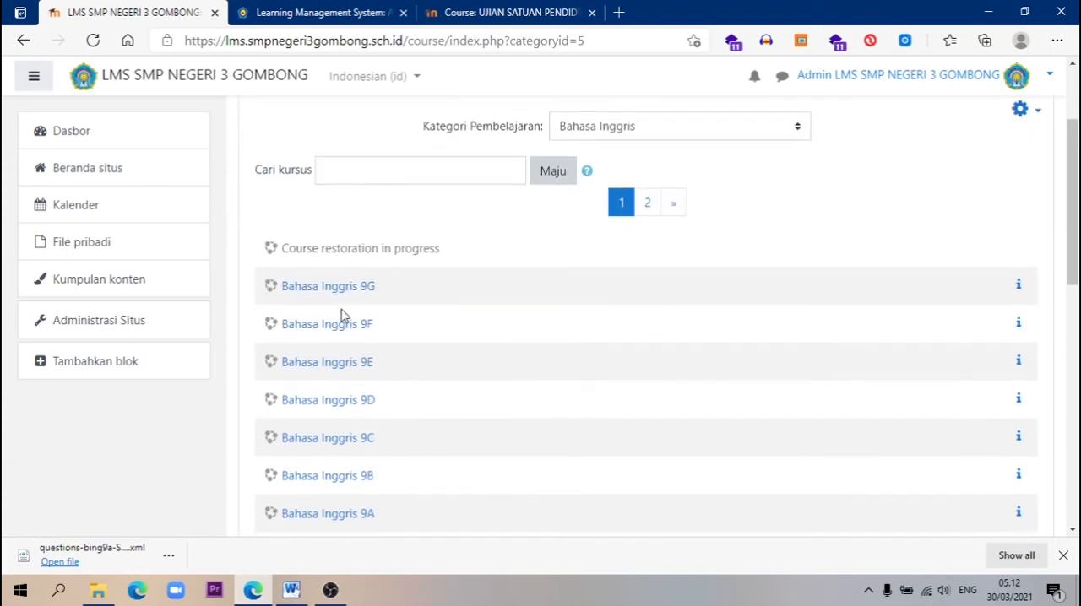
scroll(407, 251, down, 2)
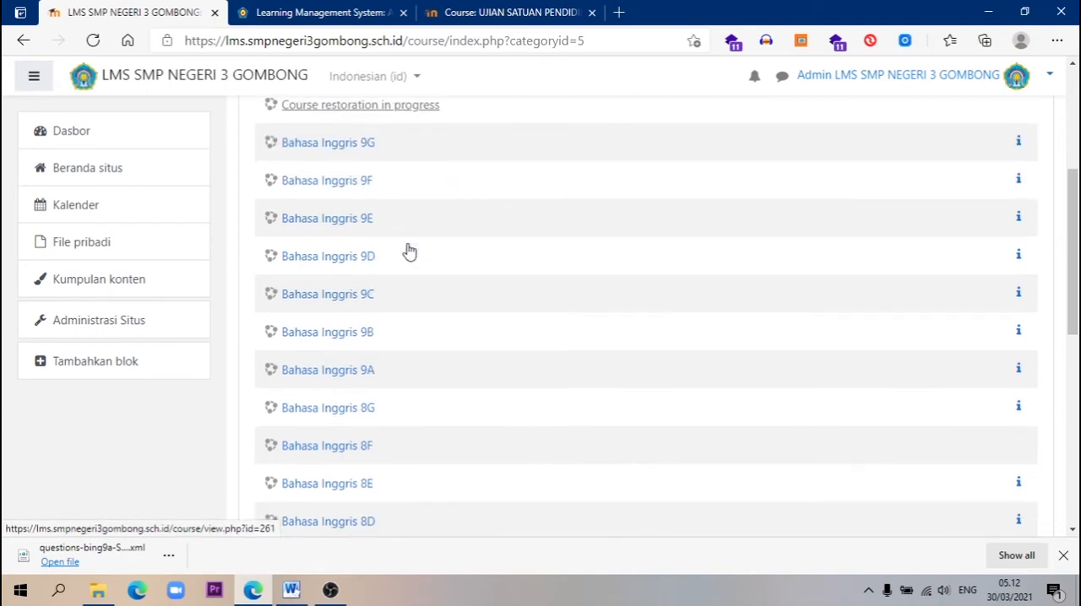
click(335, 377)
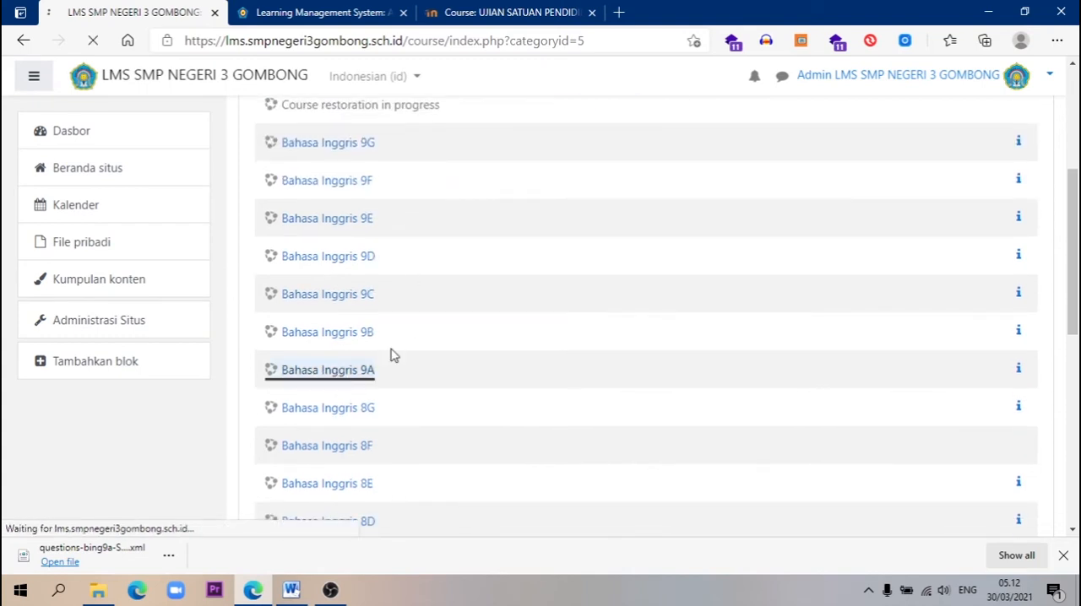
scroll(548, 308, down, 3)
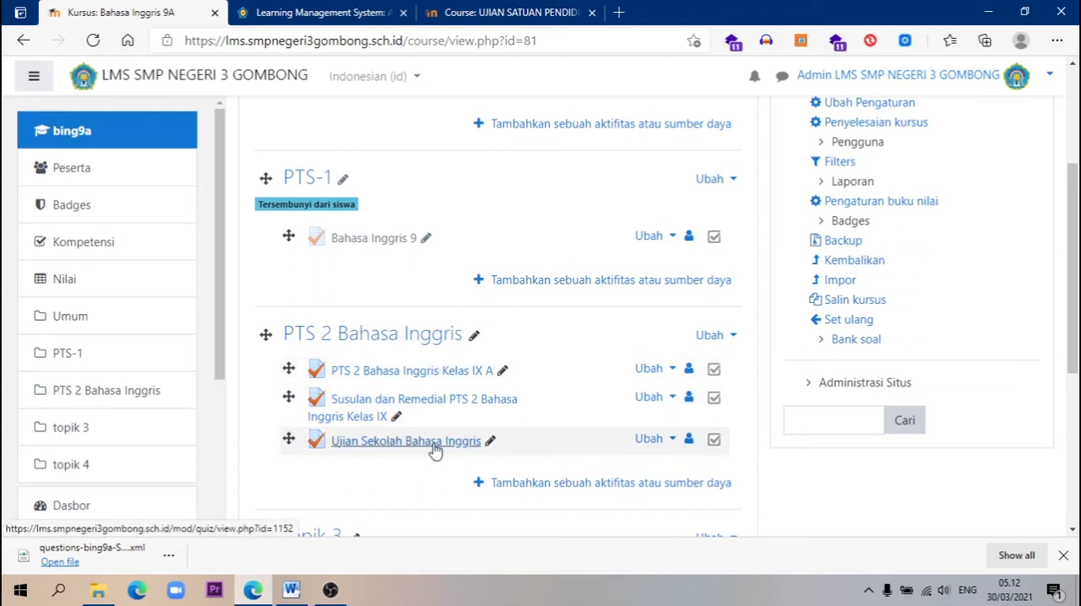
scroll(794, 374, up, 3)
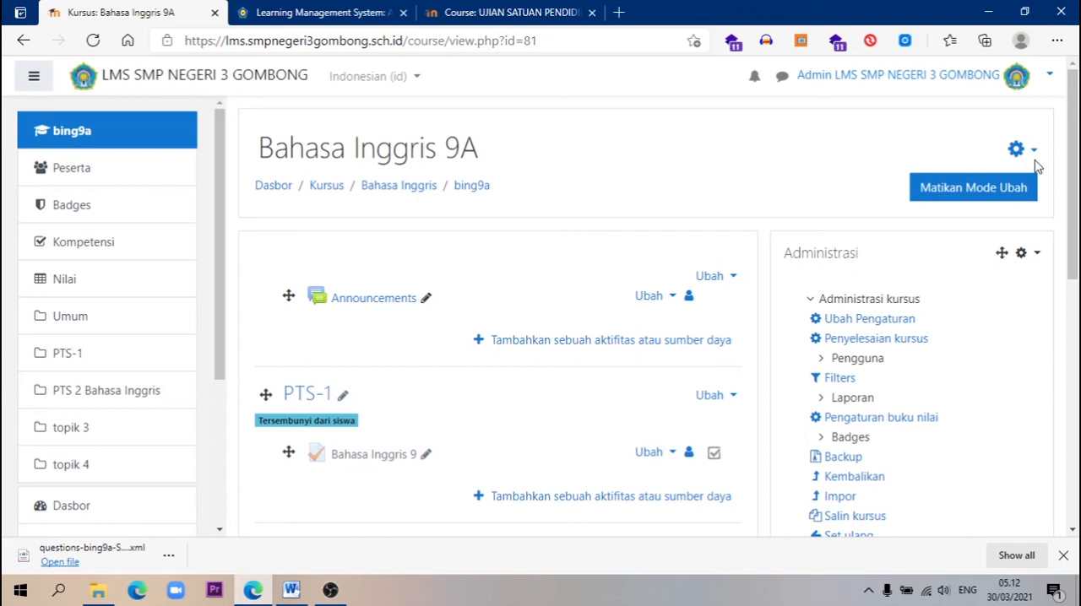
Start a backup of the Bahasa Inggris 9A course without enrolled users and proceed to the schema settings
click(1037, 160)
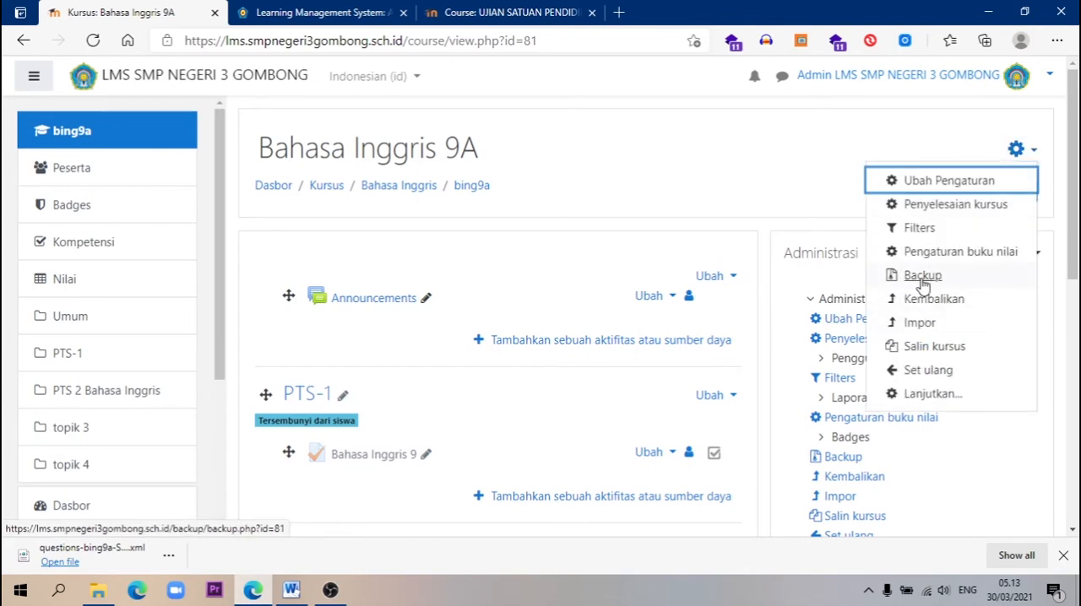
click(923, 276)
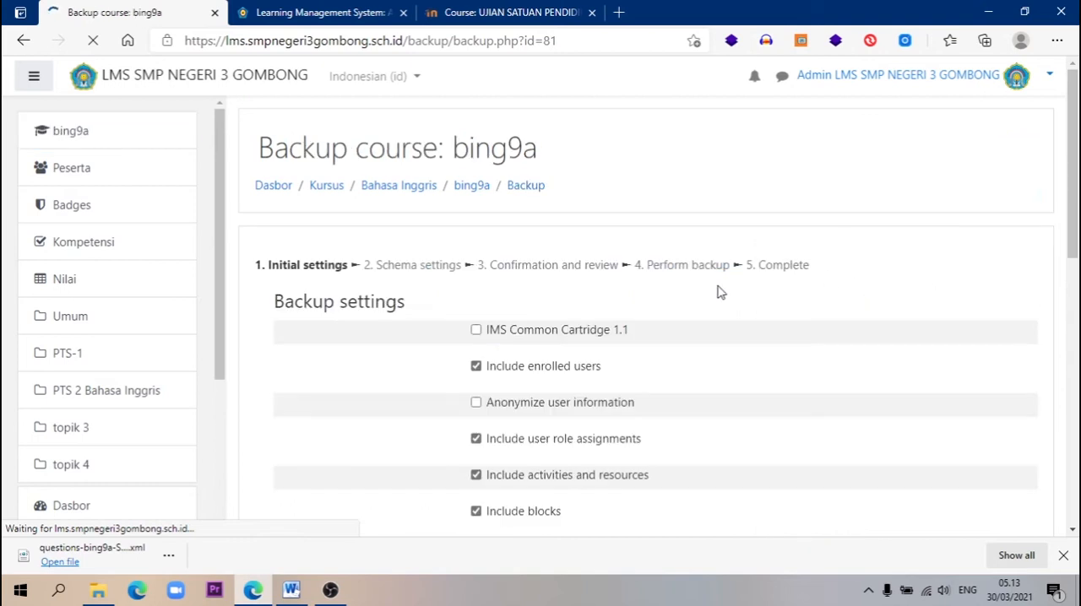
scroll(713, 294, down, 3)
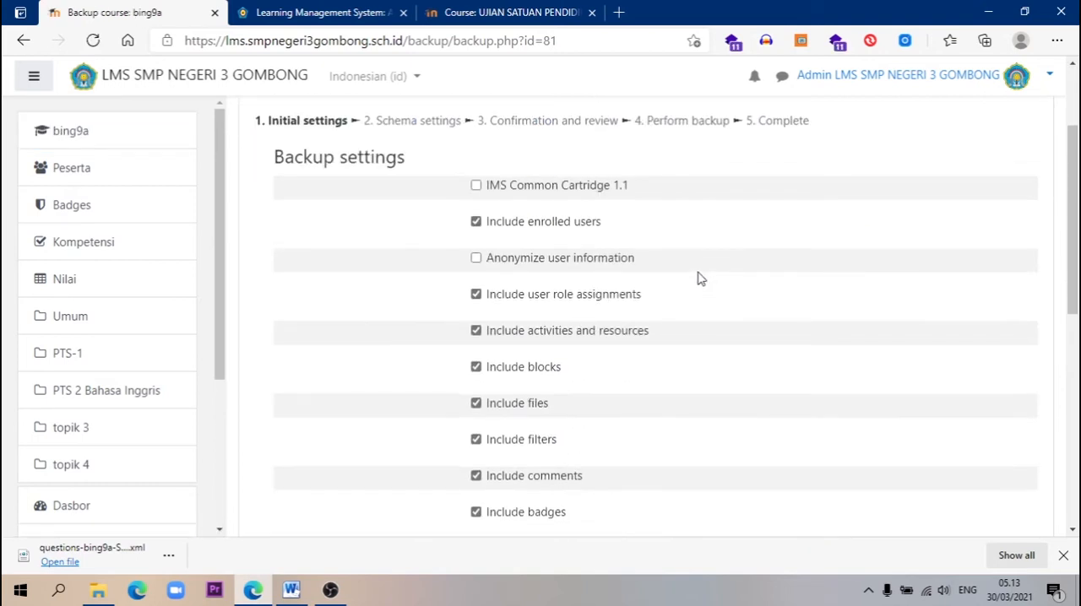
click(476, 225)
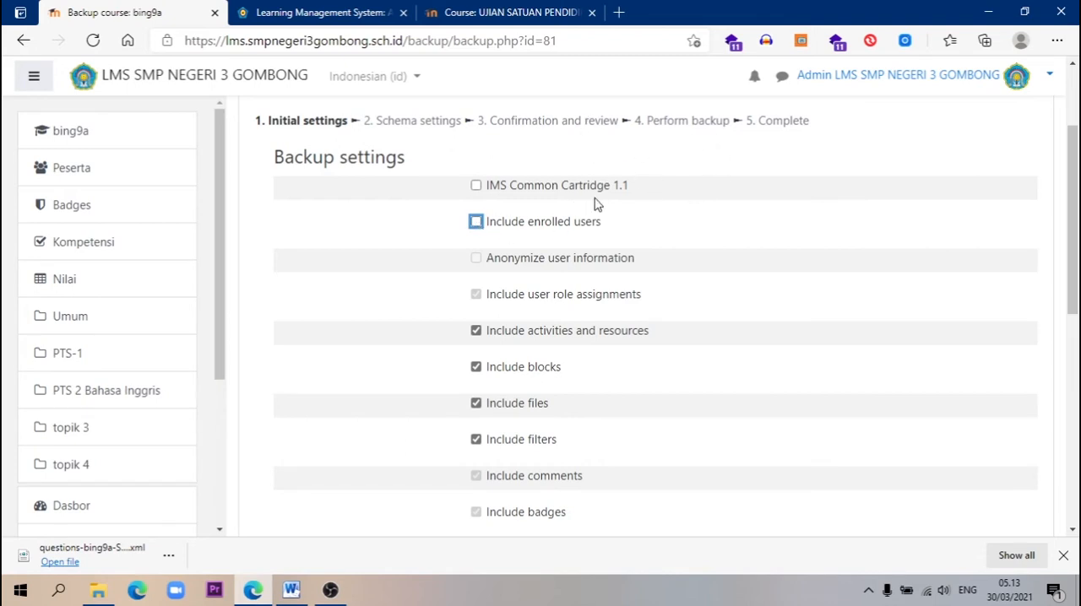
scroll(570, 212, up, 1)
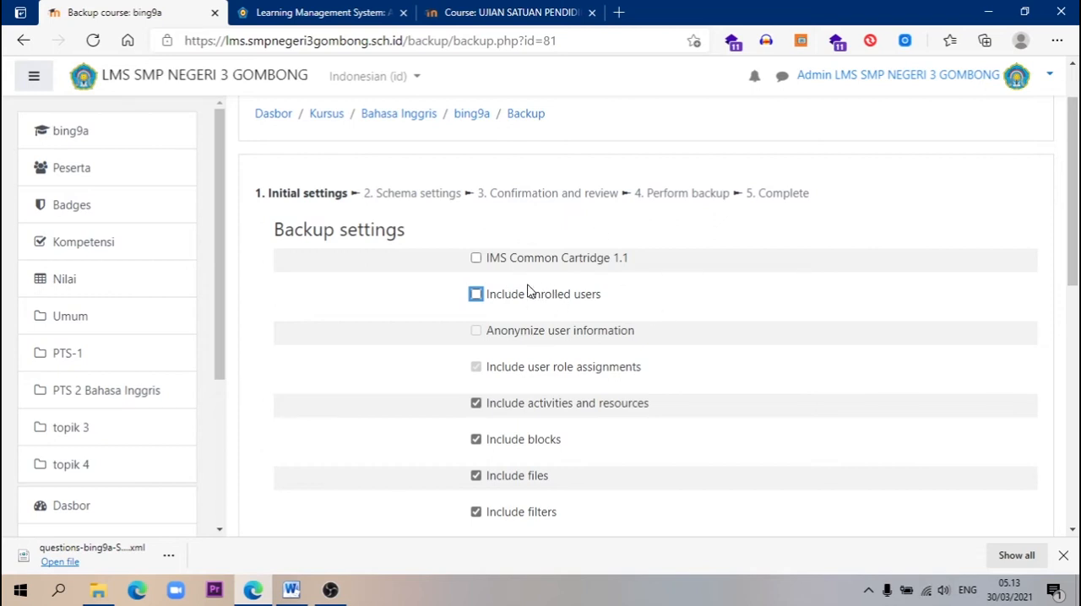
scroll(464, 296, down, 10)
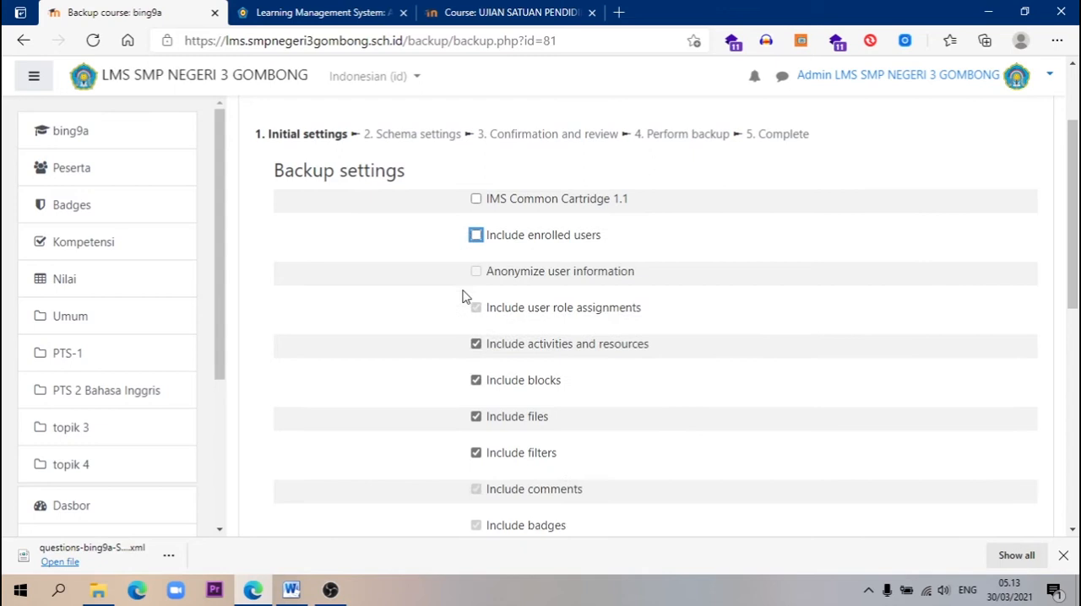
scroll(451, 293, up, 1)
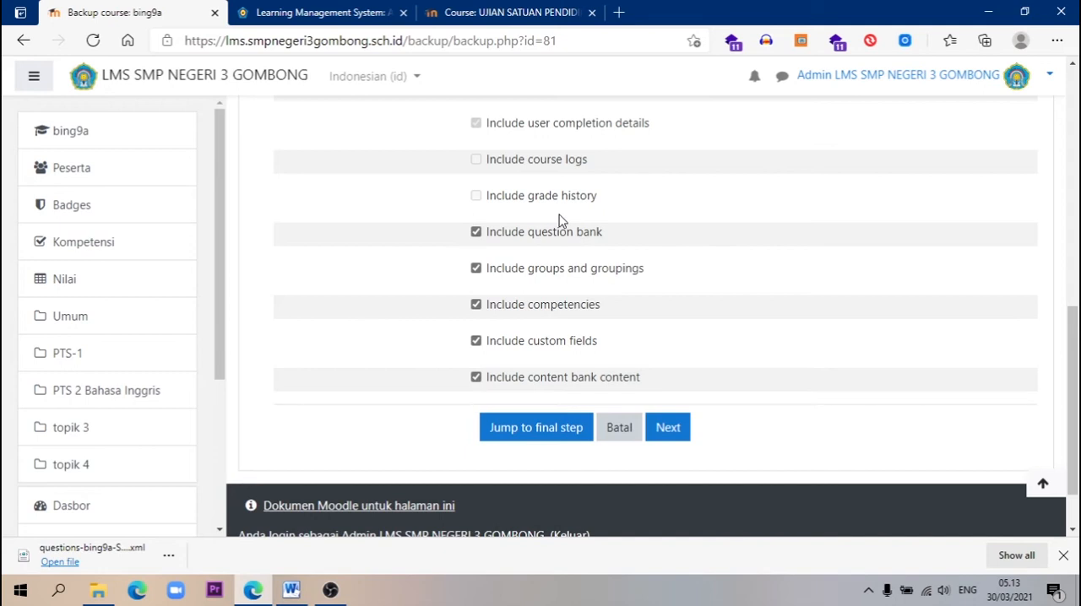
click(668, 428)
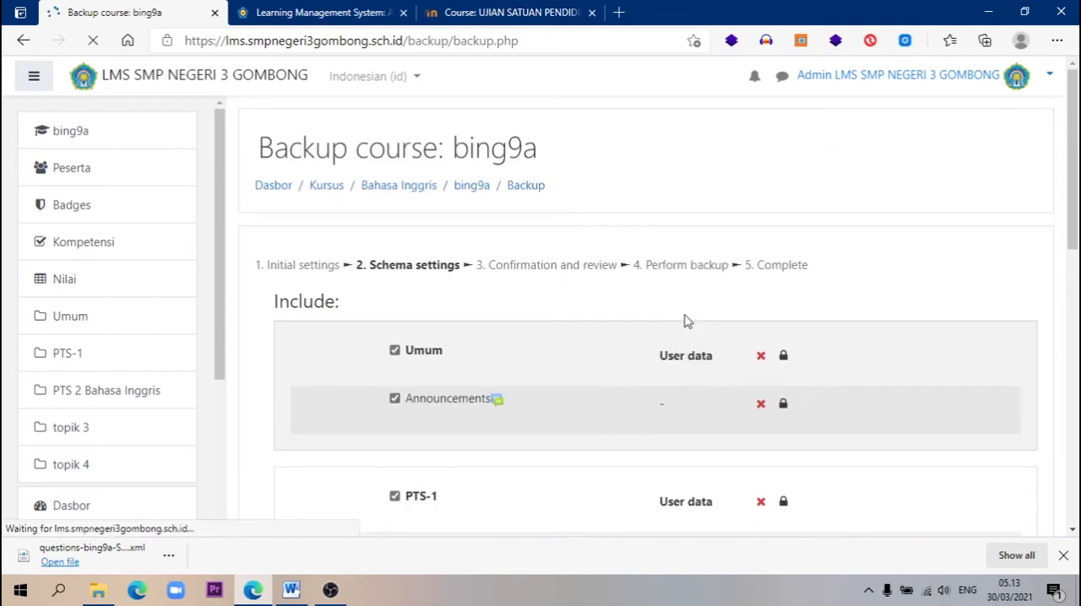
Exclude the Umum and PTS-1 sections with their Announcements and Bahasa Inggris 9 activities from the backup
scroll(630, 311, down, 3)
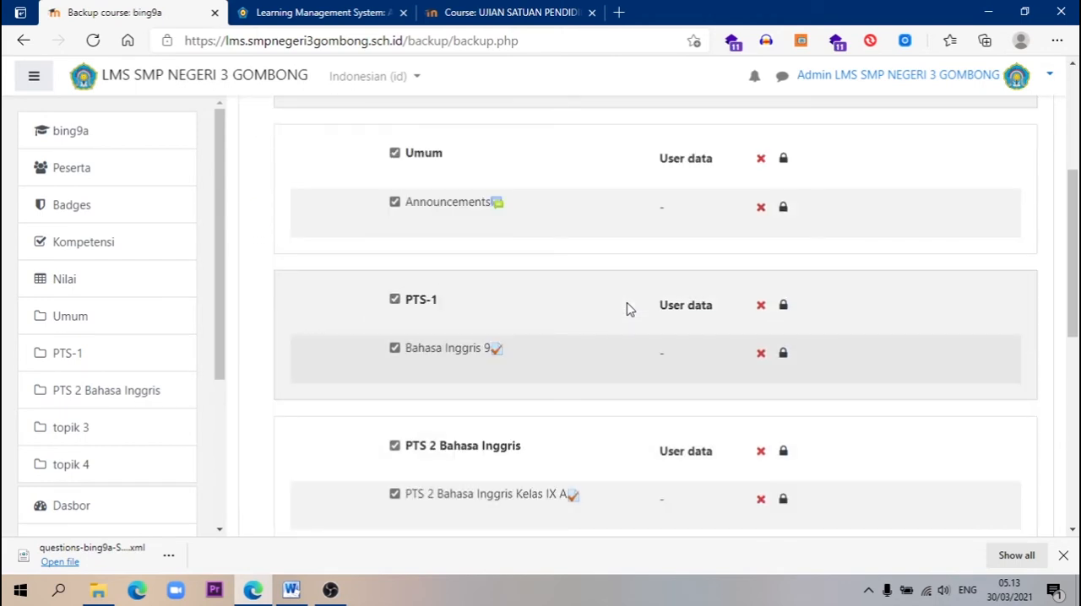
click(395, 203)
click(394, 299)
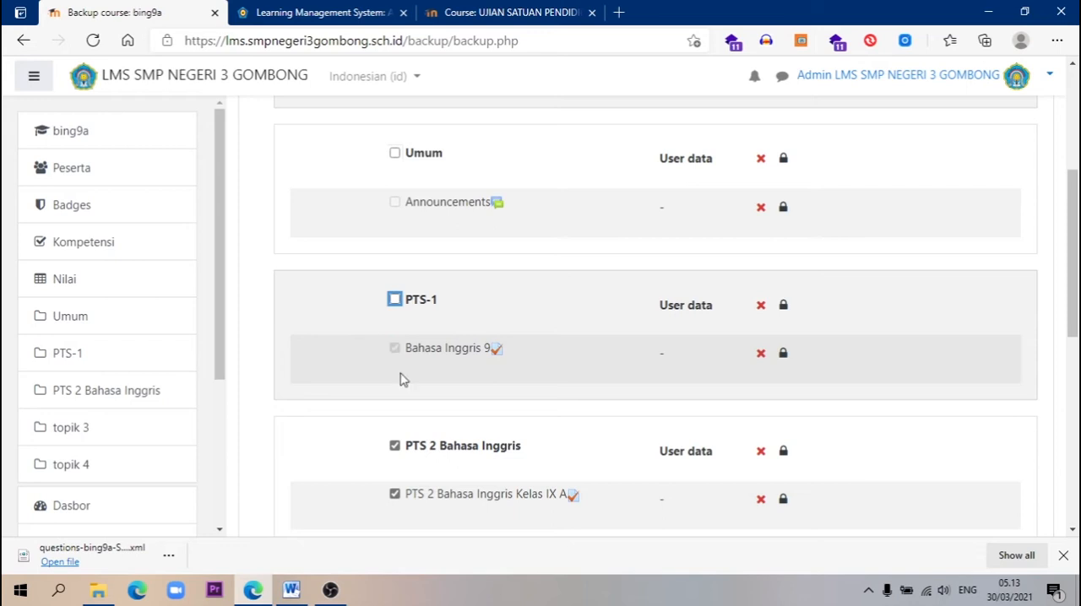
scroll(395, 334, down, 2)
click(395, 302)
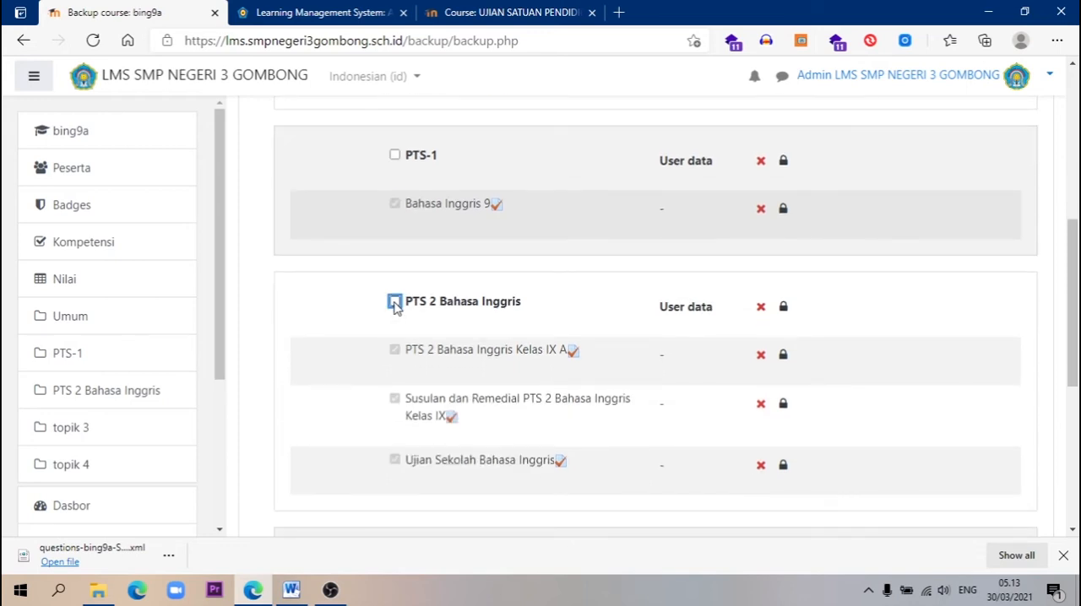
click(394, 302)
click(395, 154)
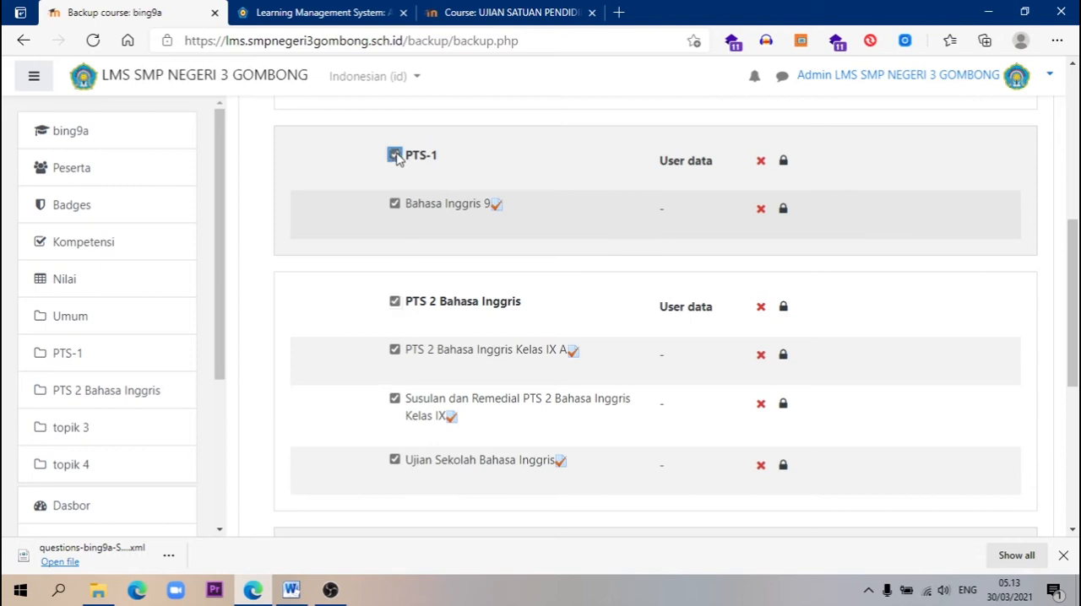
click(394, 205)
click(395, 156)
Exclude the PTS 2 Bahasa Inggris Kelas IX A and Susulan dan Remedial PTS 2 Bahasa Inggris Kelas IX quizzes from the backup
click(394, 303)
click(395, 302)
click(394, 400)
click(395, 351)
click(395, 303)
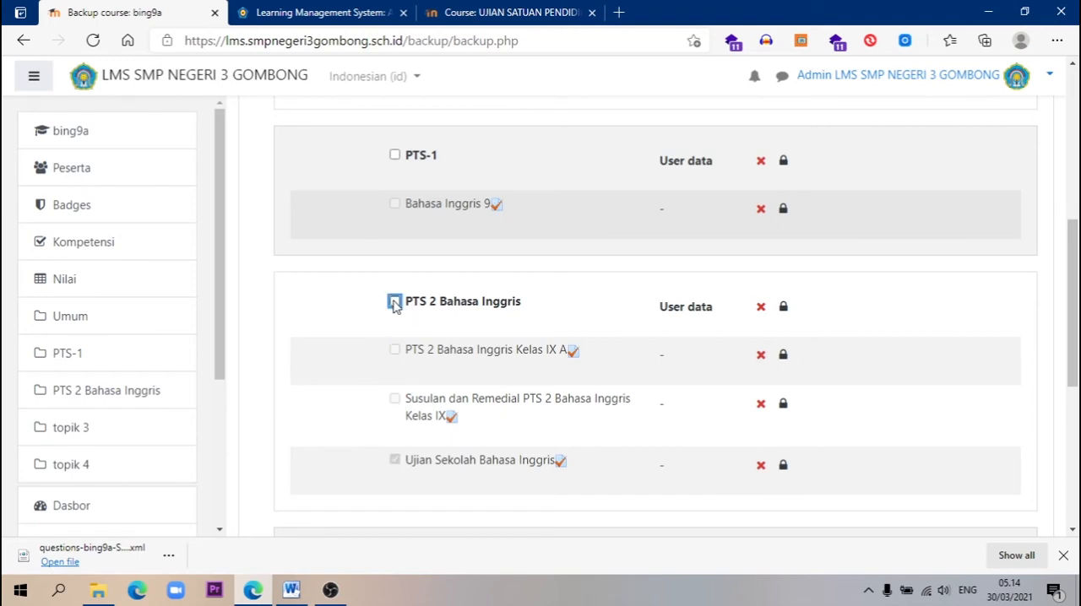
click(395, 303)
click(394, 302)
click(394, 303)
click(394, 302)
click(394, 302)
click(395, 303)
click(395, 304)
Exclude the topik 3 and topik 4 sections from the backup and proceed to the confirmation and review stage
scroll(683, 459, down, 3)
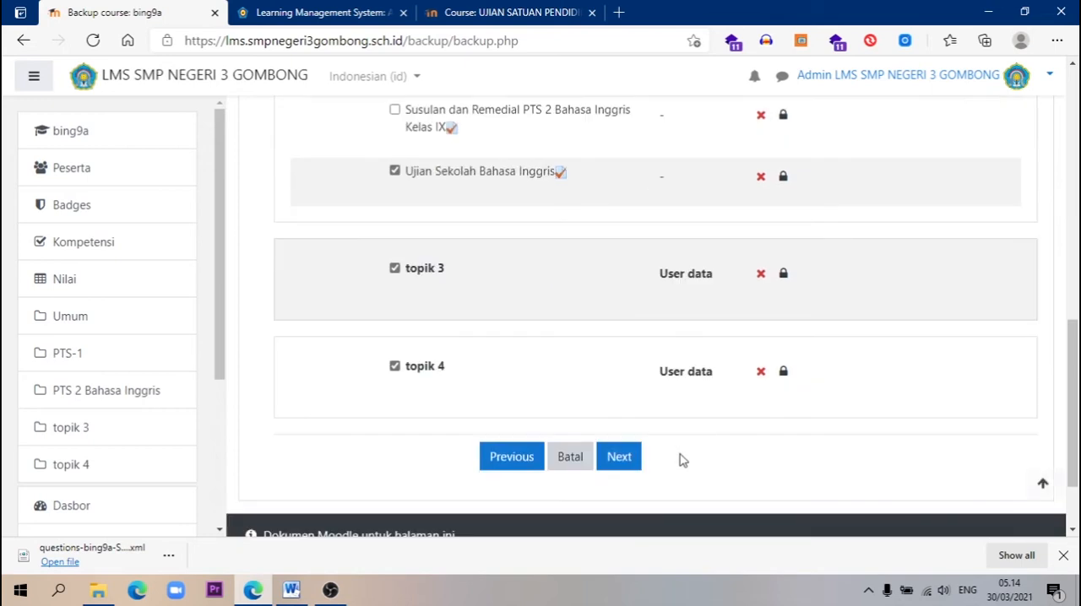
click(394, 269)
click(394, 366)
scroll(502, 321, up, 3)
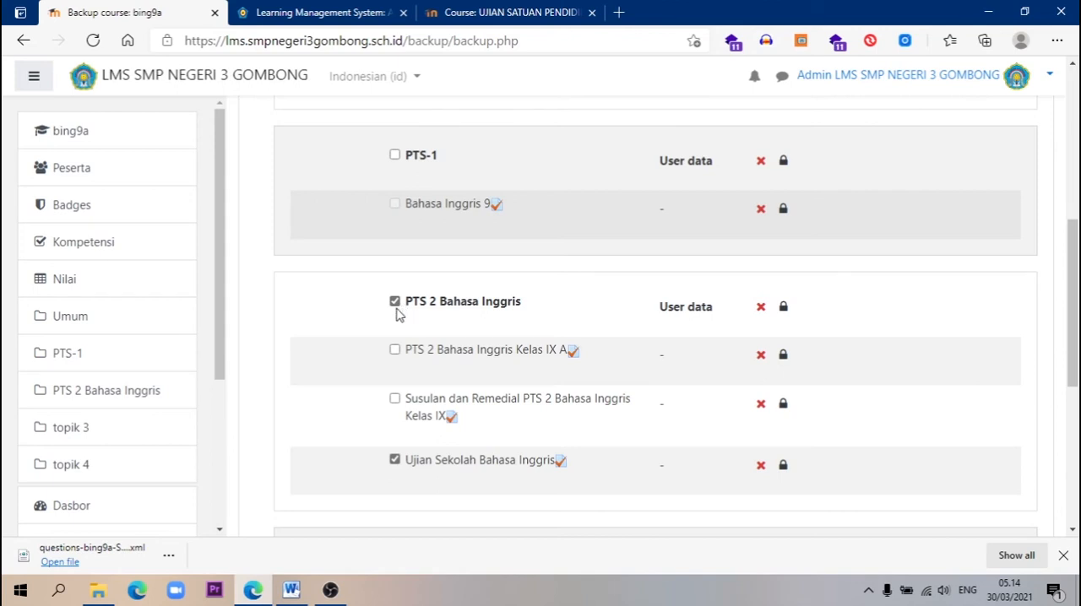
scroll(550, 434, down, 3)
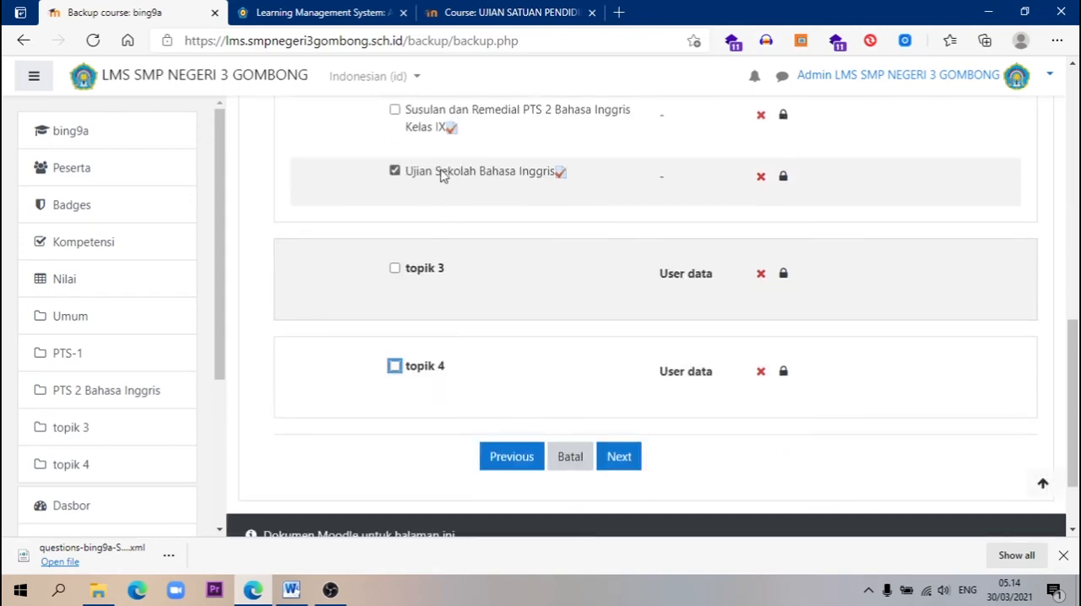
click(623, 463)
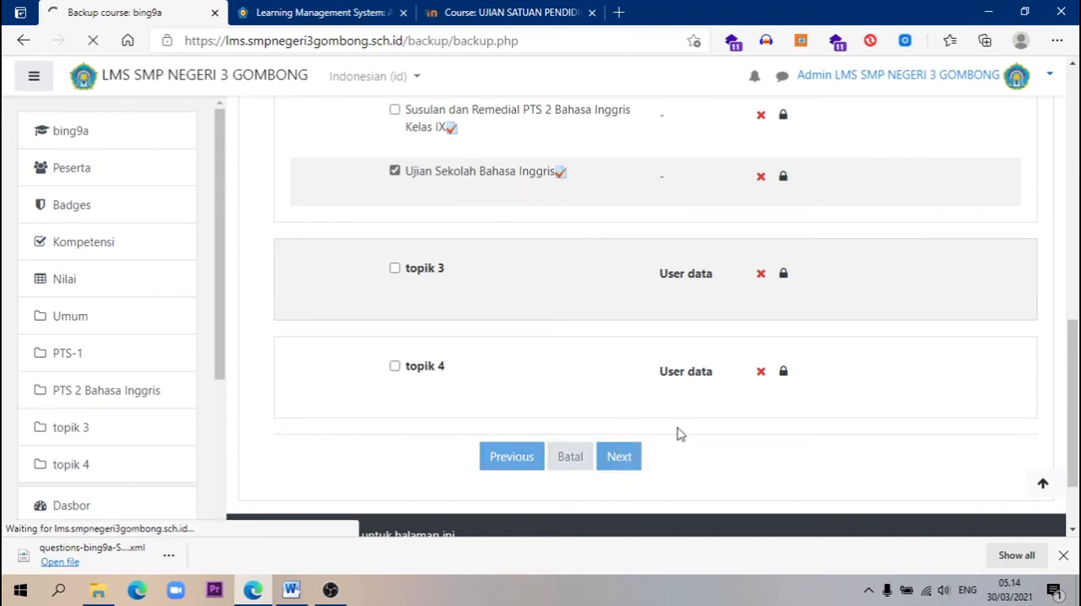
Review the included backup items, perform the course backup and continue past the completion page
scroll(668, 420, down, 2)
scroll(669, 420, down, 15)
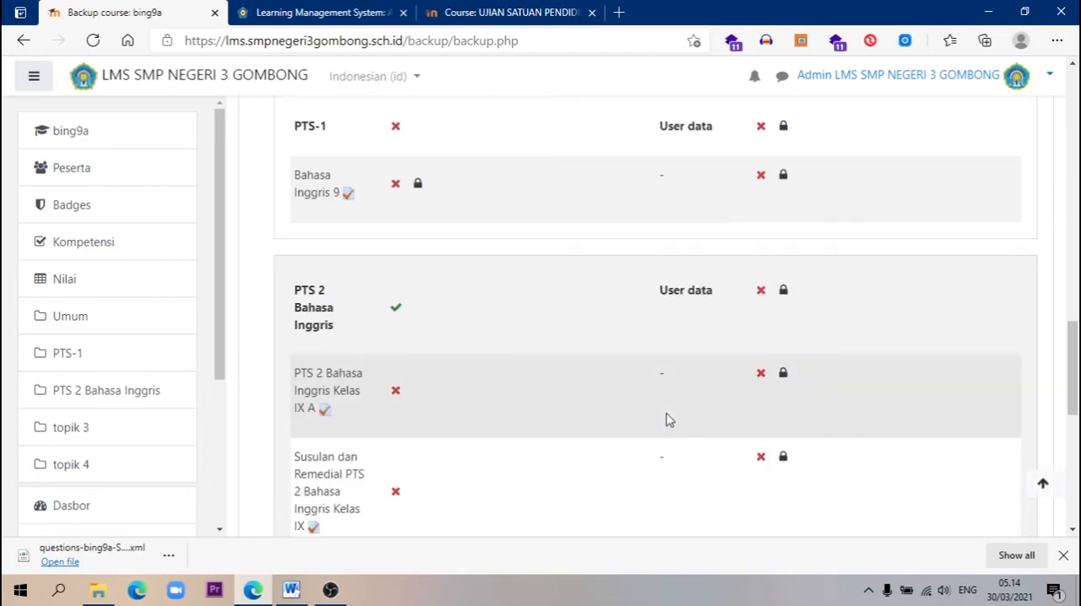
scroll(667, 419, down, 3)
scroll(667, 414, down, 3)
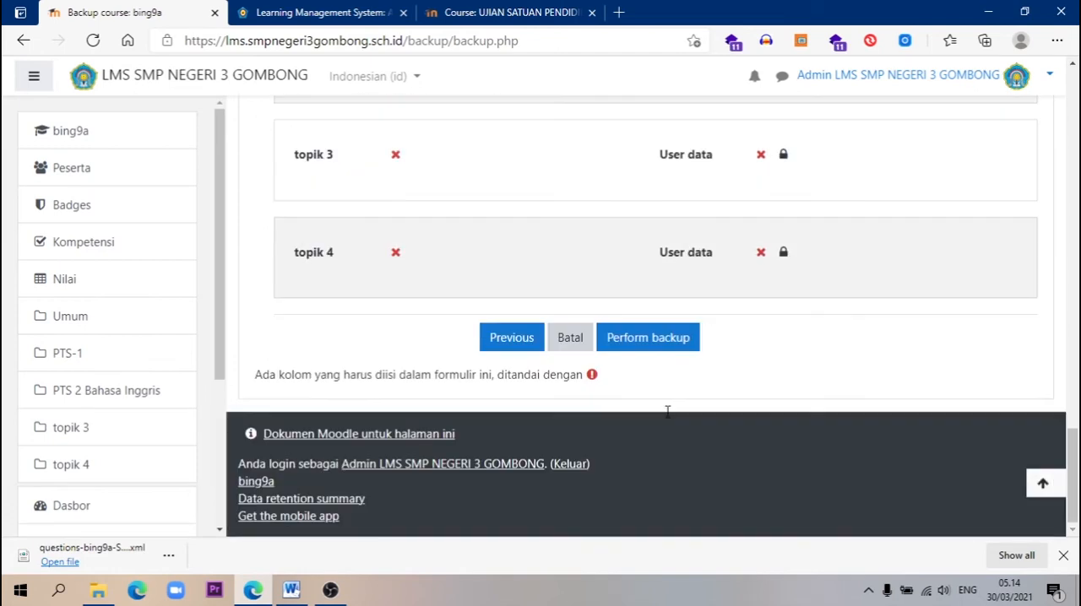
click(665, 345)
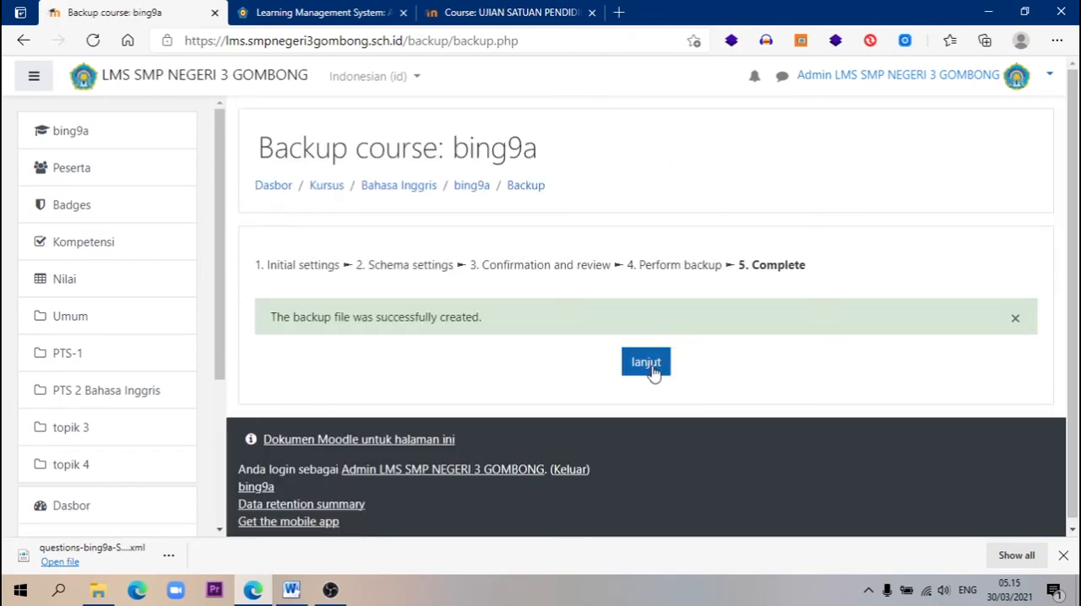
click(652, 367)
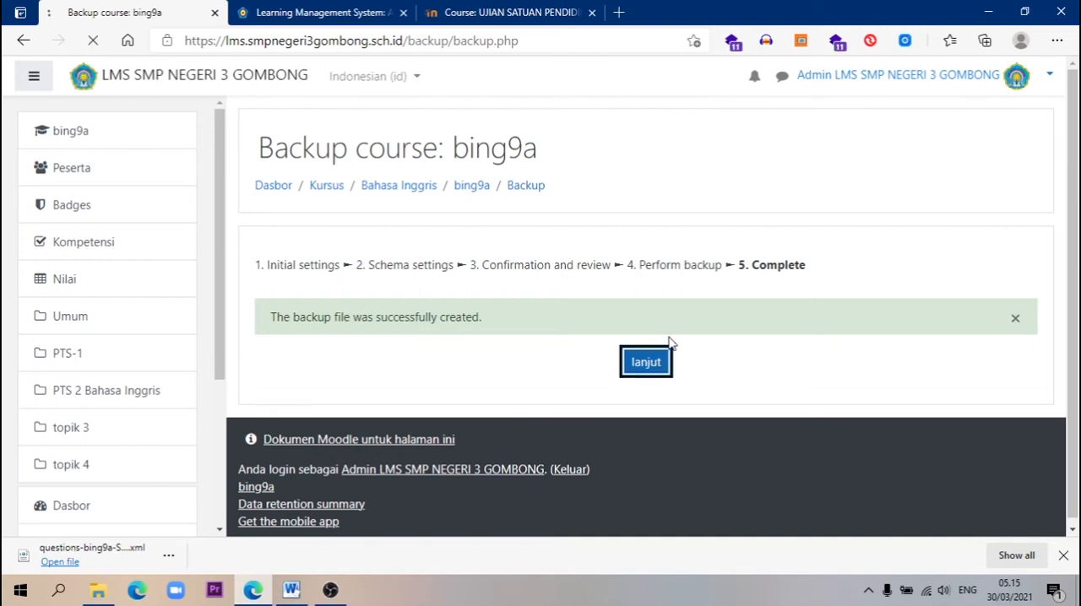
scroll(685, 351, down, 3)
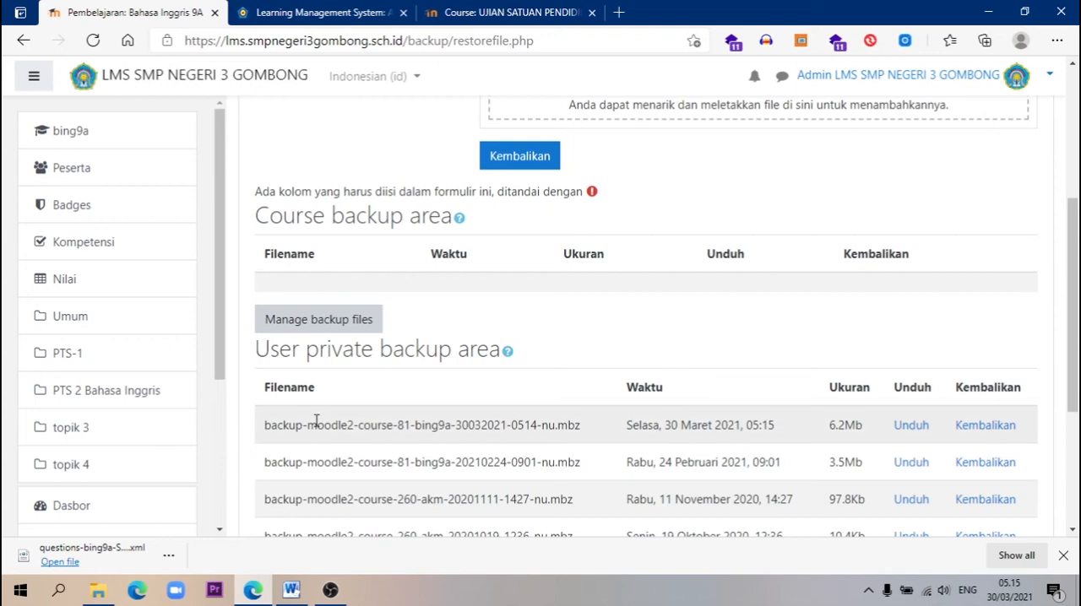
scroll(319, 417, down, 2)
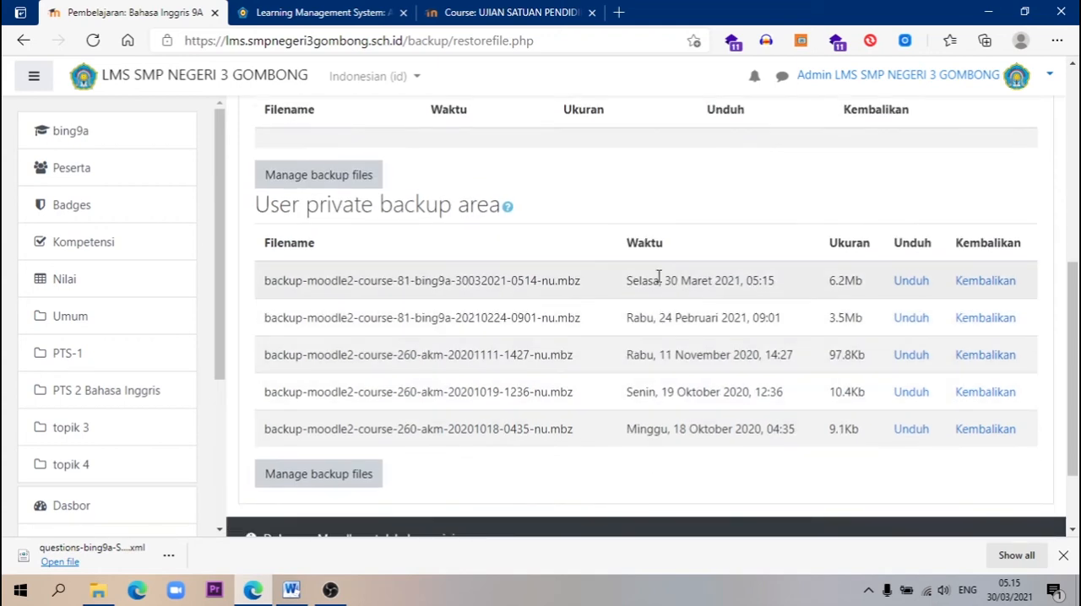
scroll(746, 285, up, 1)
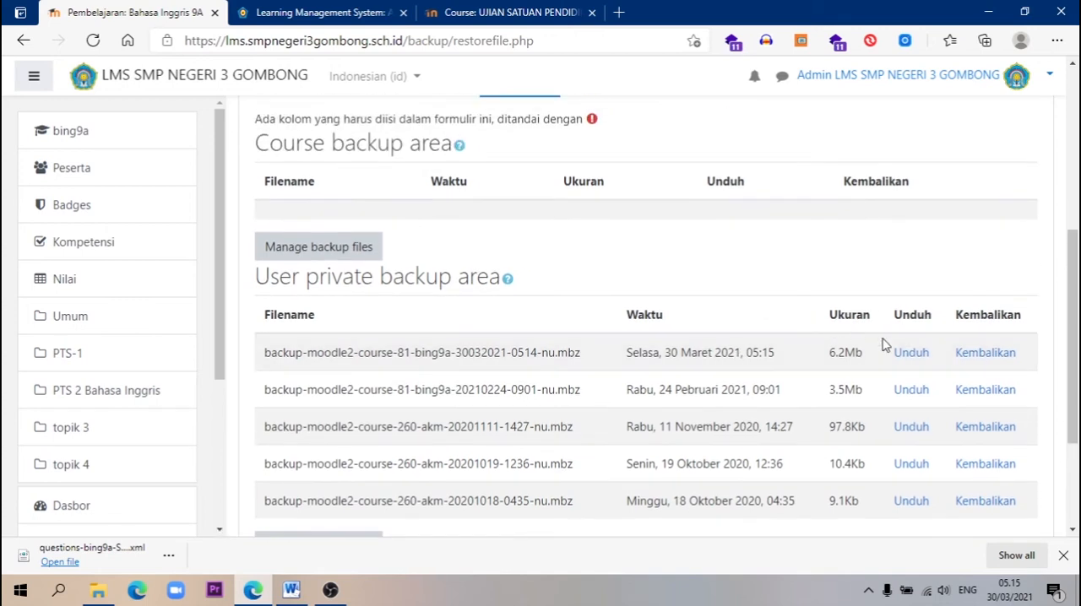
drag(324, 351, 584, 362)
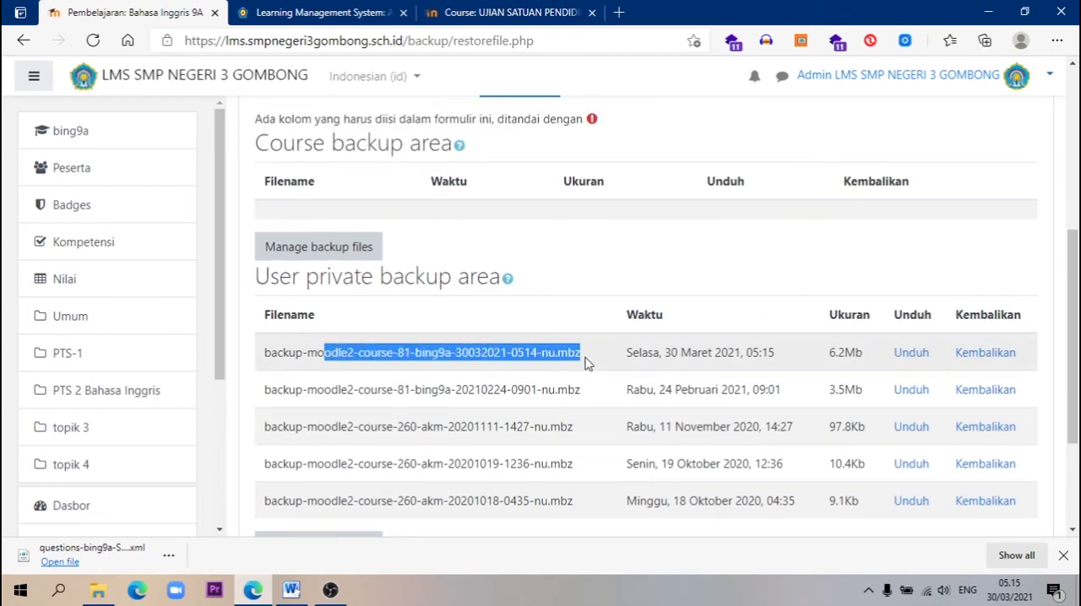
drag(652, 353, 780, 356)
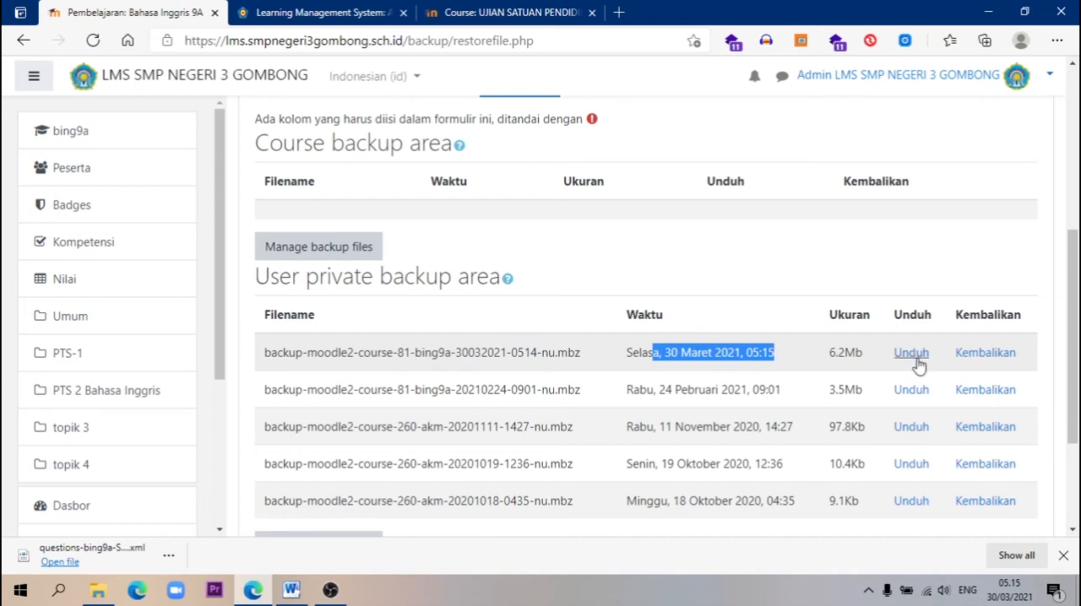
click(986, 354)
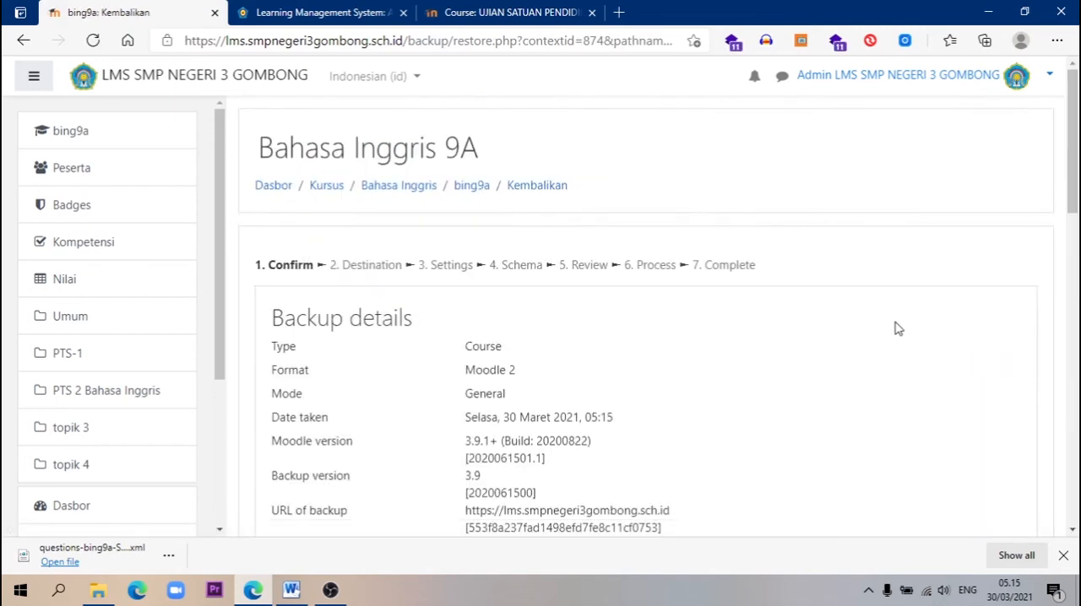
Review the backup details and the included Ujian Sekolah Bahasa Inggris quiz, and continue to the destination stage
scroll(902, 331, down, 4)
scroll(897, 328, down, 7)
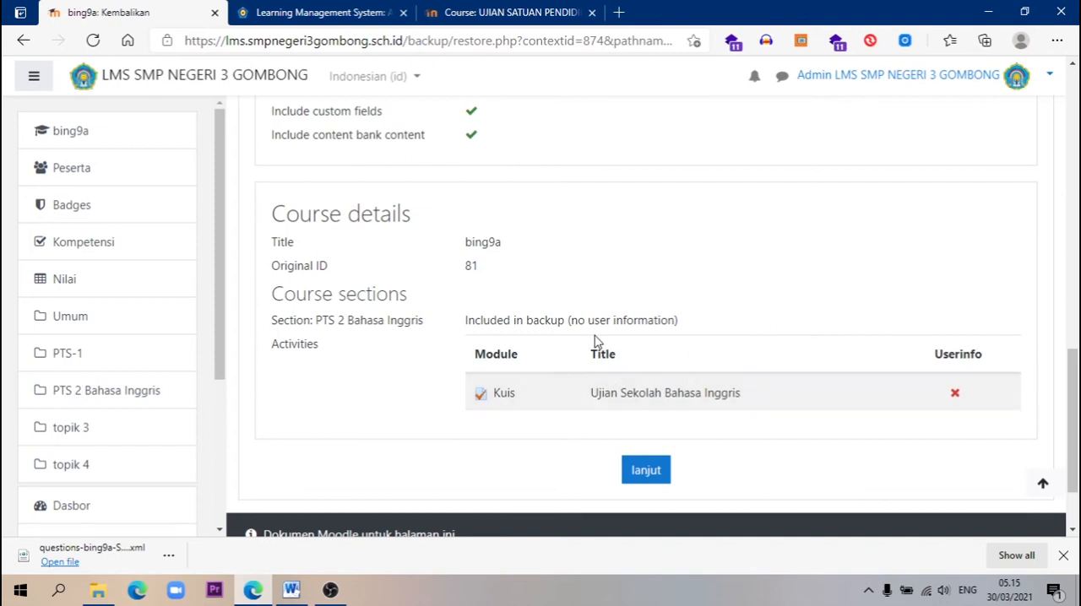
click(656, 475)
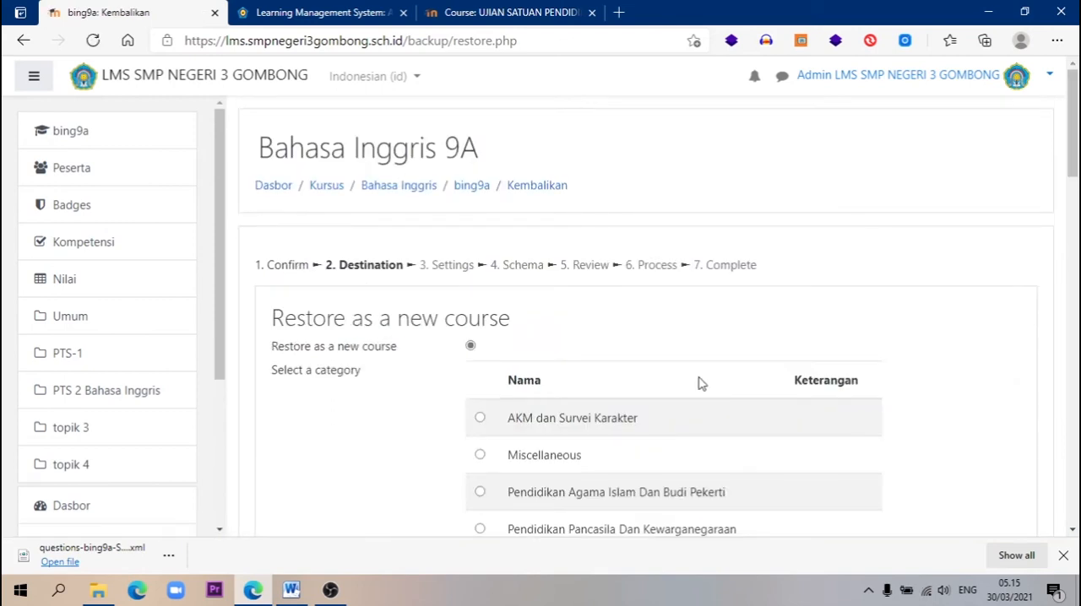
Examine the restore destination options for a new course, this course and an existing course
scroll(700, 380, down, 2)
scroll(697, 376, down, 3)
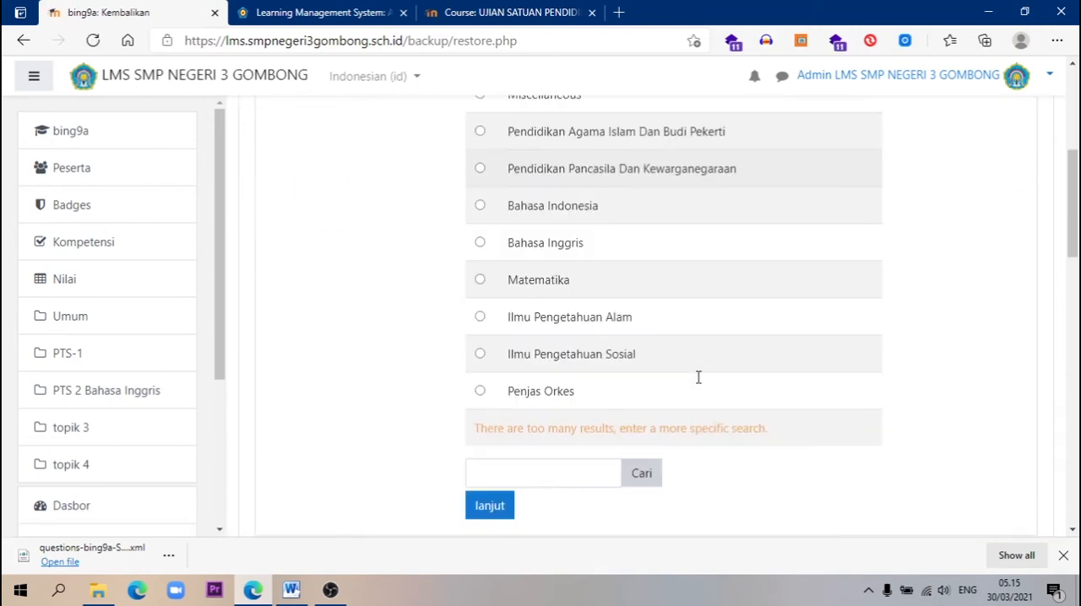
scroll(698, 377, up, 5)
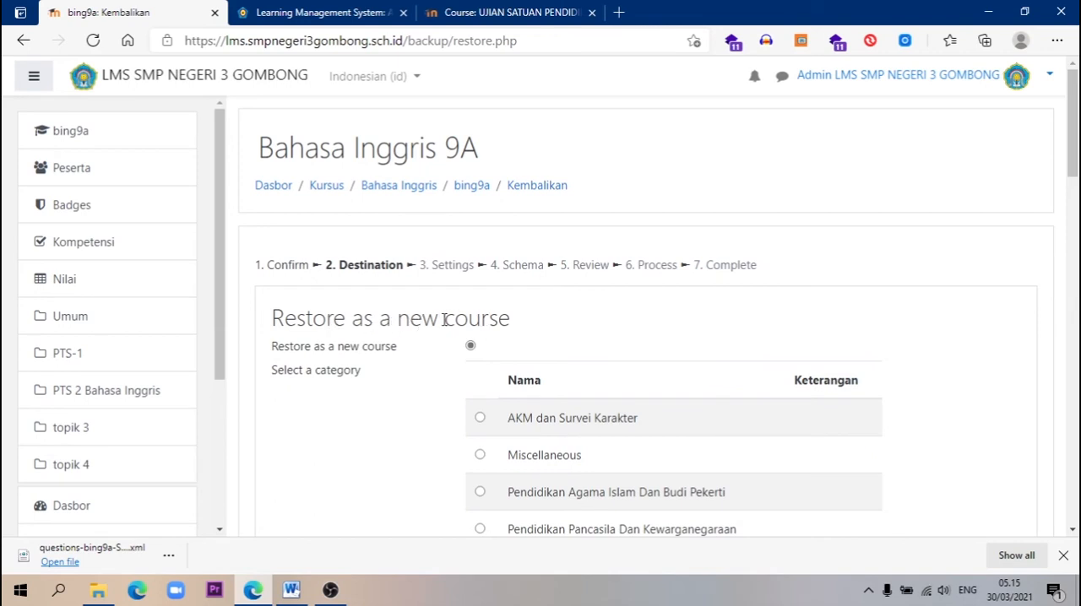
scroll(394, 307, down, 8)
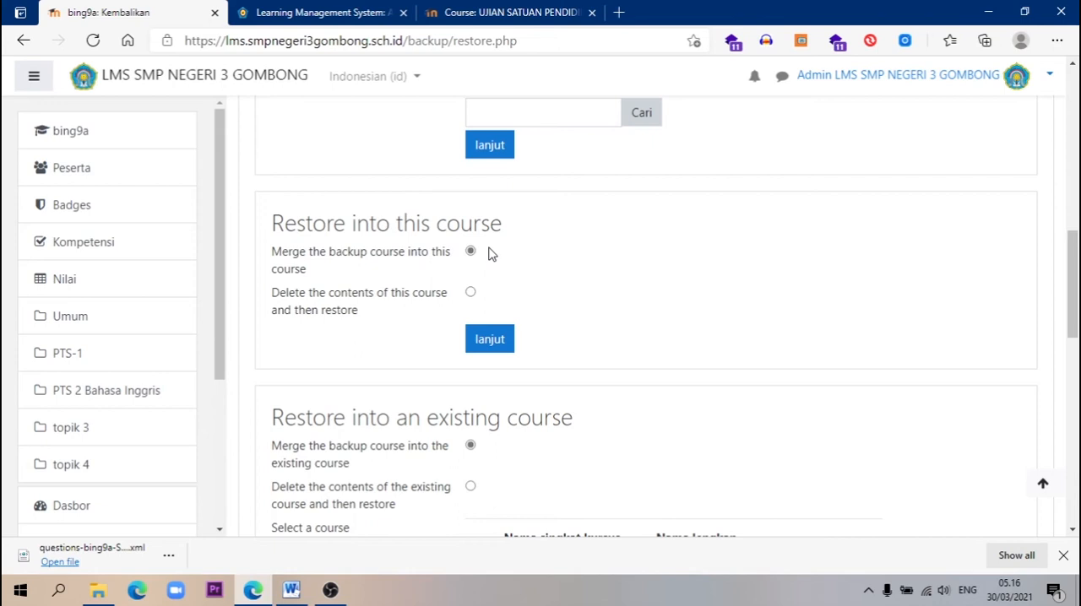
scroll(492, 253, down, 2)
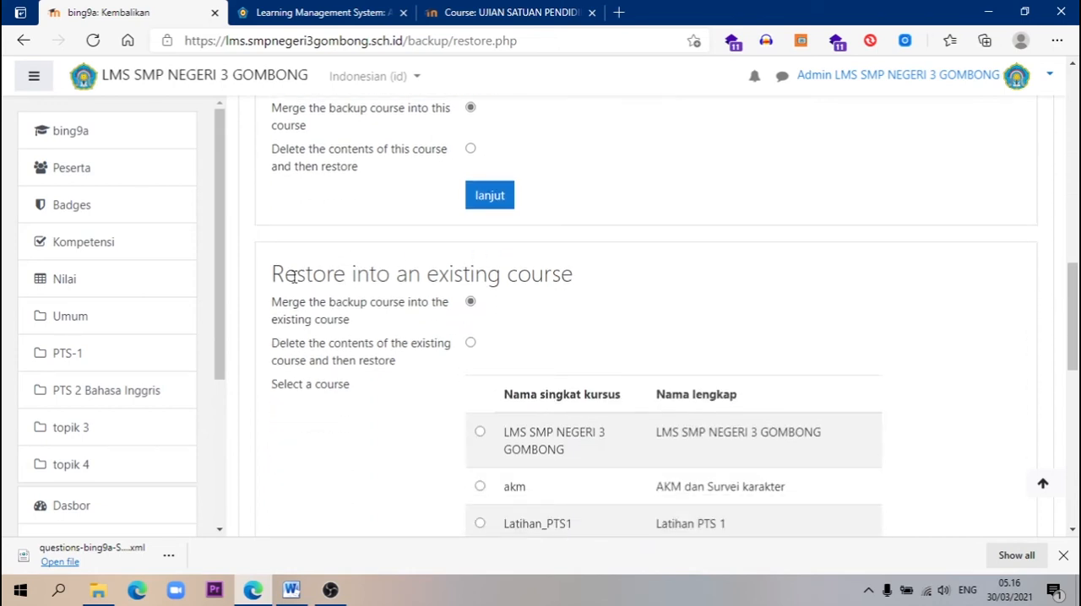
drag(298, 270, 305, 272)
drag(428, 278, 562, 275)
click(385, 282)
drag(408, 279, 503, 277)
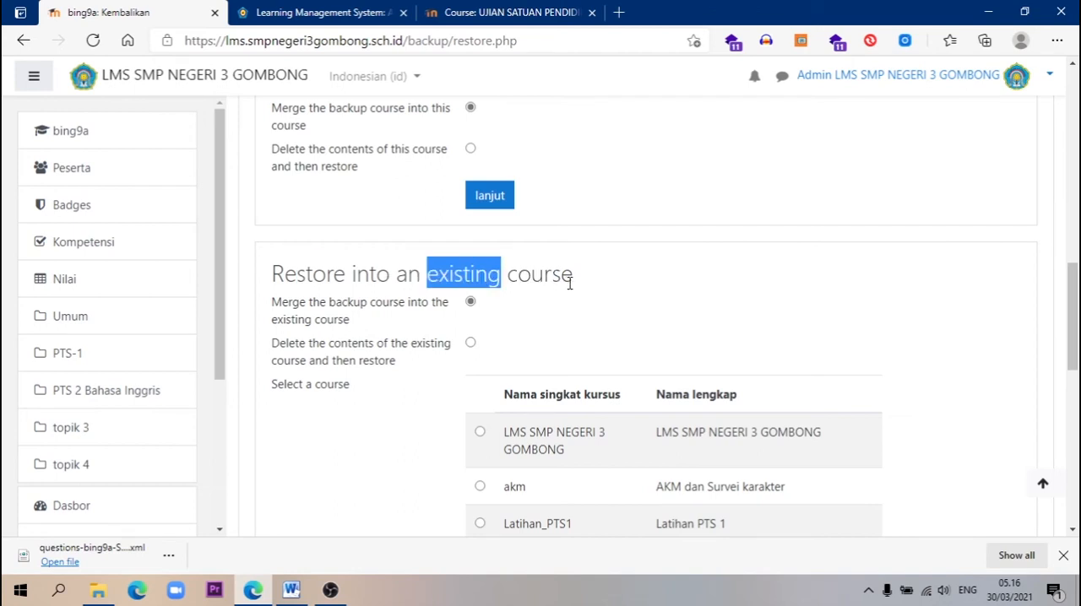
Look through the list of existing courses offered as restore destinations for the parallel English class
scroll(569, 283, down, 5)
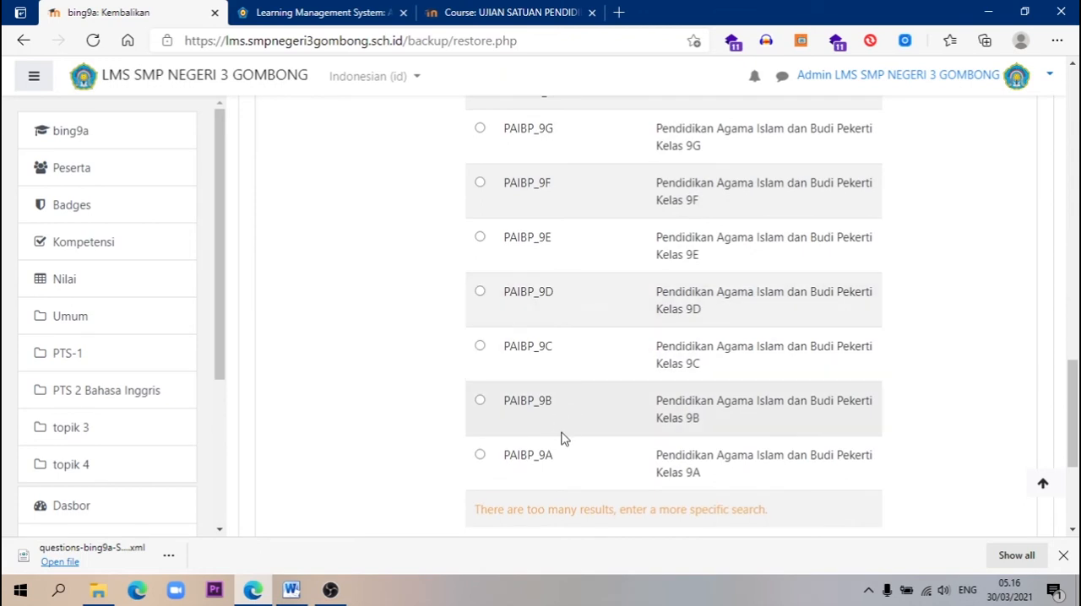
scroll(564, 434, down, 2)
scroll(617, 152, up, 3)
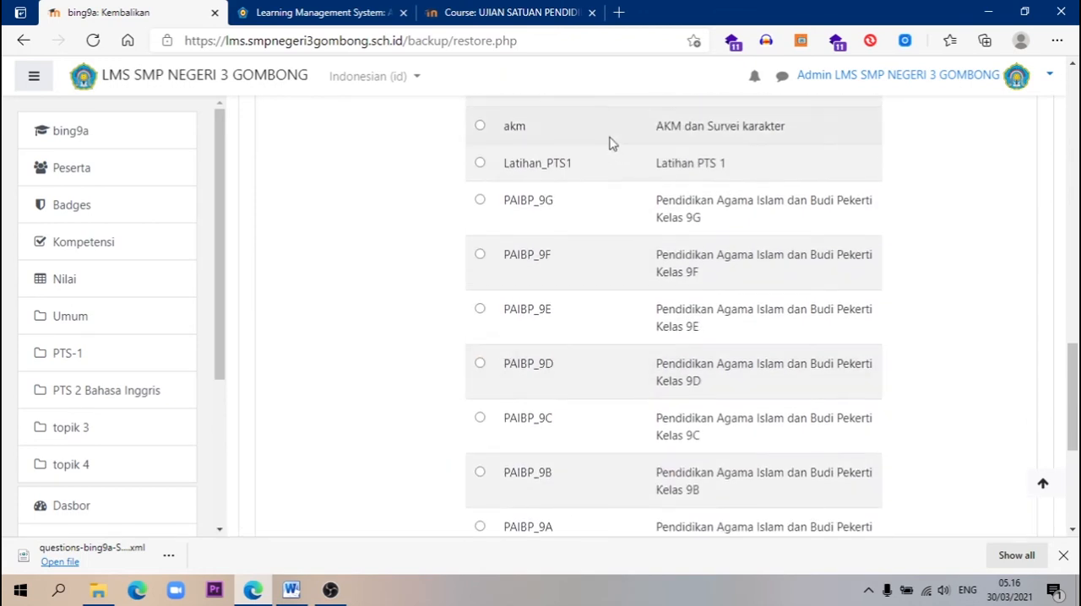
scroll(640, 369, up, 3)
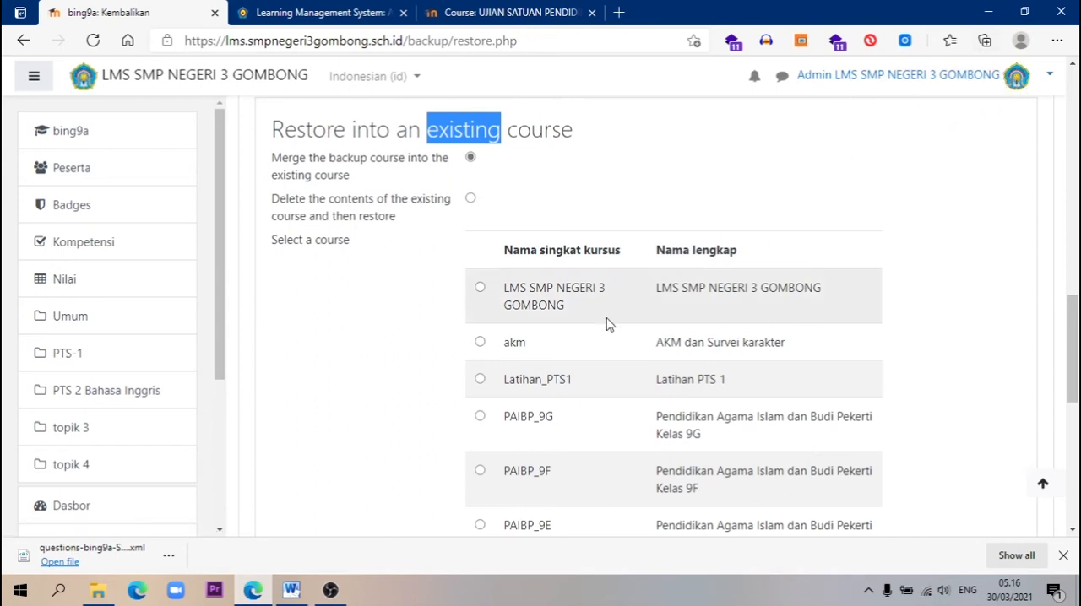
scroll(607, 323, down, 4)
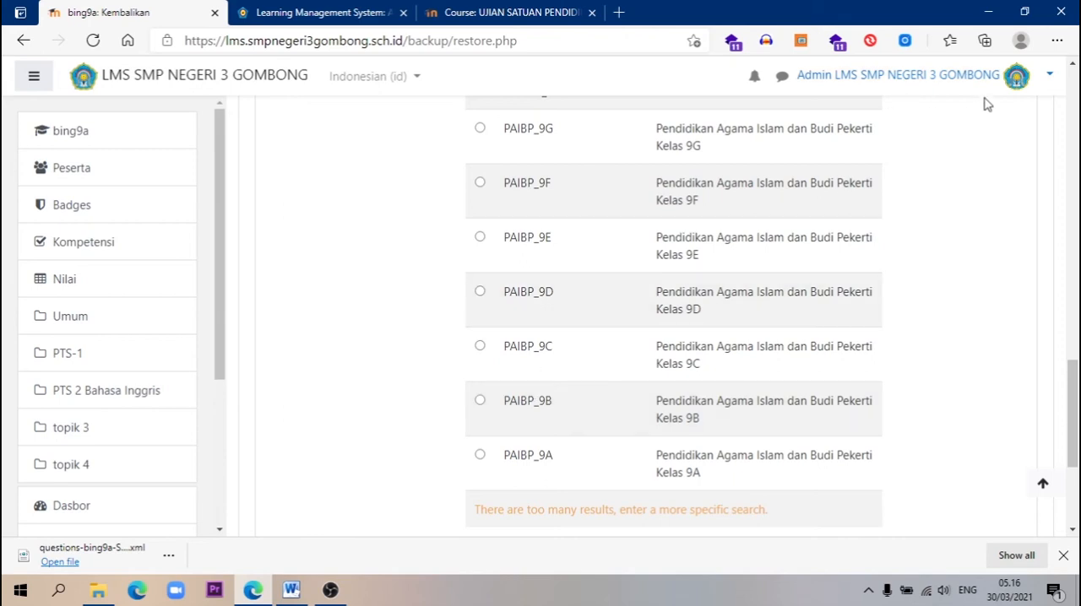
scroll(668, 279, down, 2)
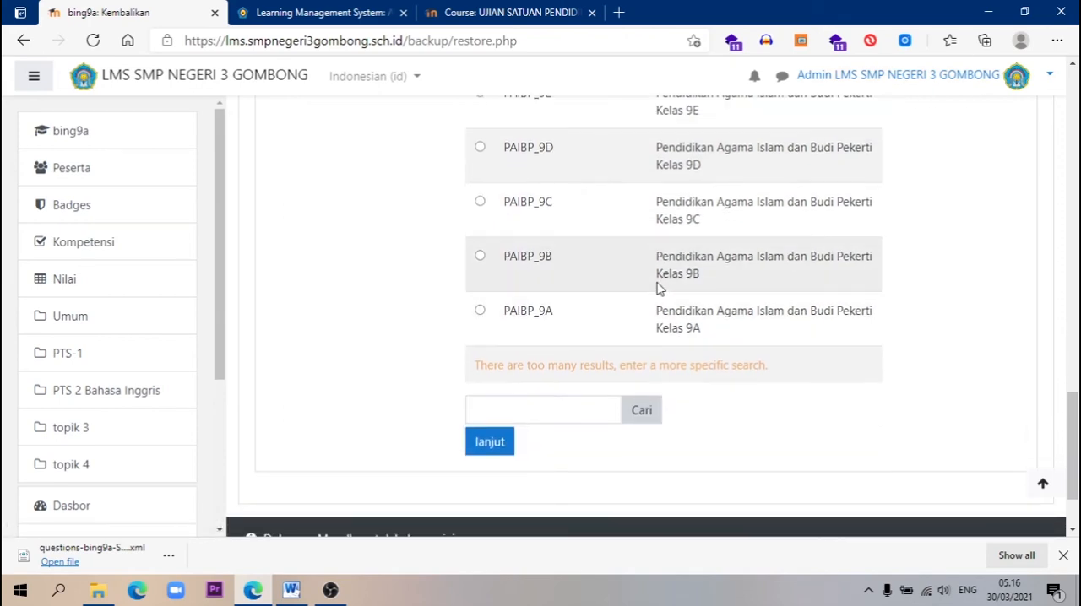
scroll(660, 291, up, 4)
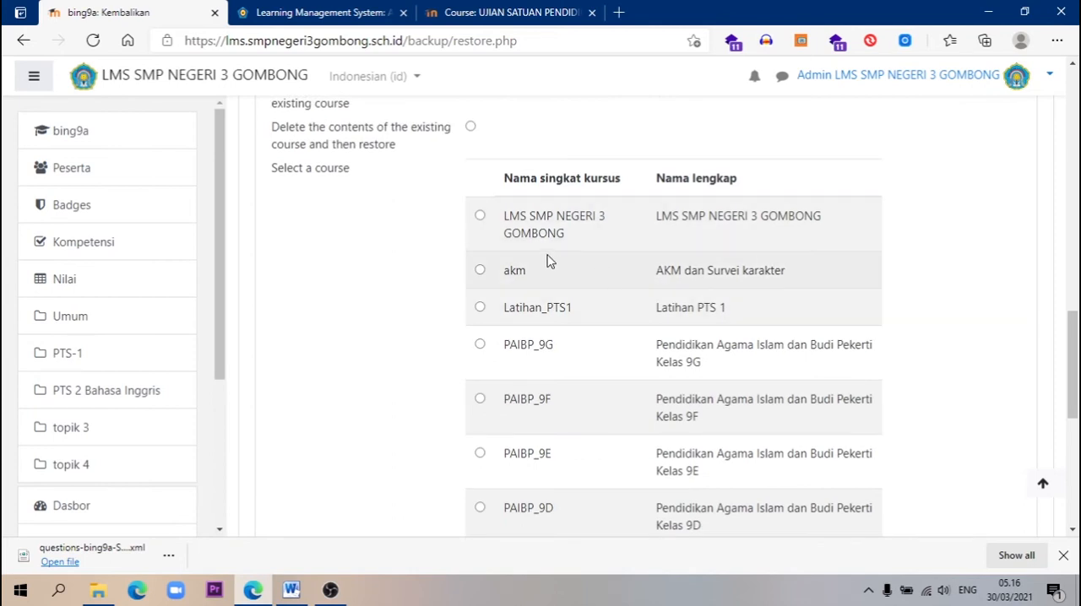
scroll(503, 245, down, 4)
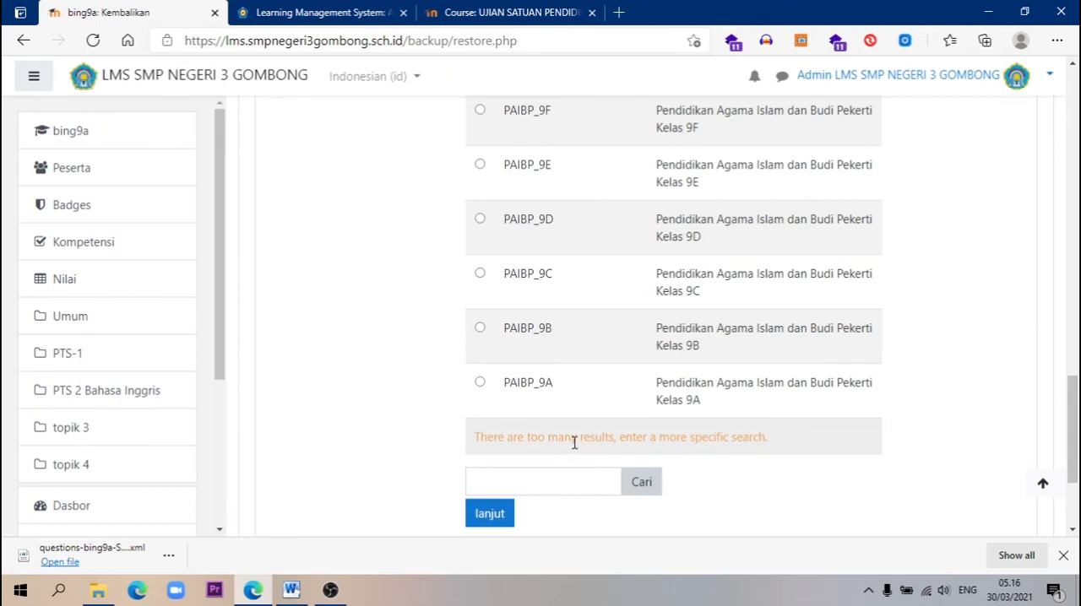
Search the existing courses for the restore destination bing9b
click(517, 481)
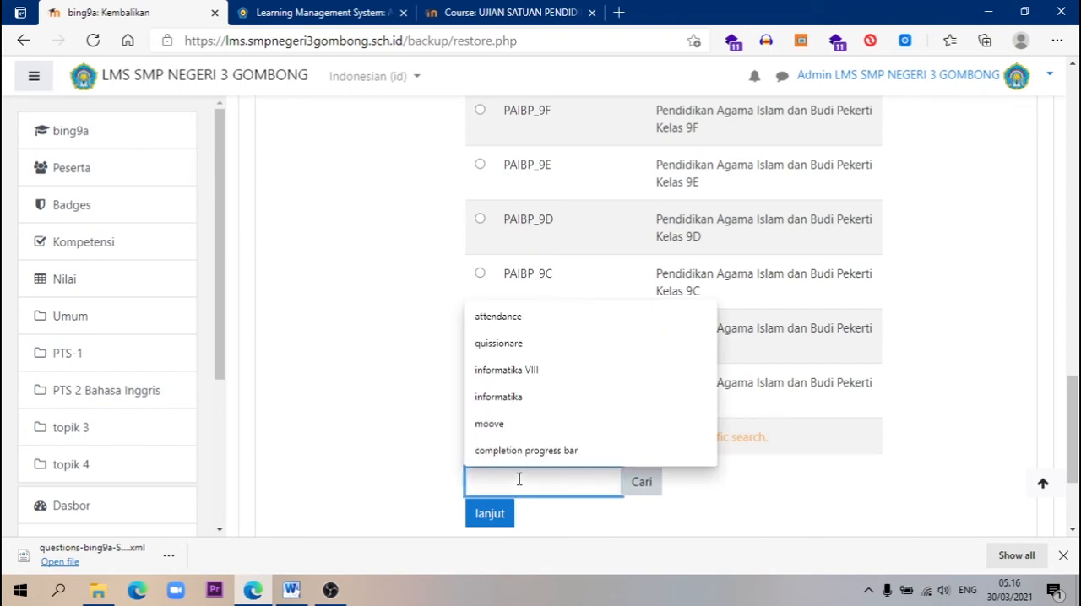
drag(1066, 386, 1069, 102)
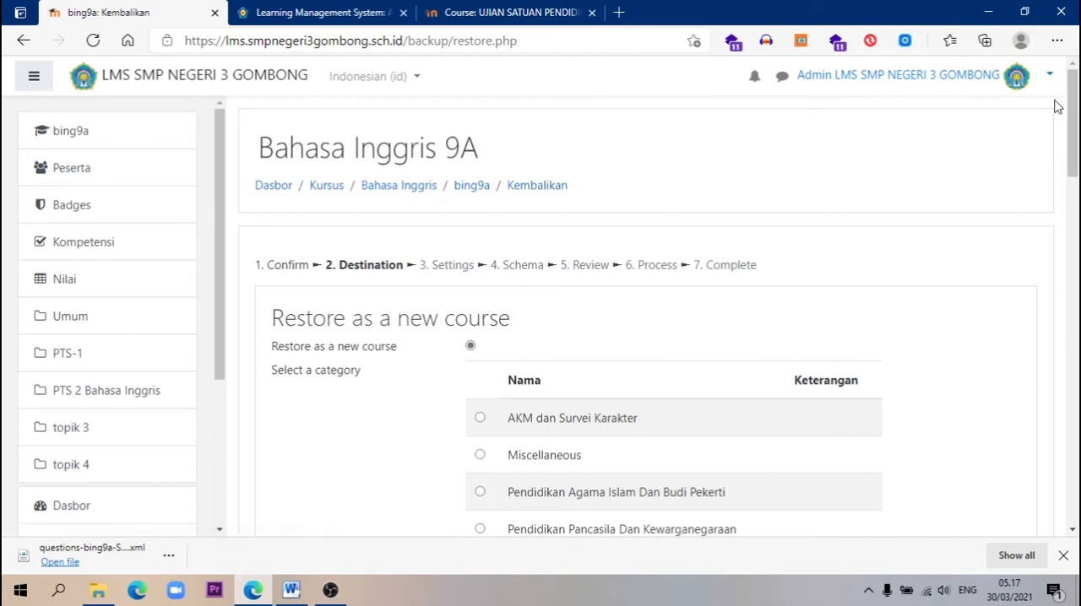
drag(1073, 149, 1072, 495)
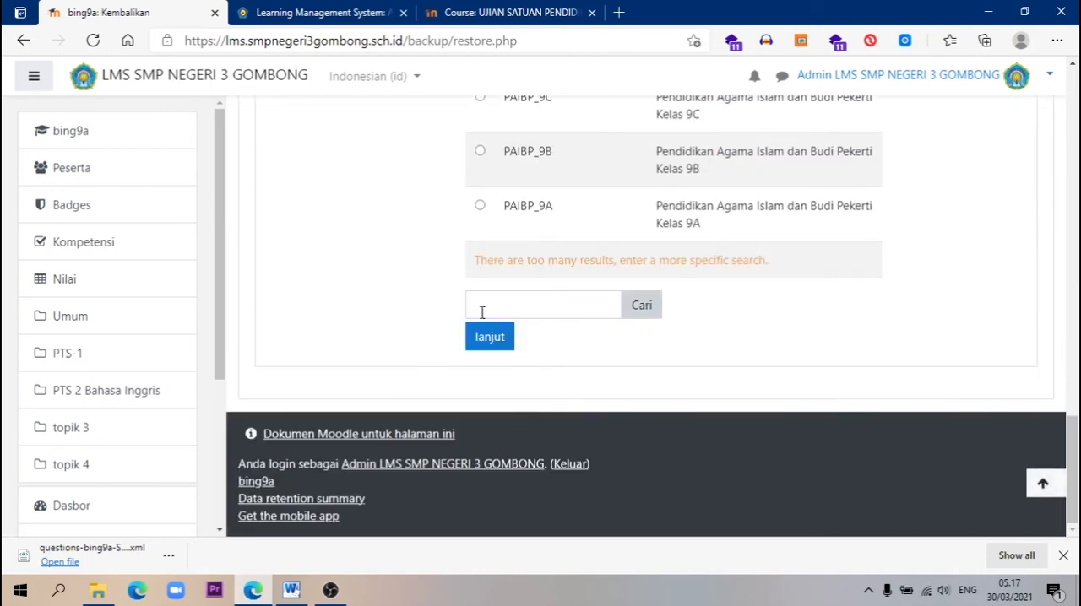
click(478, 309)
text(bing9b)
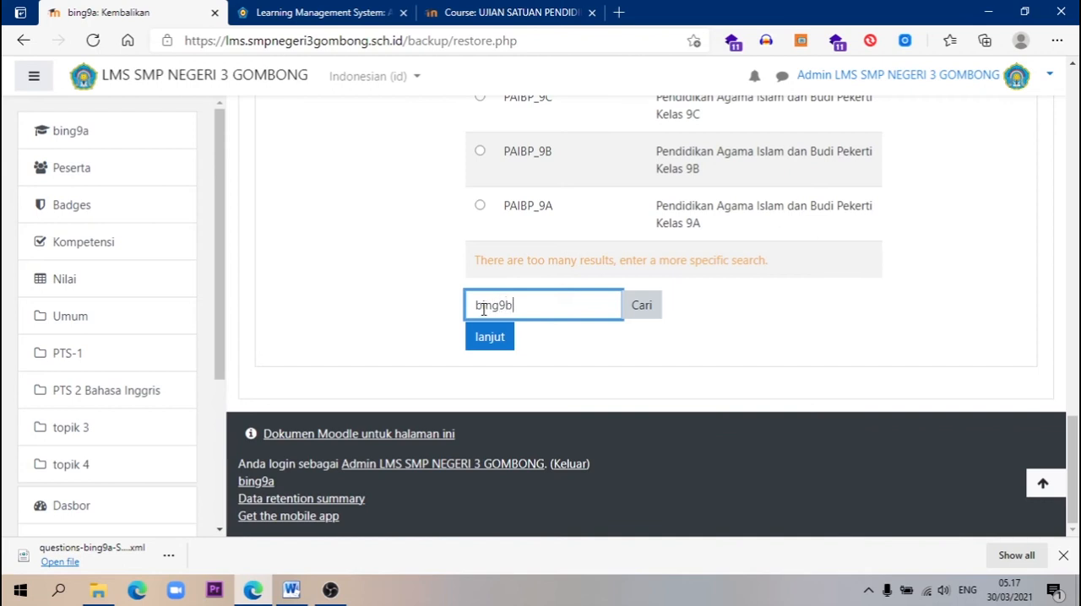
click(642, 305)
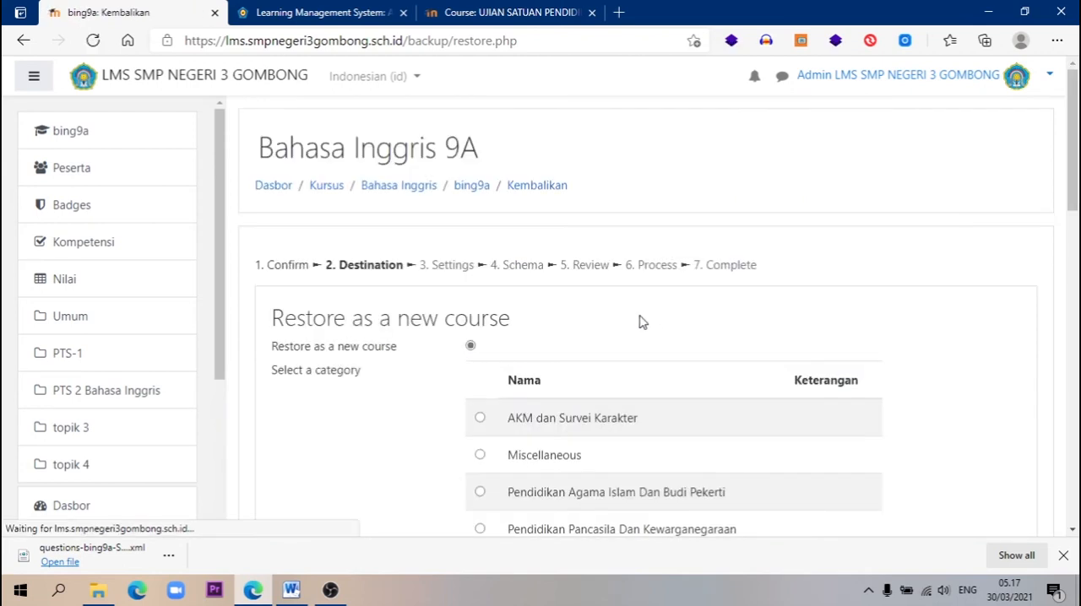
scroll(638, 327, down, 8)
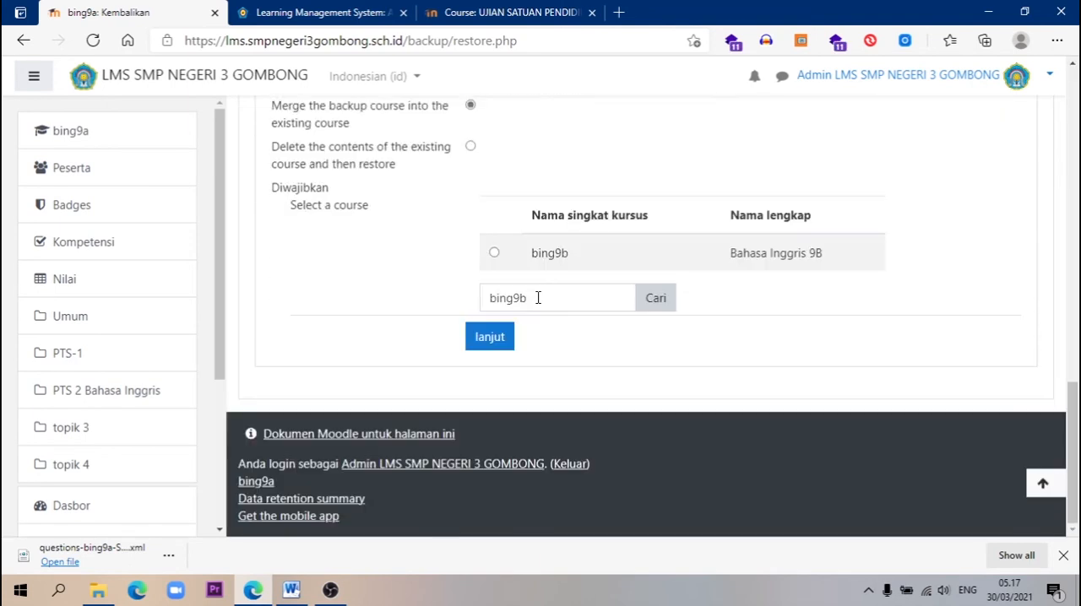
Choose Bahasa Inggris 9B as the existing course to merge the backup into and continue to the restore settings
scroll(625, 255, up, 2)
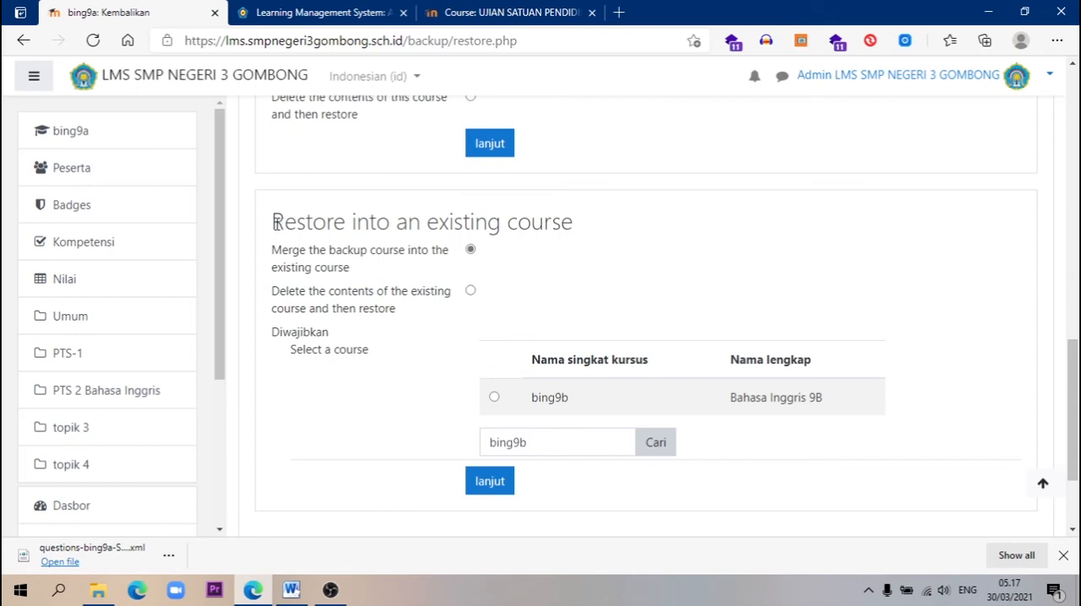
drag(272, 221, 566, 224)
click(611, 244)
drag(1074, 459, 1030, 325)
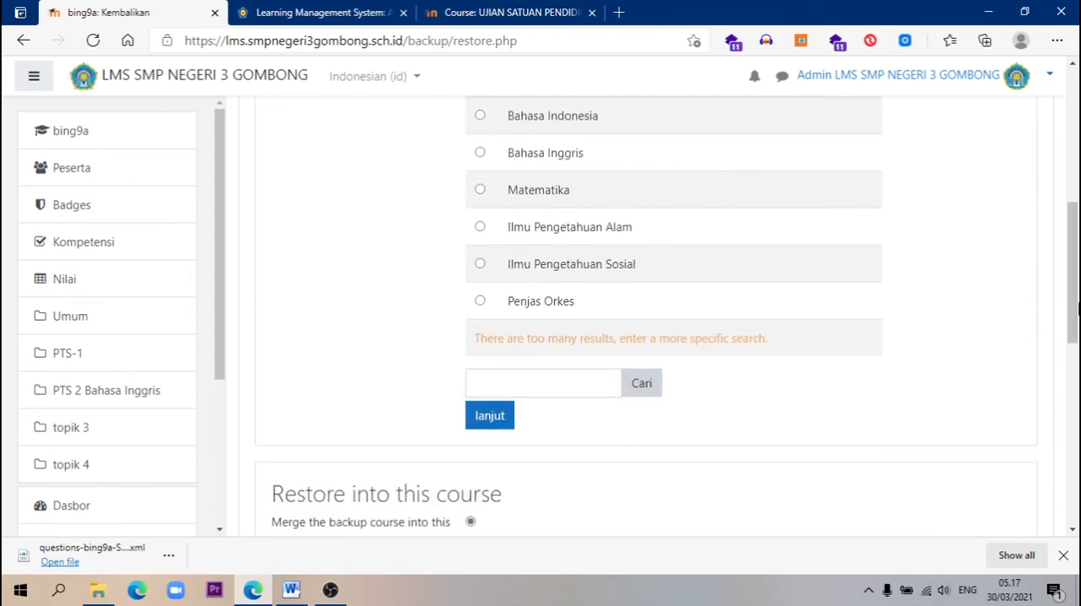
scroll(817, 363, down, 3)
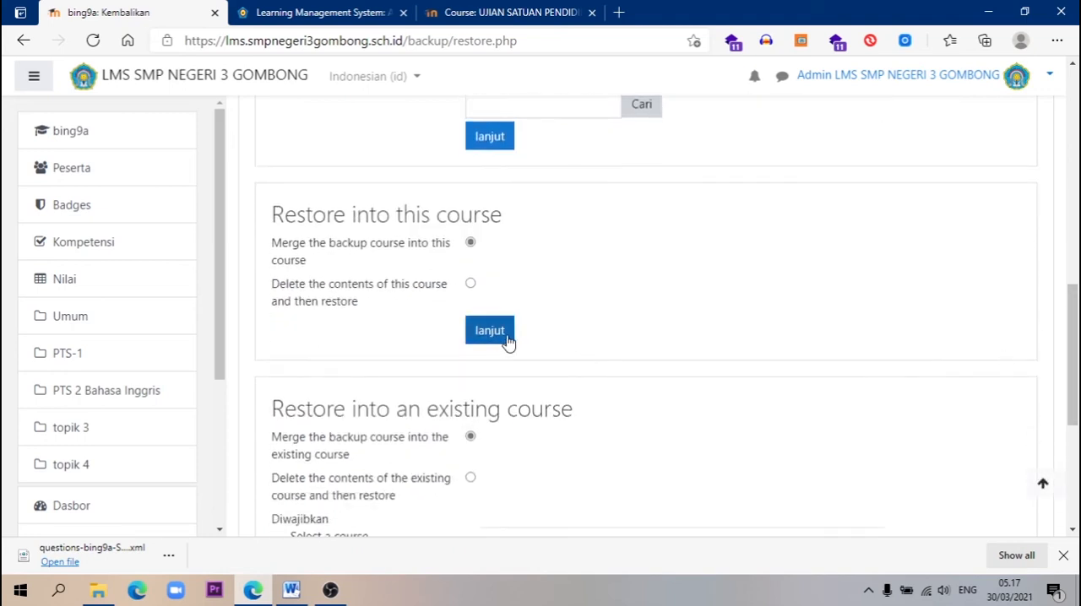
drag(1073, 338, 1072, 420)
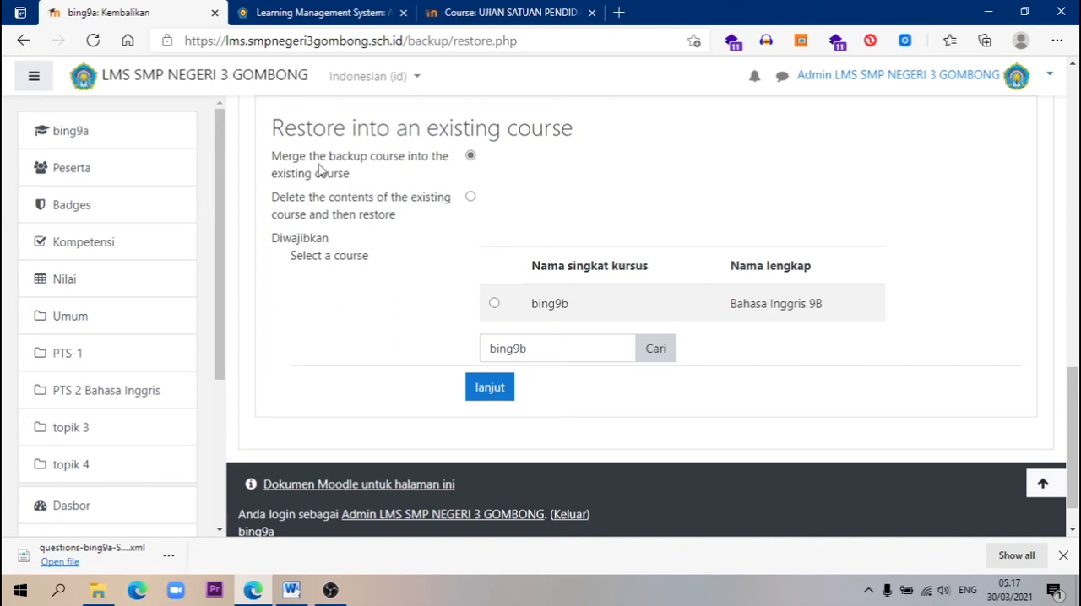
click(494, 304)
click(490, 390)
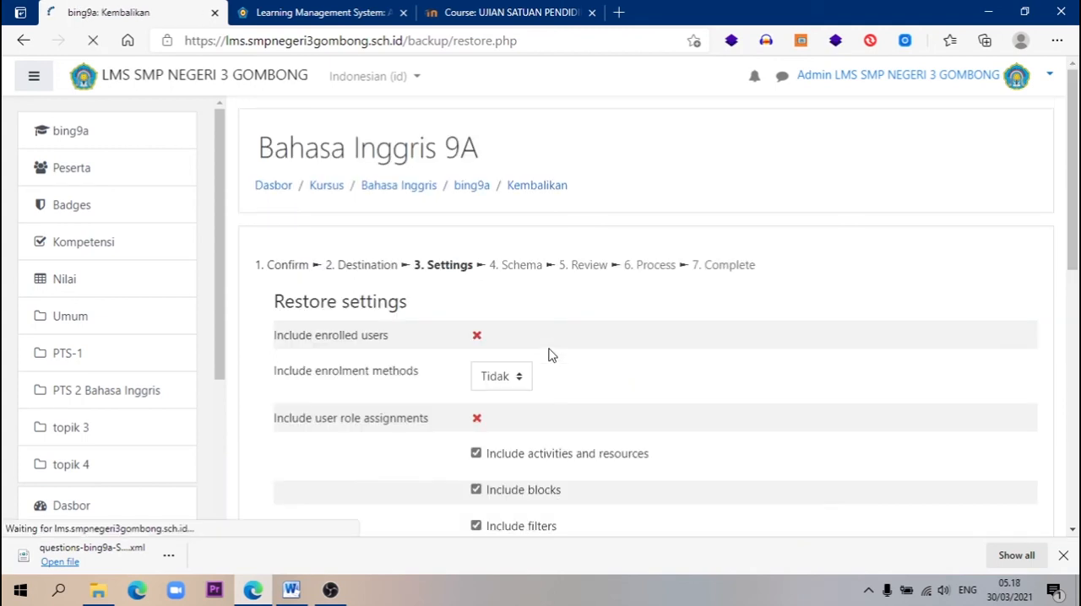
Accept the default restore settings and the schema with the Ujian Sekolah Bahasa Inggris quiz, and perform the restore
scroll(548, 355, down, 10)
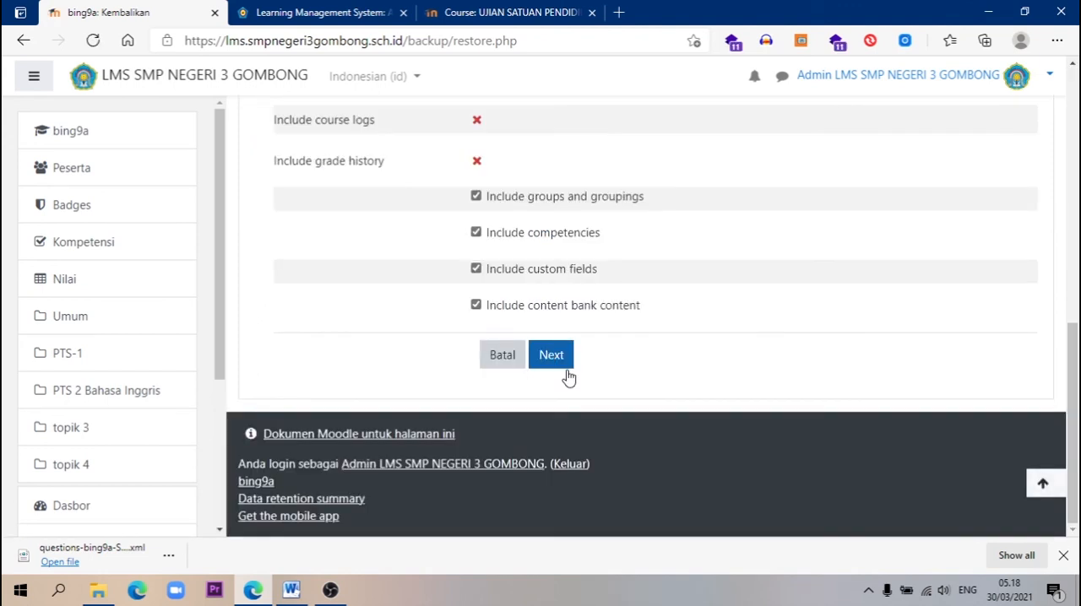
click(551, 355)
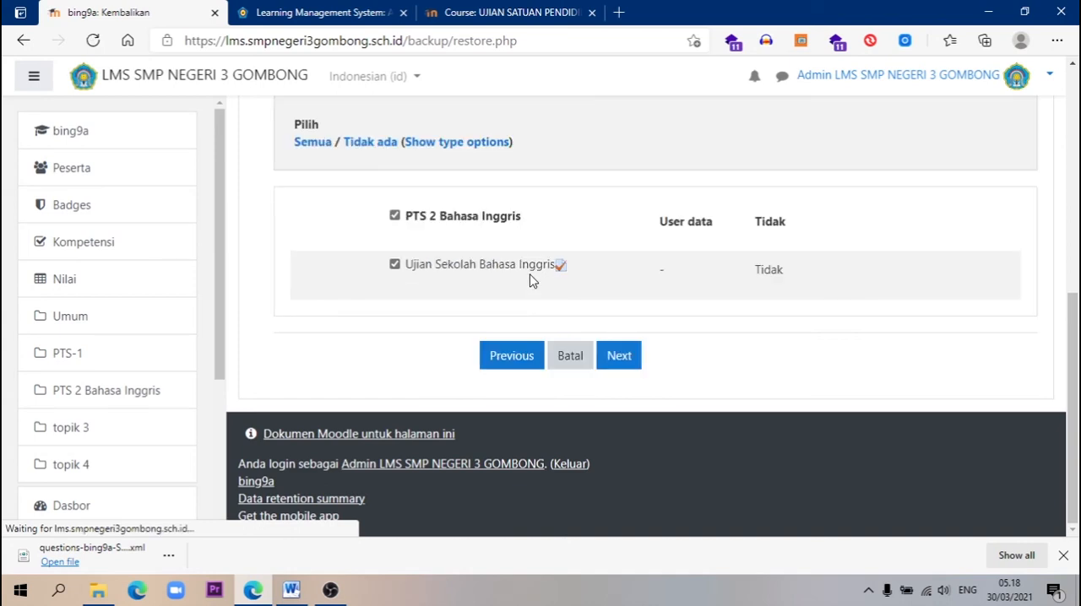
click(619, 355)
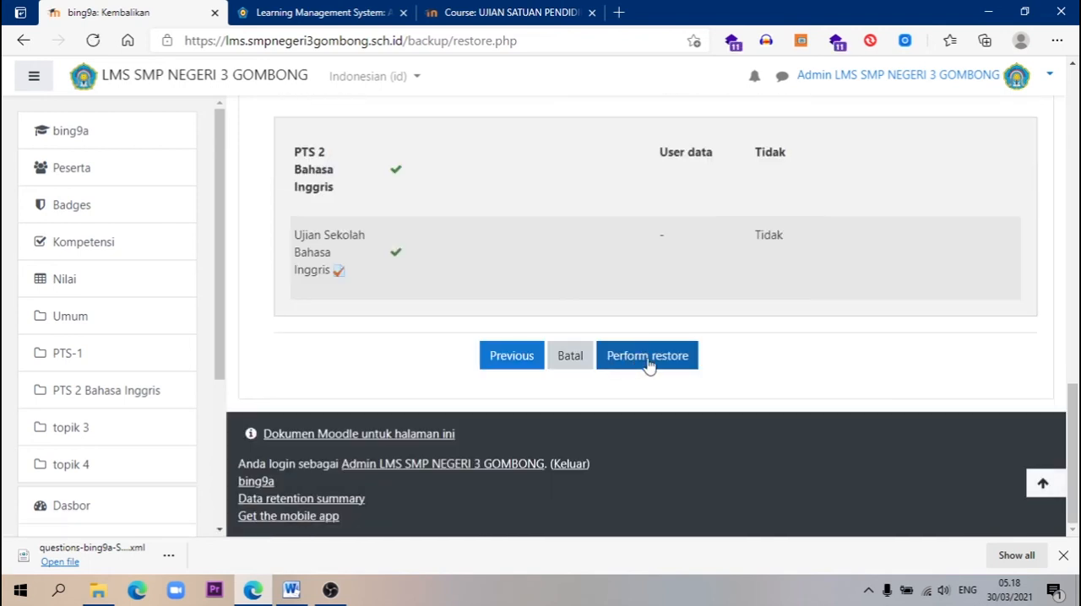
click(647, 361)
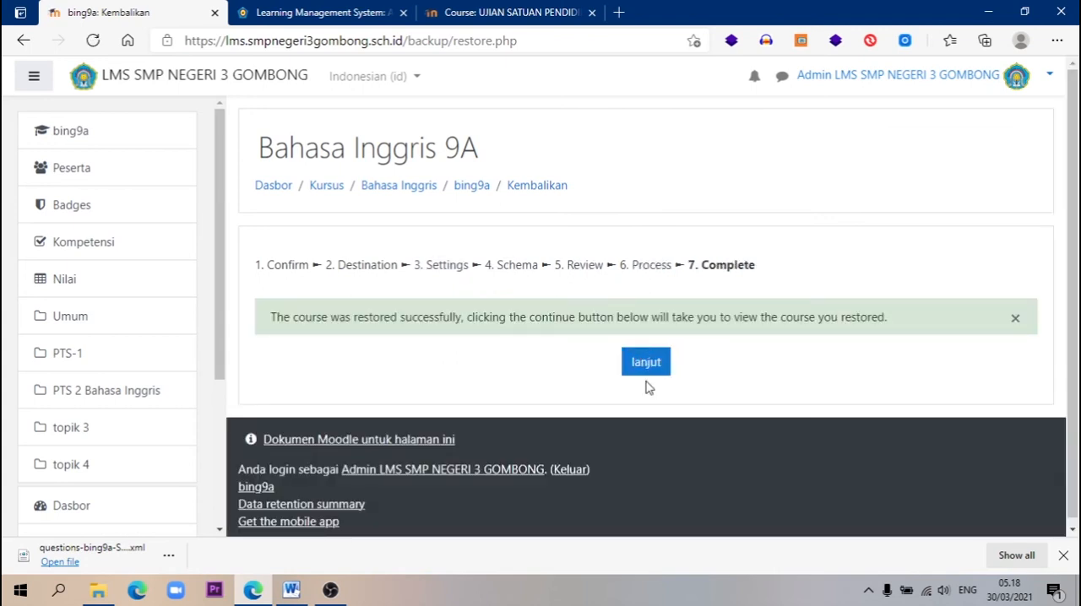
Complete the restore, continue to the Bahasa Inggris 9B course and open its Ujian Sekolah Bahasa Inggris quiz
click(650, 368)
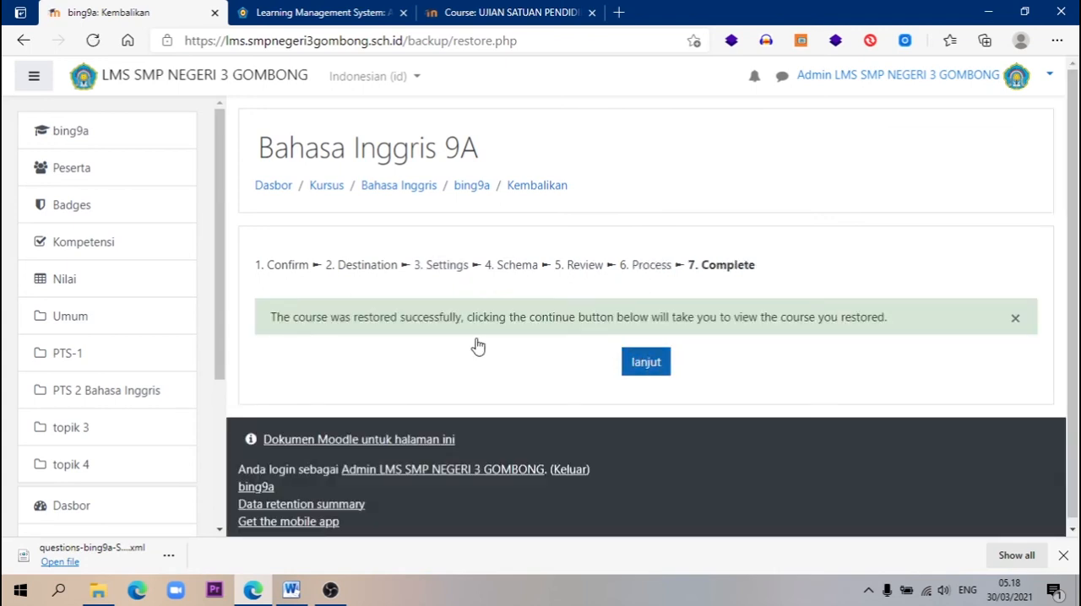
click(659, 368)
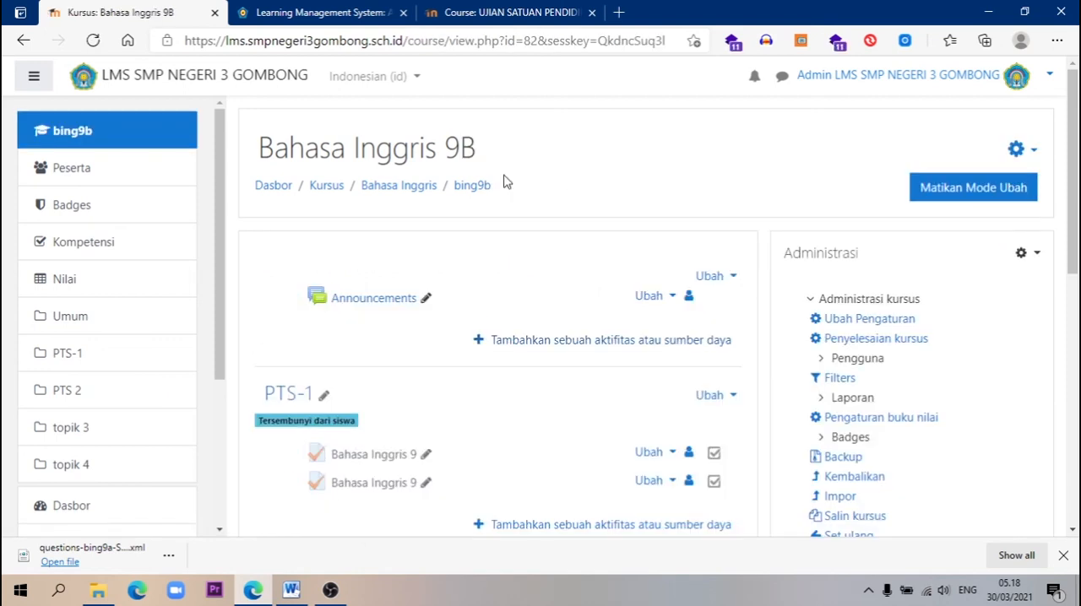
scroll(373, 334, down, 4)
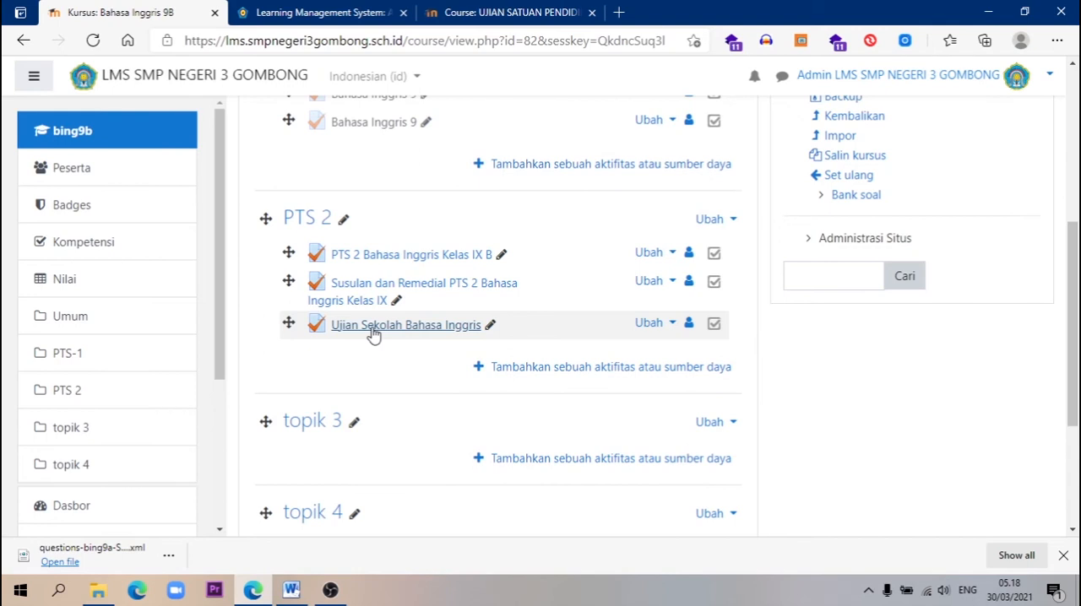
click(420, 329)
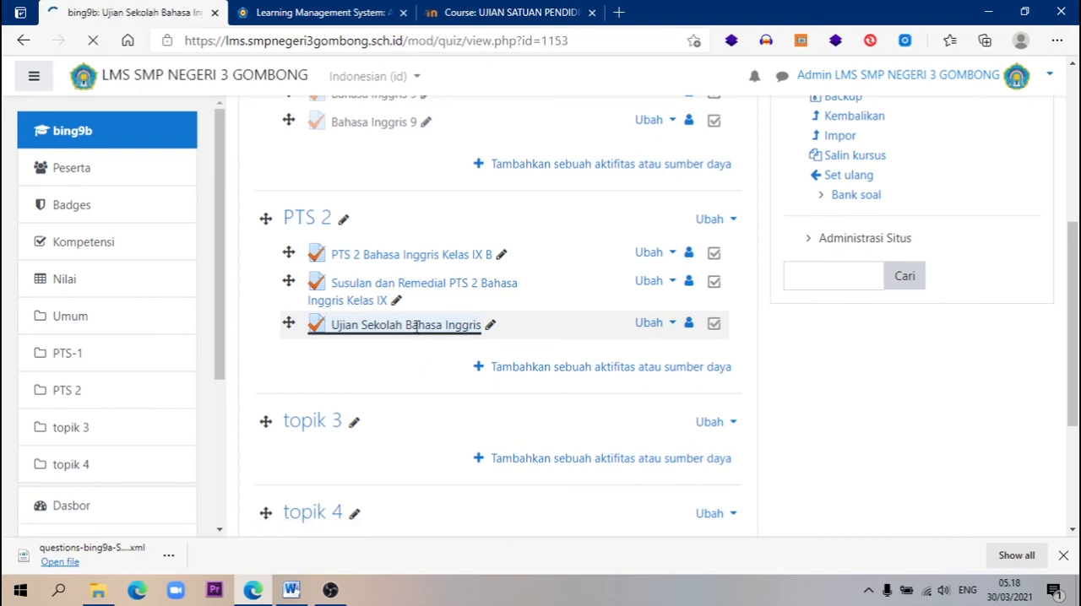
scroll(438, 331, down, 2)
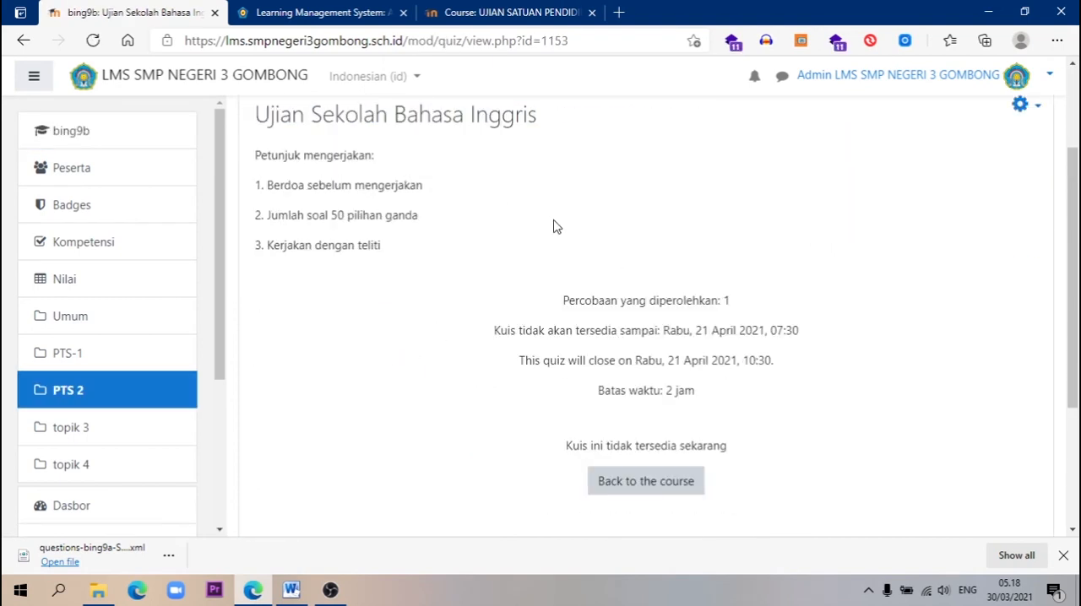
Open the restored quiz for editing in Bahasa Inggris 9B and look through its question list
click(1041, 114)
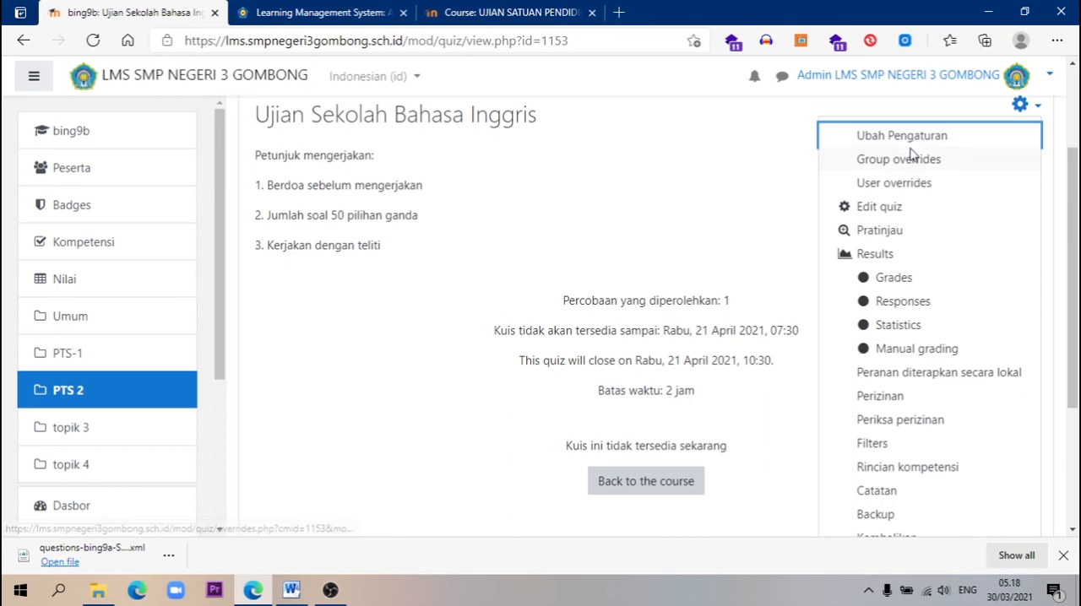
click(887, 209)
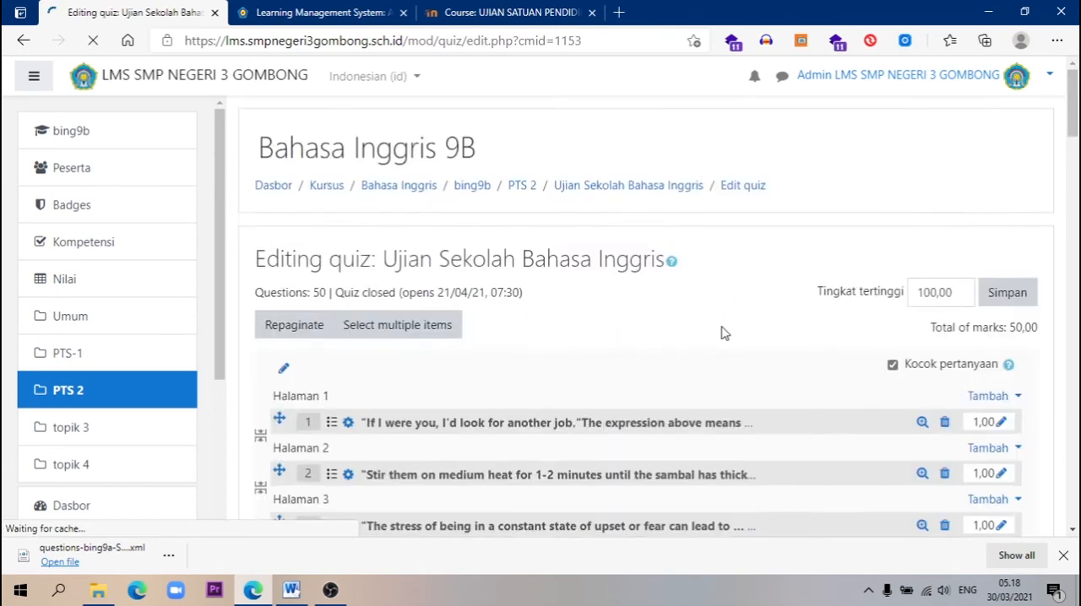
scroll(723, 313, down, 3)
scroll(686, 317, down, 3)
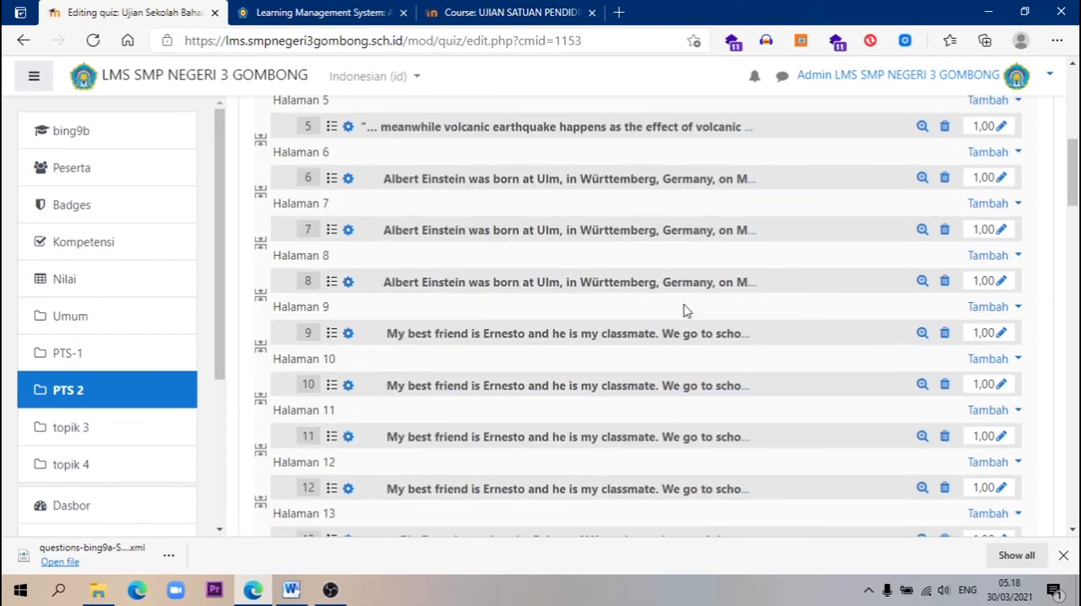
drag(1072, 188, 1073, 116)
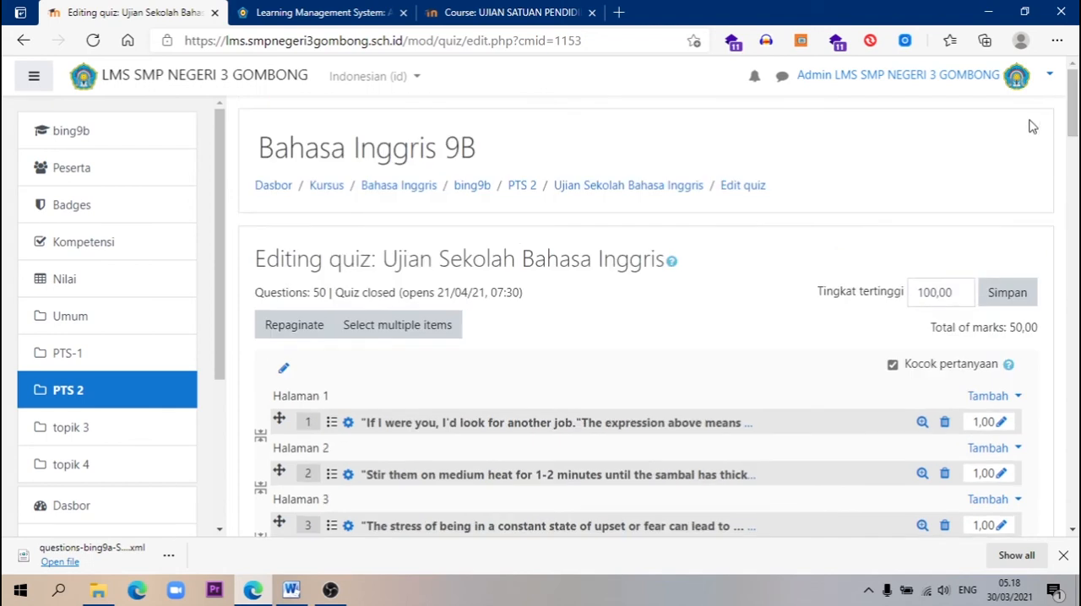
Return to the Bahasa Inggris course category and open the Ujian Sekolah Bahasa Inggris quiz in Bahasa Inggris 9B
click(412, 193)
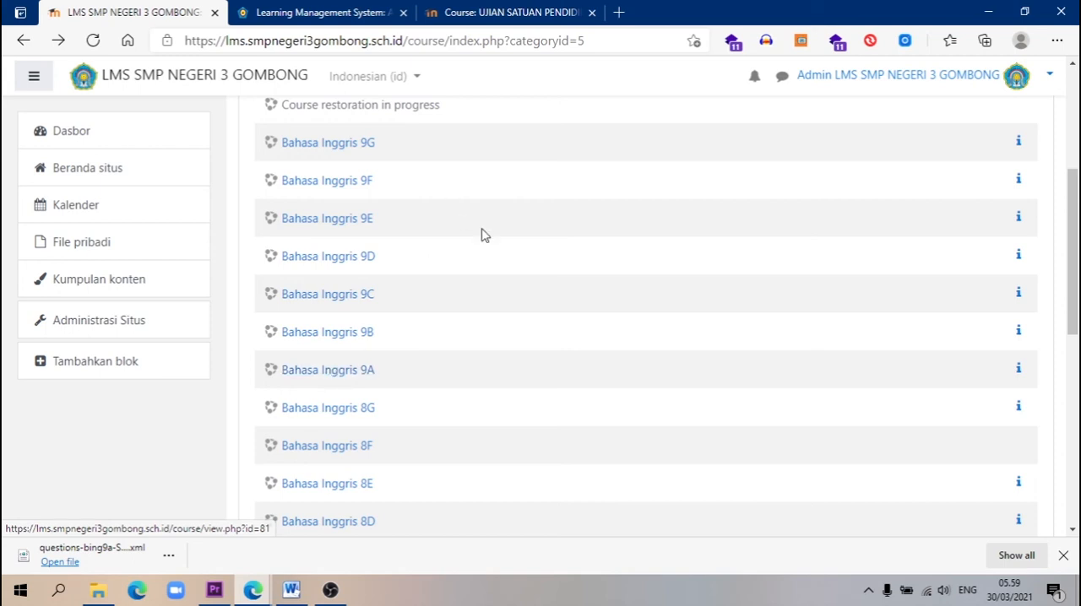
click(326, 333)
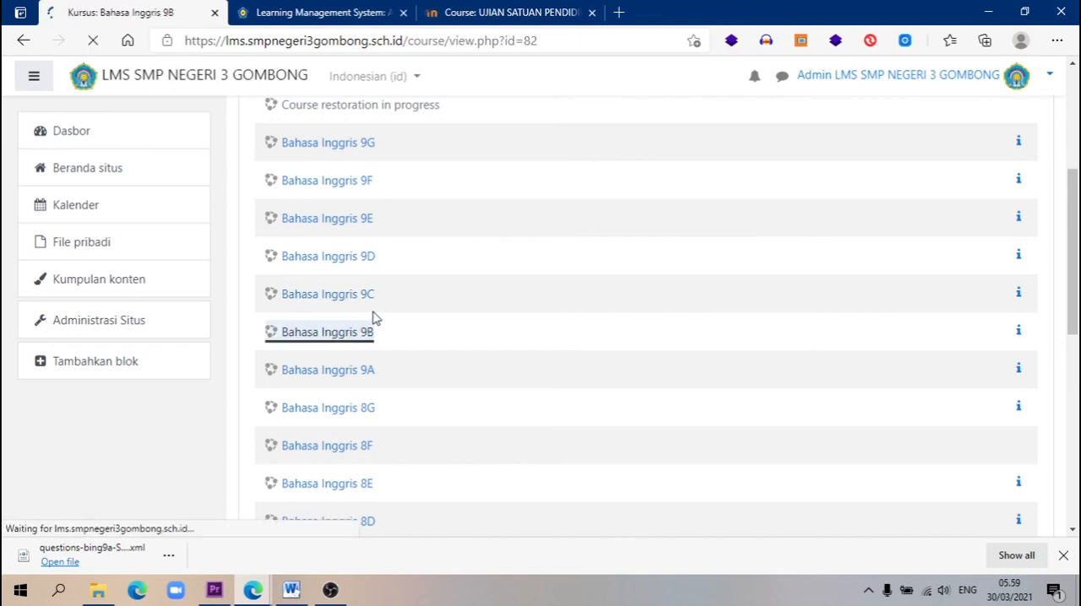
scroll(555, 321, down, 3)
scroll(556, 331, down, 4)
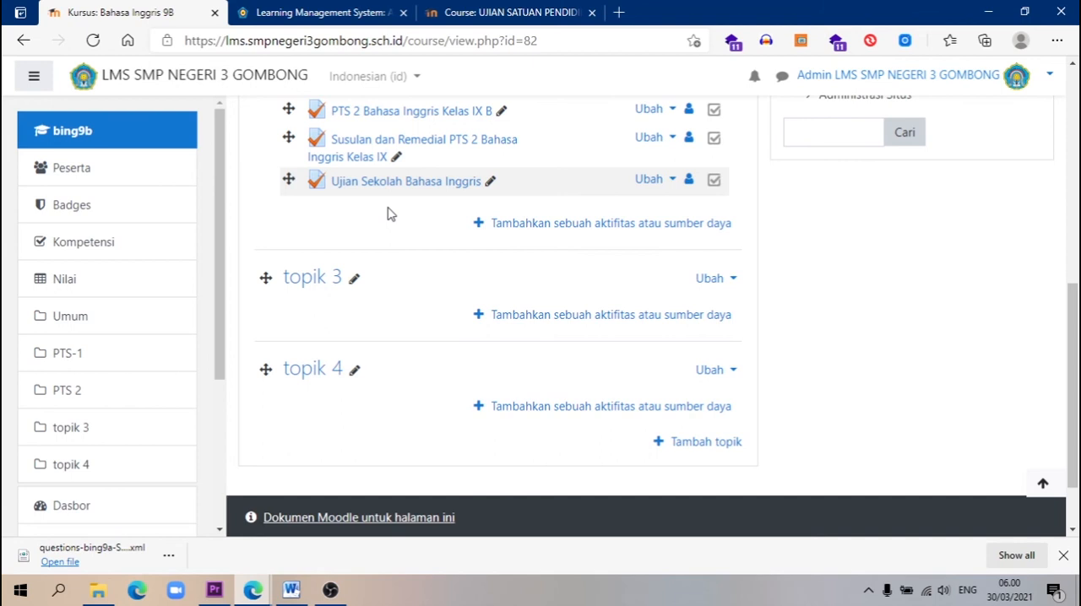
click(433, 190)
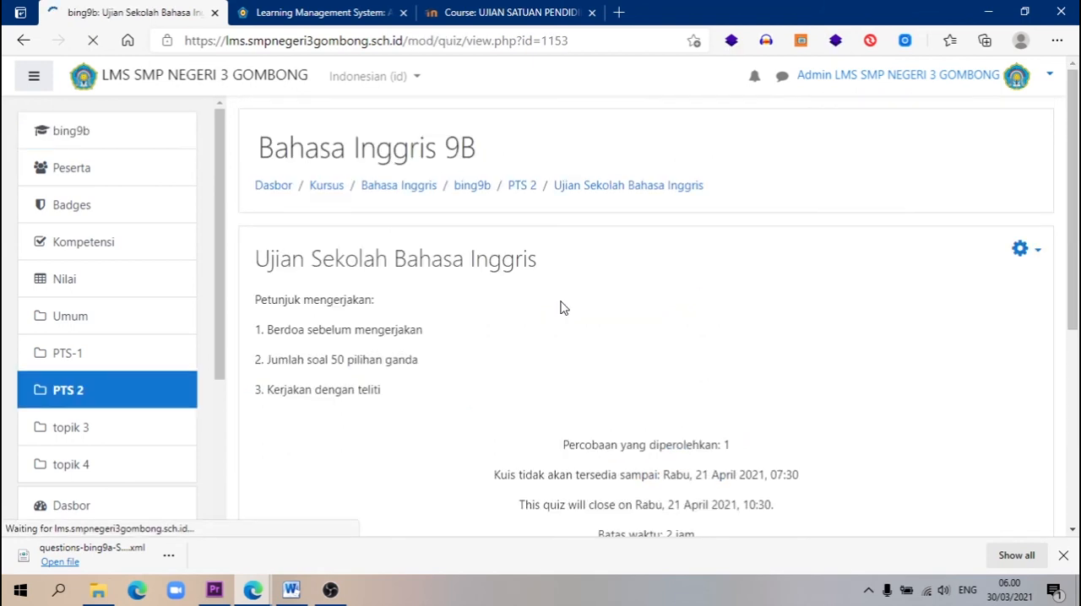
Check the questions of the Bahasa Inggris 9B quiz again on its editing page
scroll(563, 307, down, 2)
click(1038, 106)
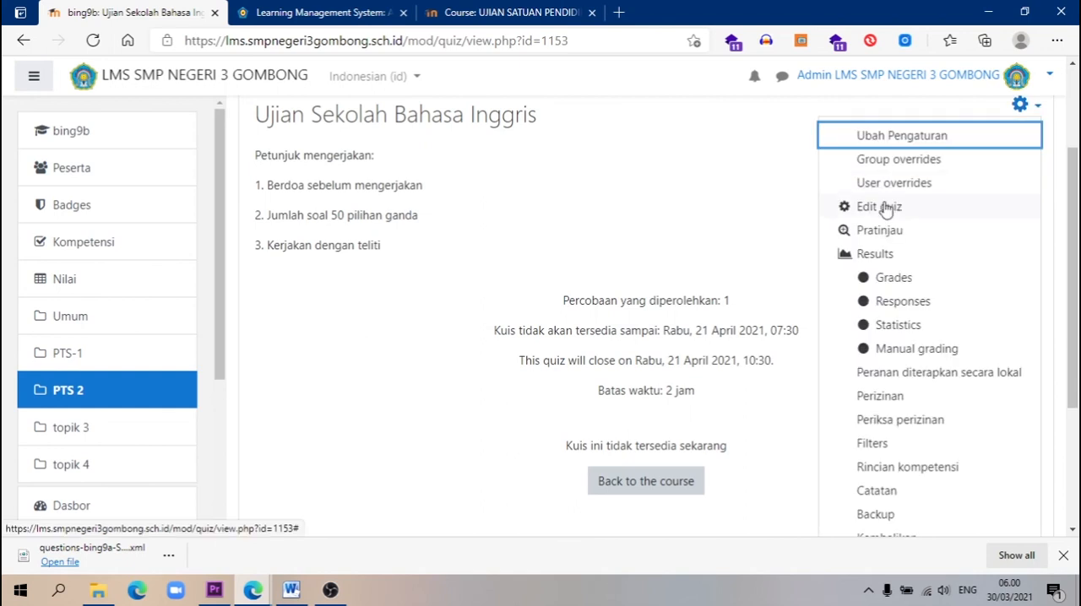
click(882, 208)
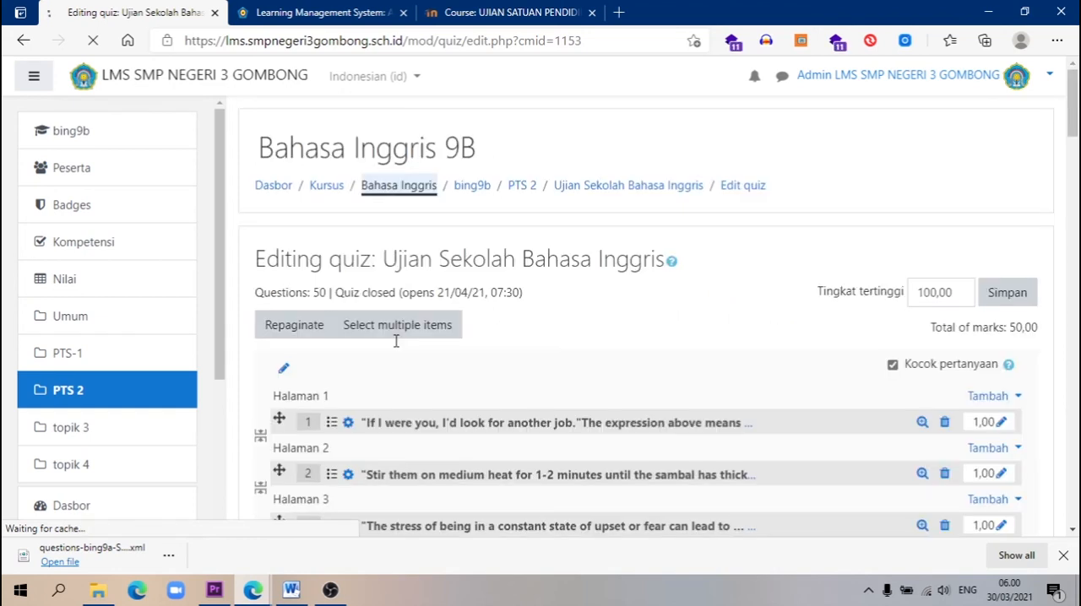
Check the Bahasa Inggris 9D course for the Ujian Sekolah Bahasa Inggris quiz and return to the Bahasa Inggris category
scroll(405, 341, down, 3)
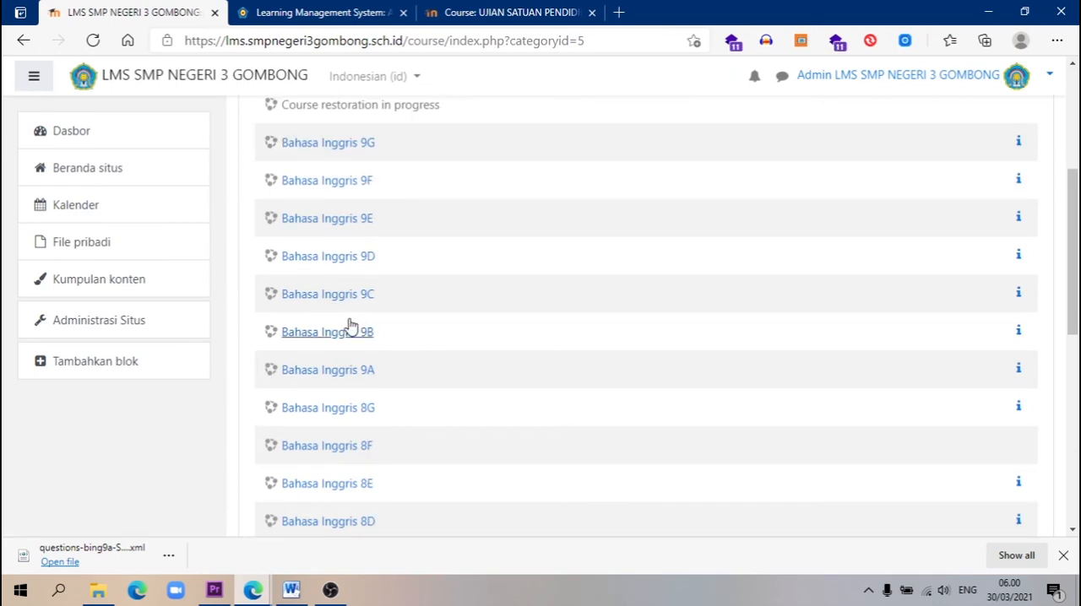
click(327, 256)
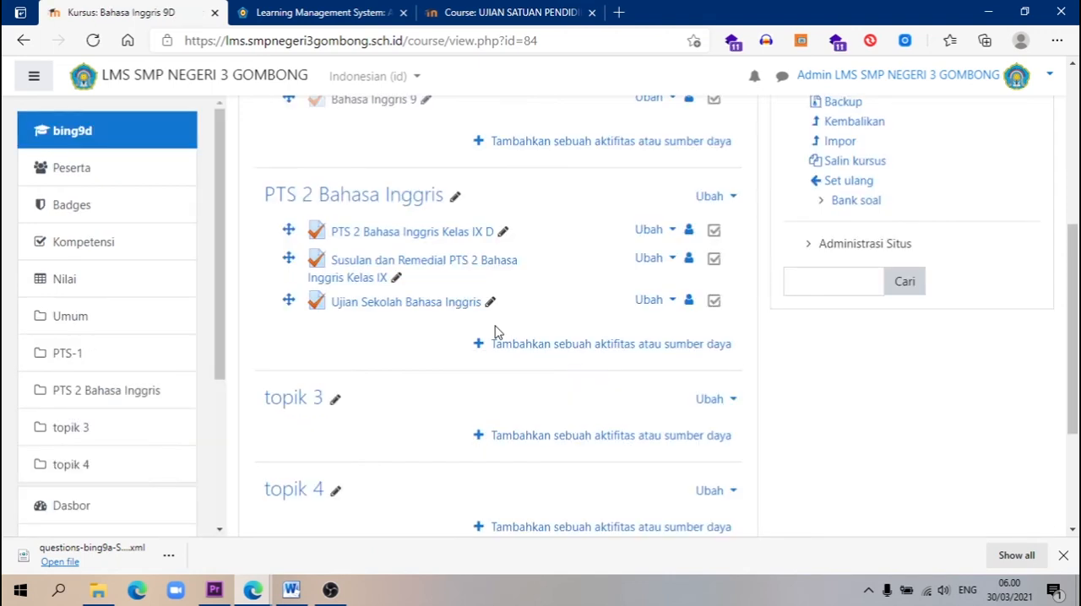
click(23, 42)
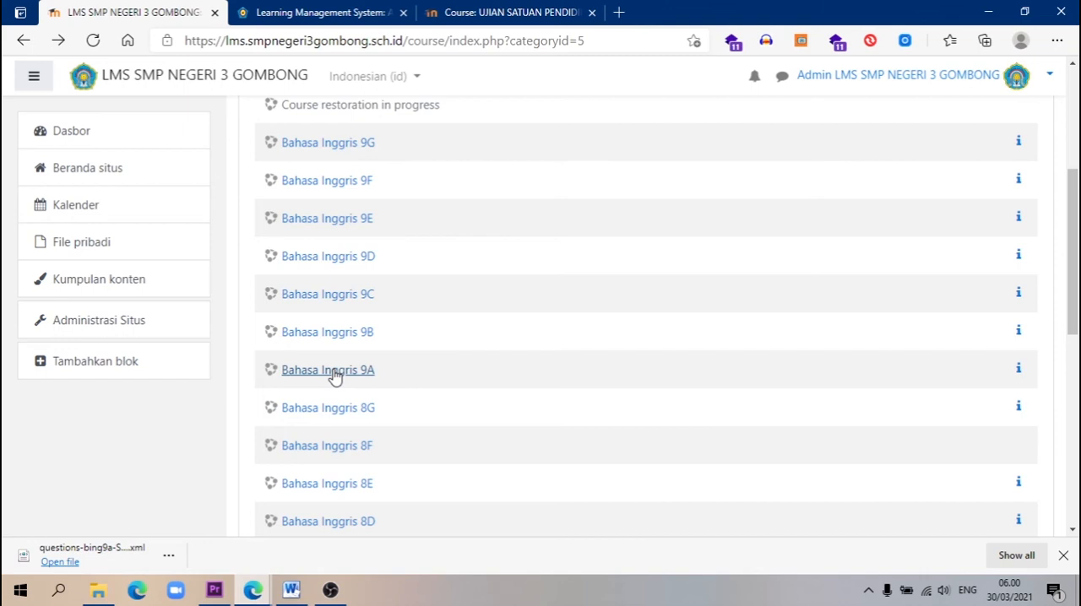
Open Bahasa Inggris 9A, start restoring its Ujian Sekolah Bahasa Inggris quiz backup and confirm the backup details
click(335, 372)
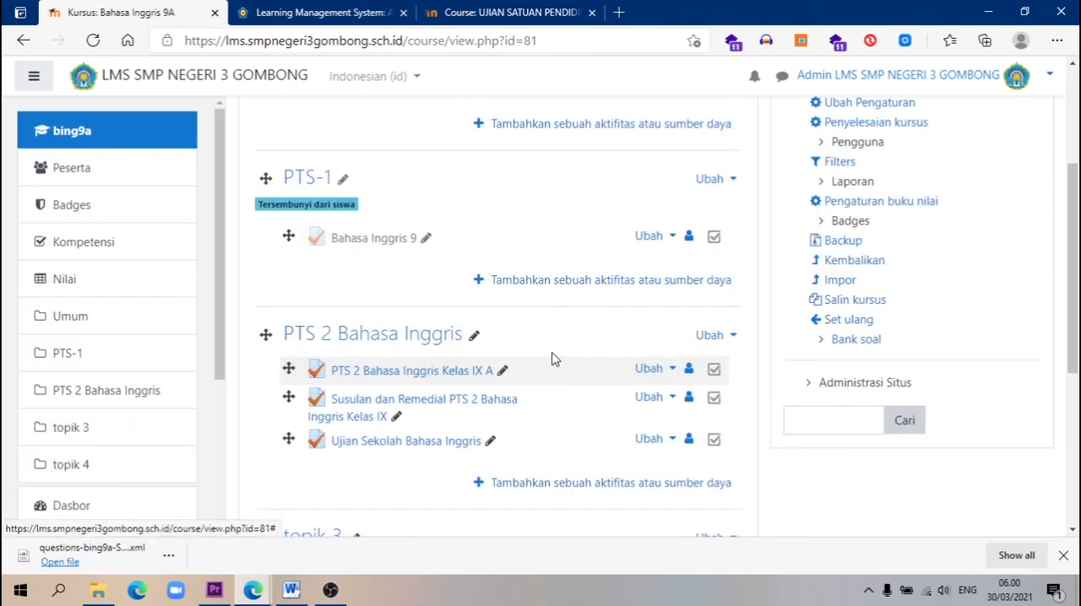
scroll(553, 359, up, 3)
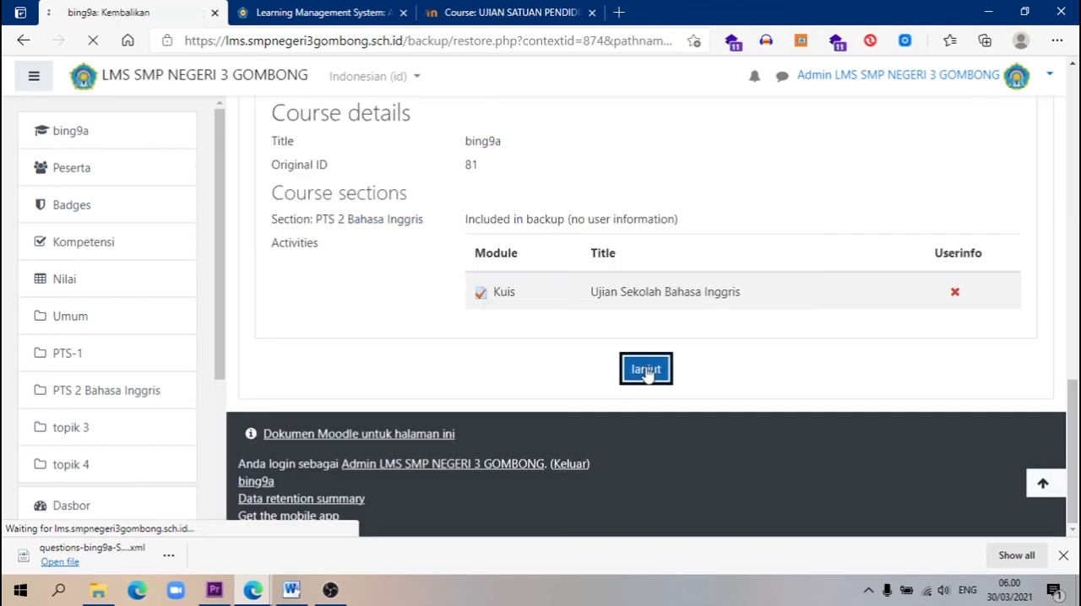
click(646, 372)
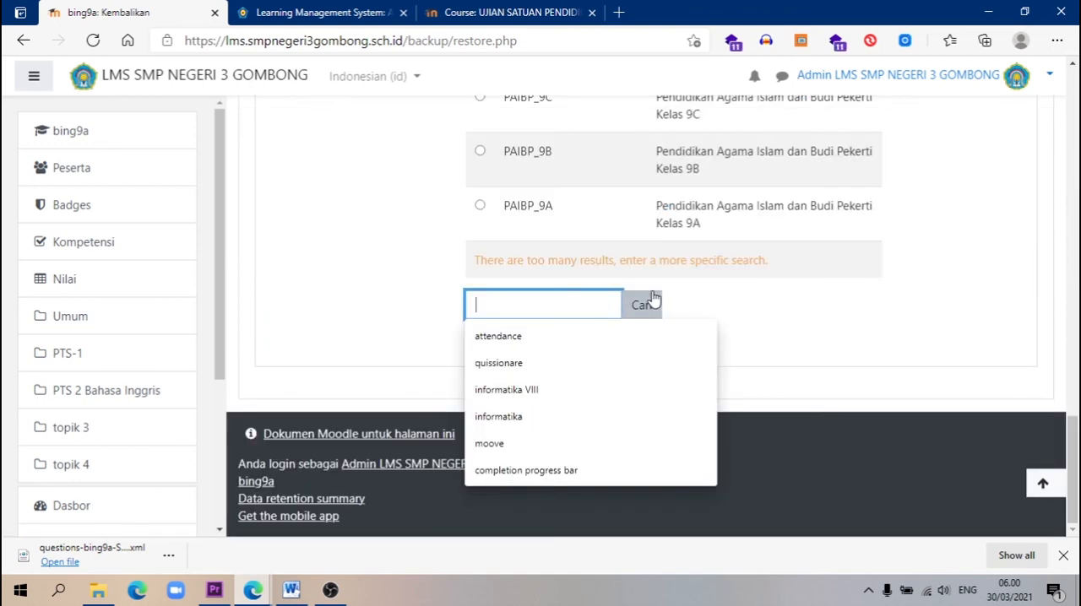
Search the existing courses for the restore destination bing9e
text(bing)
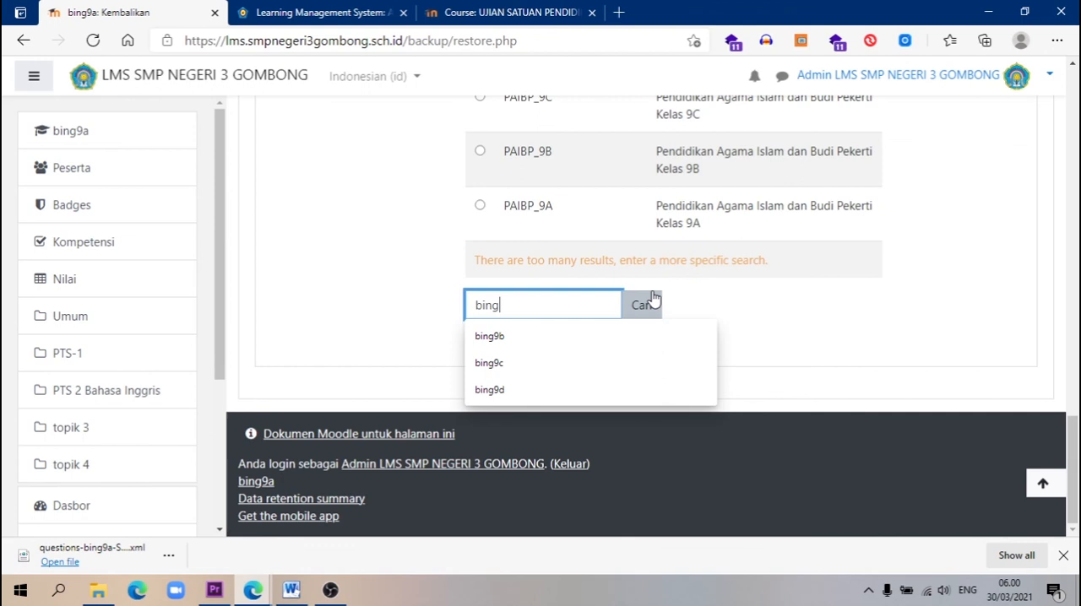
text(9e)
click(647, 309)
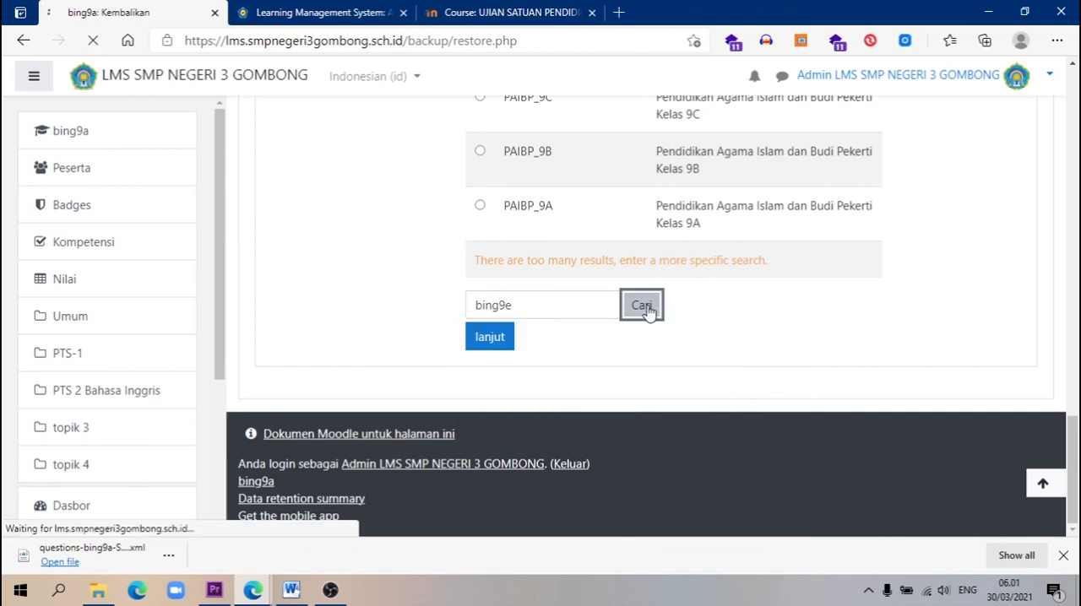
Choose the bing9e course as the restore destination and continue to the restore settings
drag(1074, 157, 1060, 442)
click(494, 360)
click(490, 448)
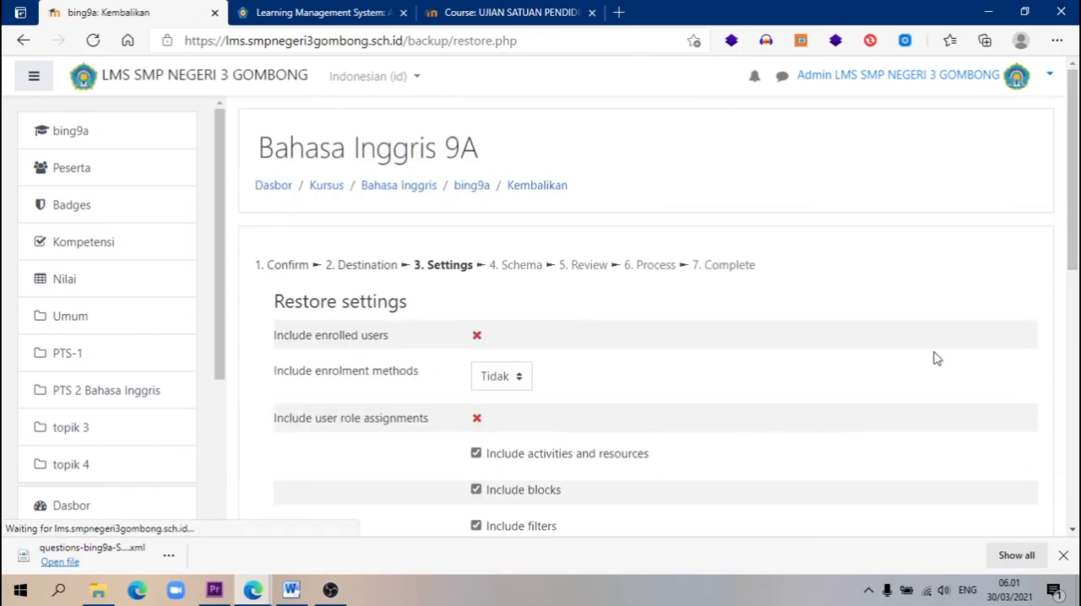
Accept the default restore settings and keep the PTS 2 Bahasa Inggris section with the Ujian Sekolah Bahasa Inggris quiz in the schema
scroll(935, 355, down, 10)
scroll(936, 355, down, 2)
click(564, 361)
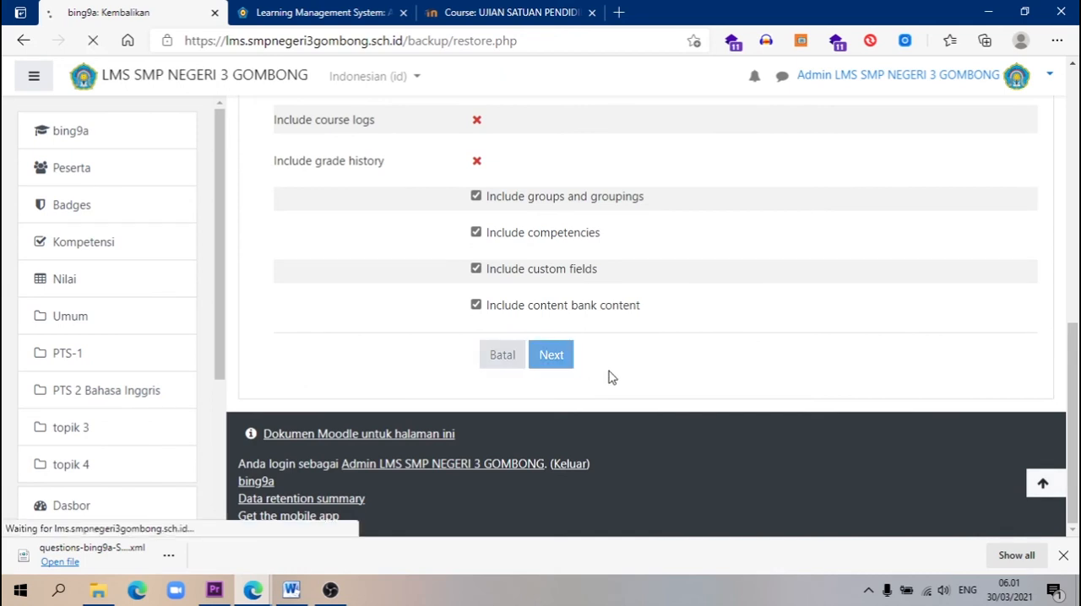
scroll(604, 385, down, 5)
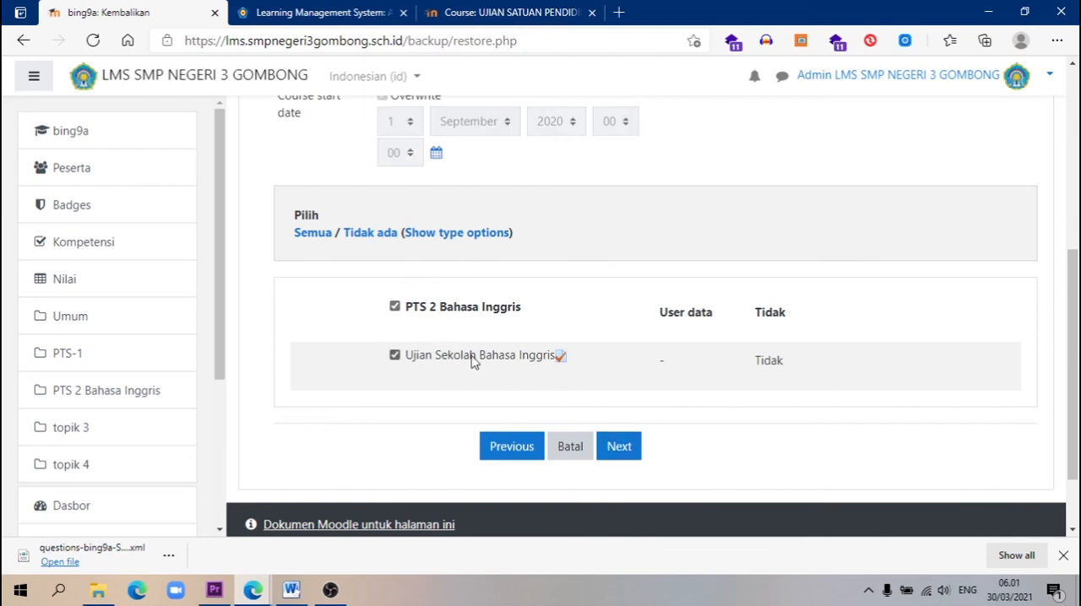
click(617, 446)
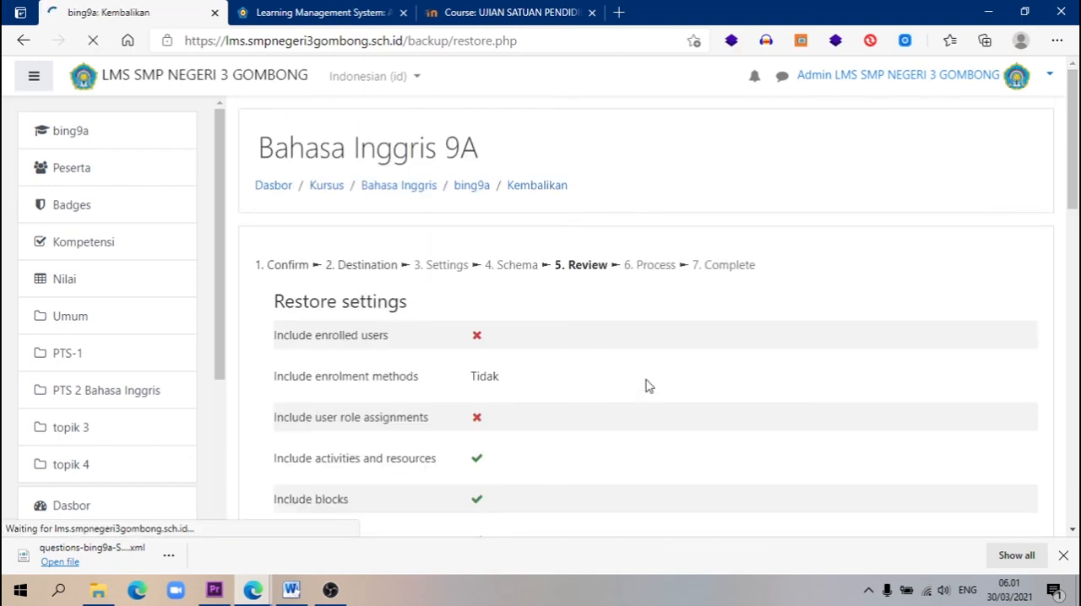
Perform the reviewed restore and continue to the Bahasa Inggris 9E course
scroll(654, 380, down, 10)
click(666, 357)
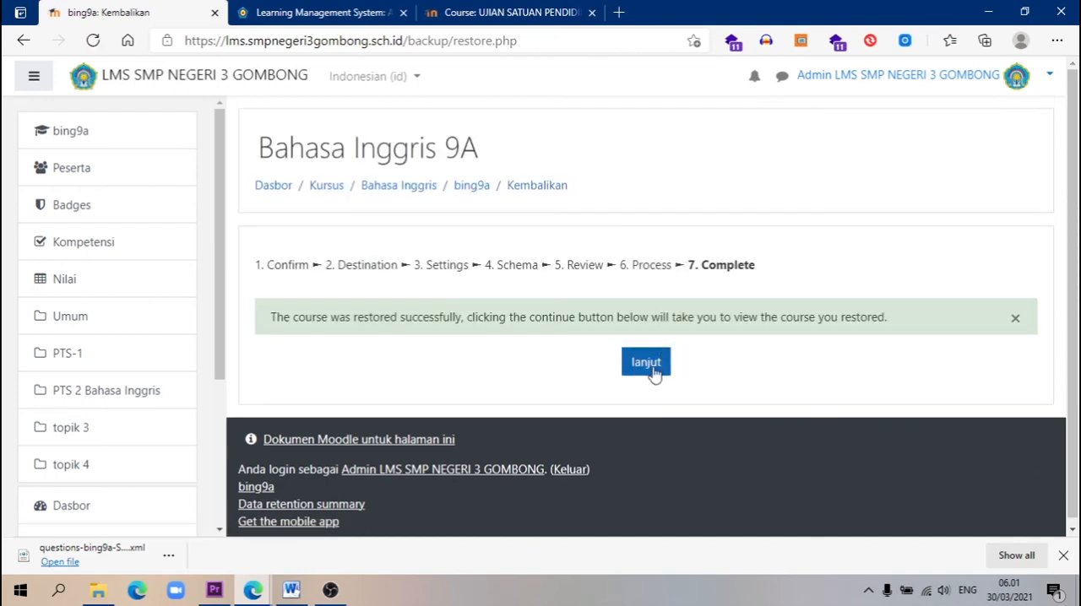
click(654, 366)
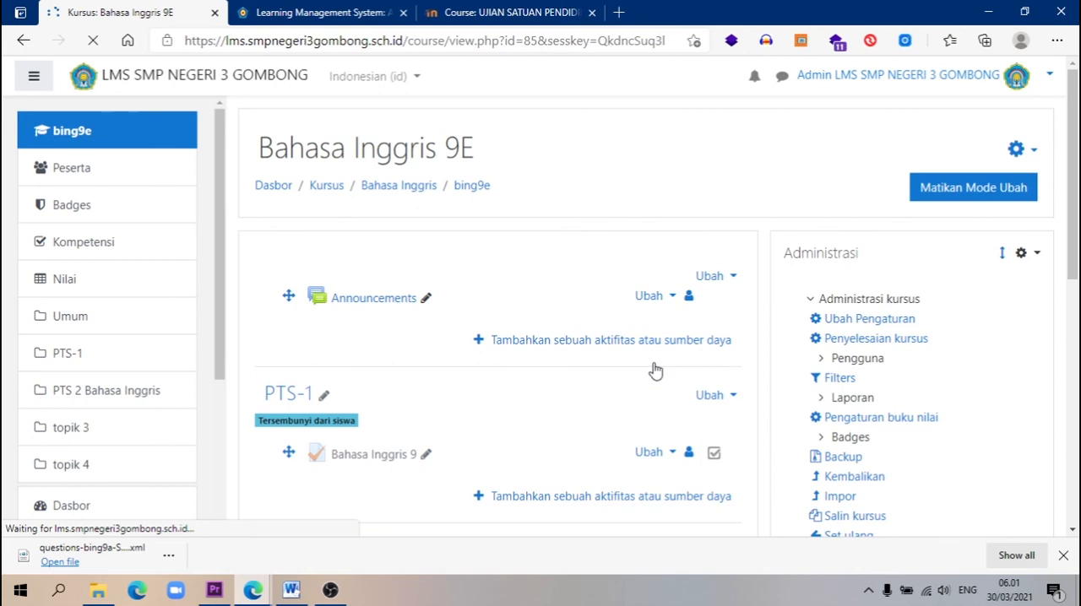
Open the Ujian Sekolah Bahasa Inggris quiz in Bahasa Inggris 9E and inspect its details and question list
scroll(479, 314, down, 10)
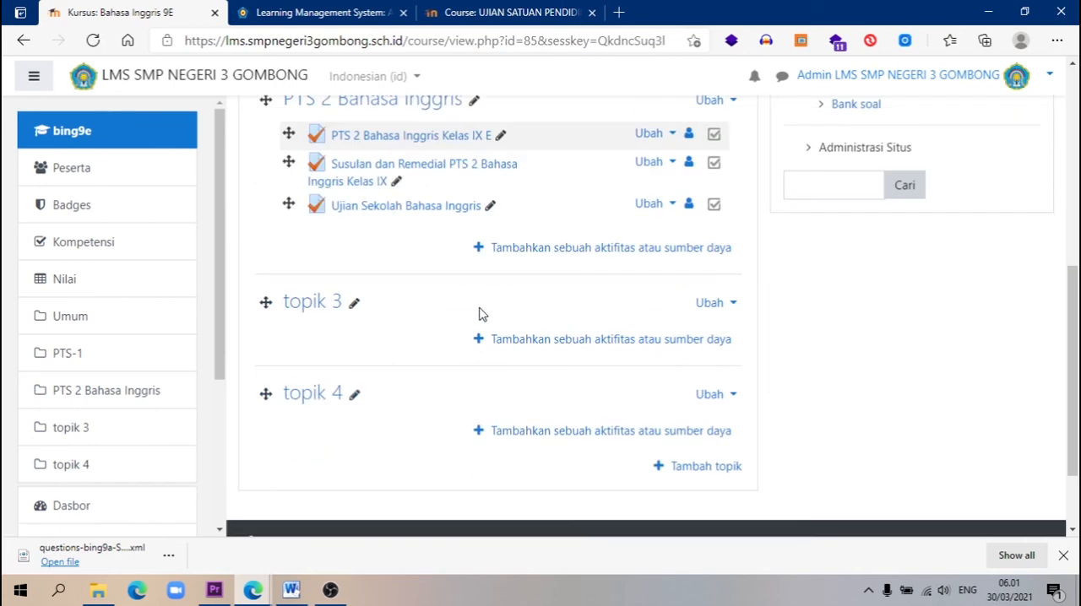
scroll(411, 251, up, 1)
click(410, 250)
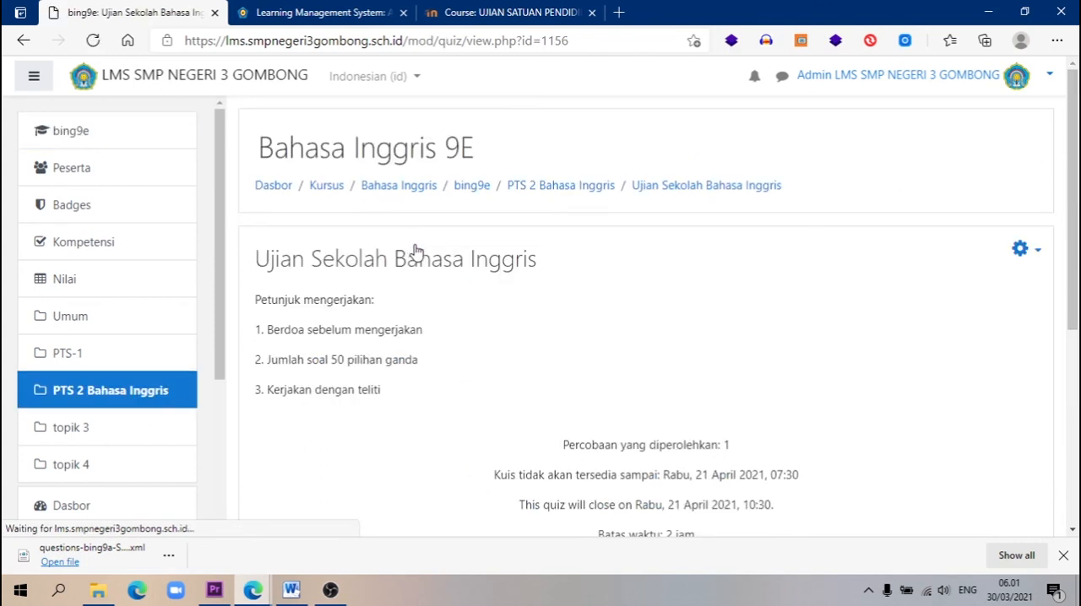
scroll(683, 424, down, 3)
scroll(683, 425, up, 3)
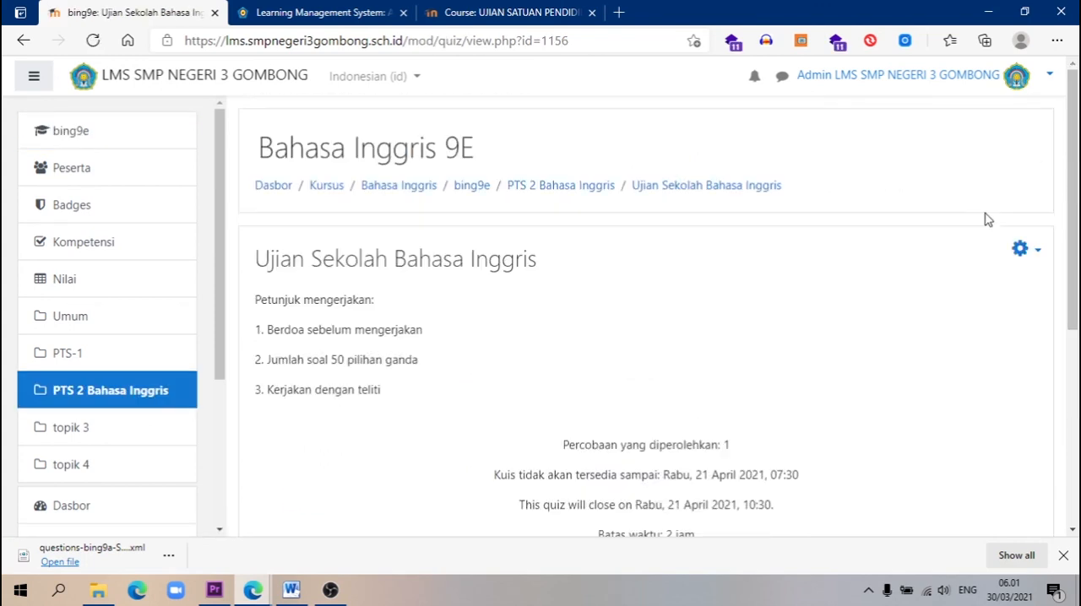
click(1019, 250)
click(873, 351)
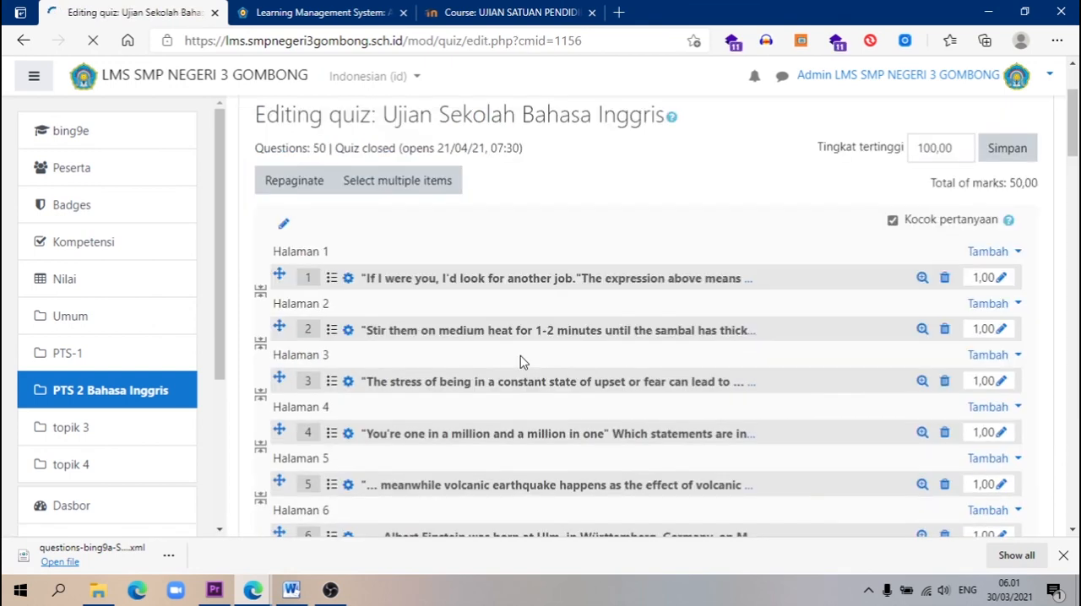
Go back to the Bahasa Inggris course category and open the Bahasa Inggris 9A course
click(413, 191)
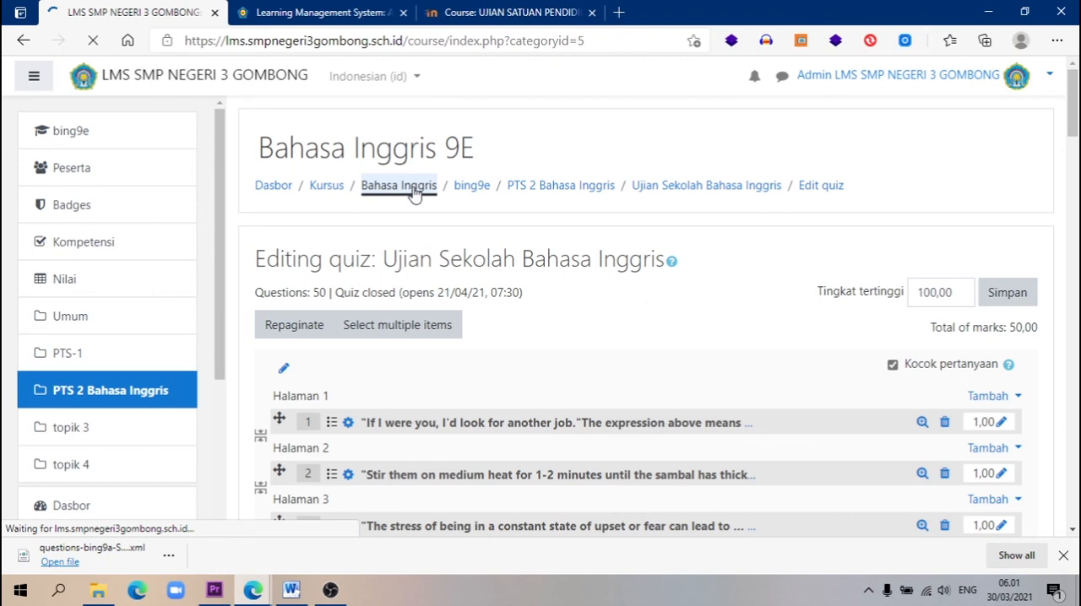
scroll(504, 313, down, 7)
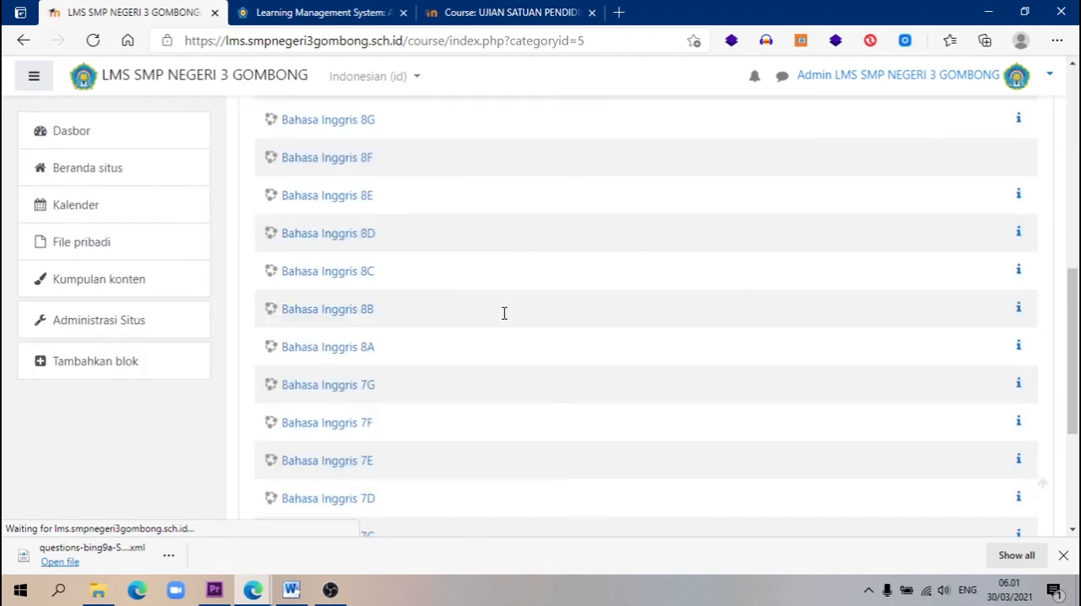
scroll(363, 218, up, 3)
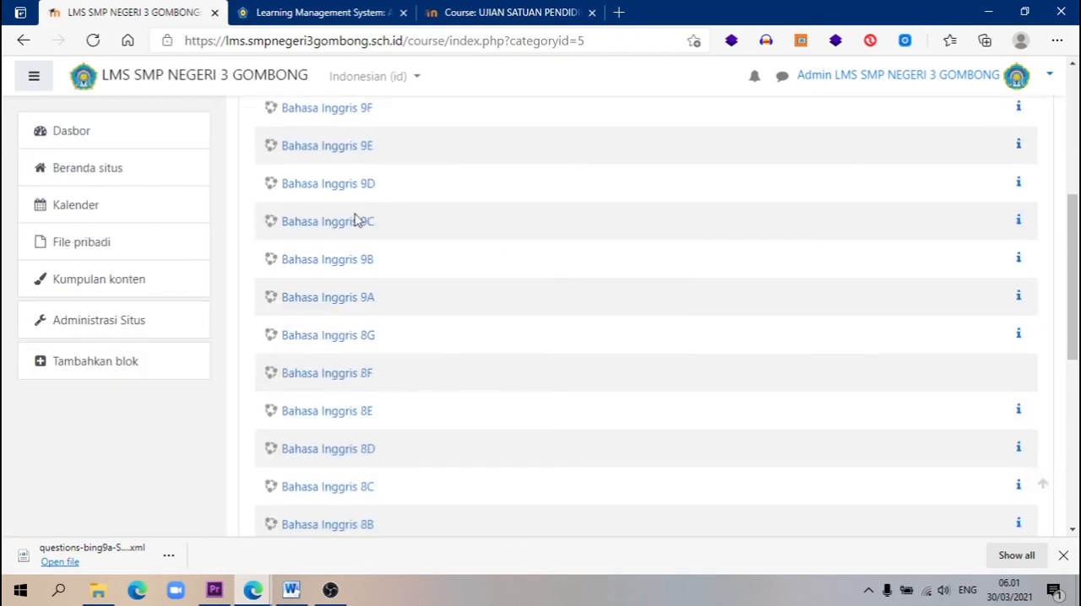
click(337, 297)
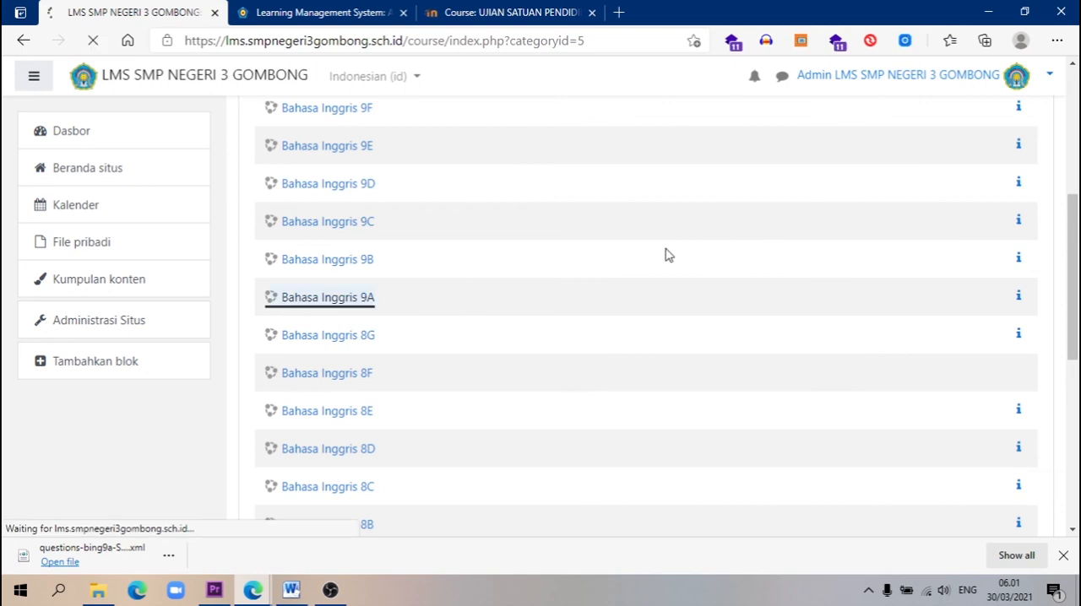
Open the restore page of Bahasa Inggris 9A and confirm the backup containing the Ujian Sekolah Bahasa Inggris quiz
click(1018, 148)
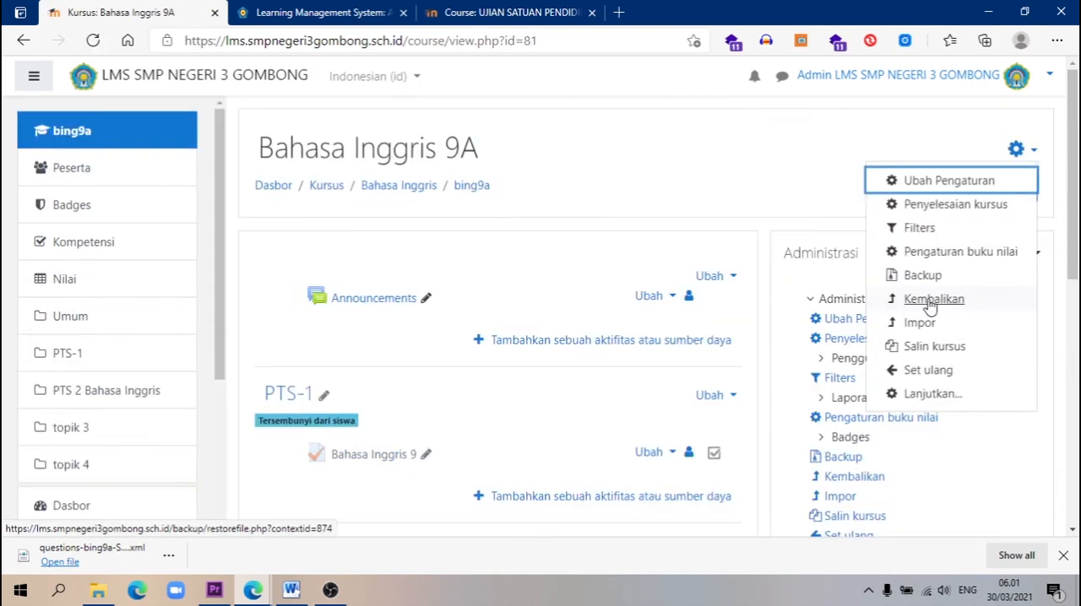
click(826, 320)
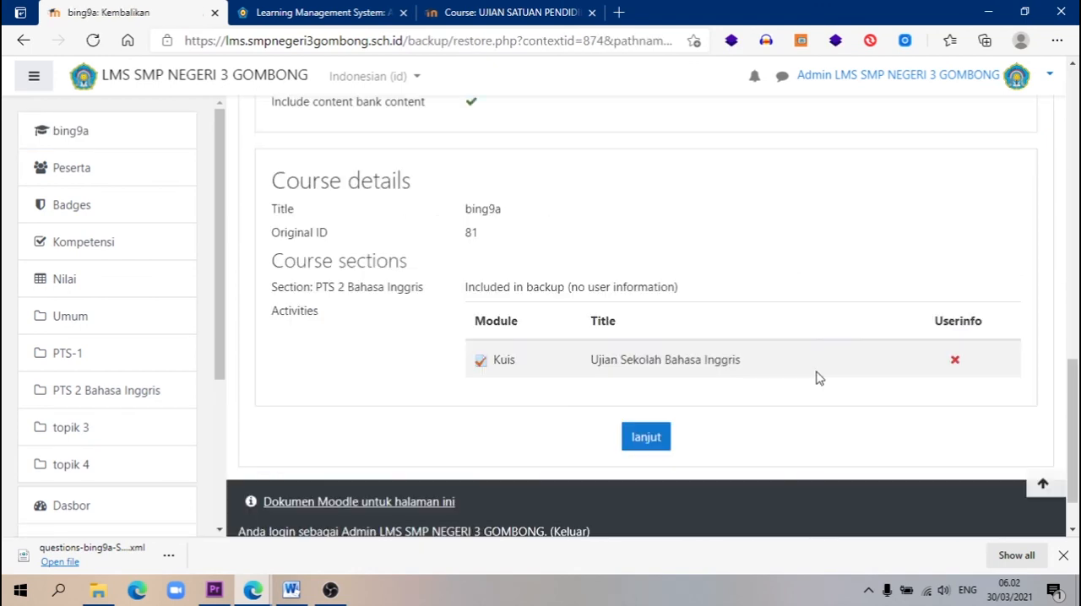
scroll(818, 377, down, 1)
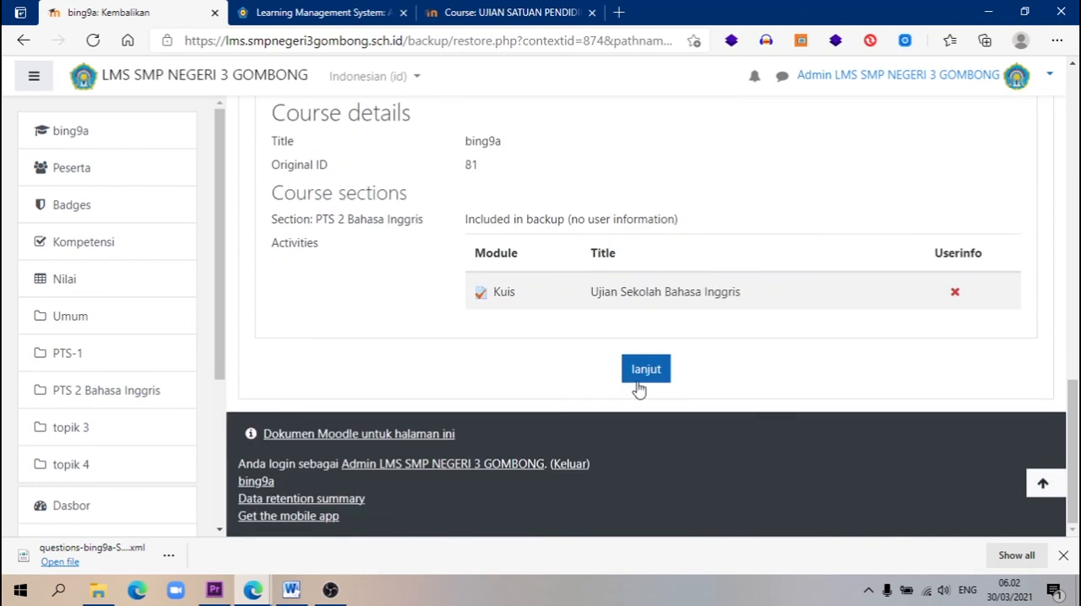
click(645, 375)
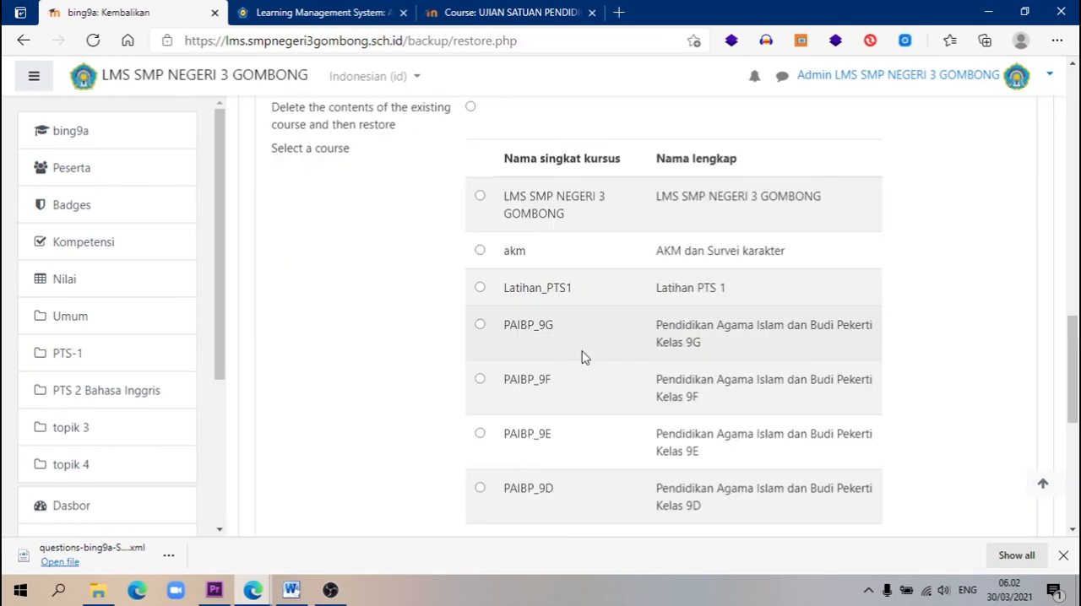
Search for bing9f among the existing courses, choose it as the destination and carry out the restore with default settings
scroll(583, 357, down, 5)
click(530, 305)
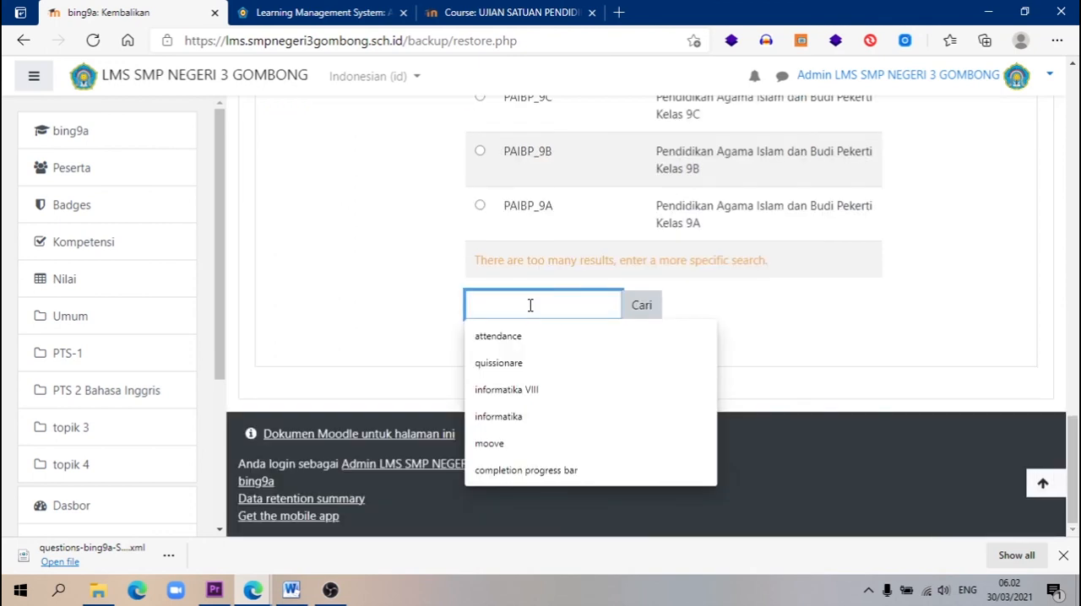
text(bing9f)
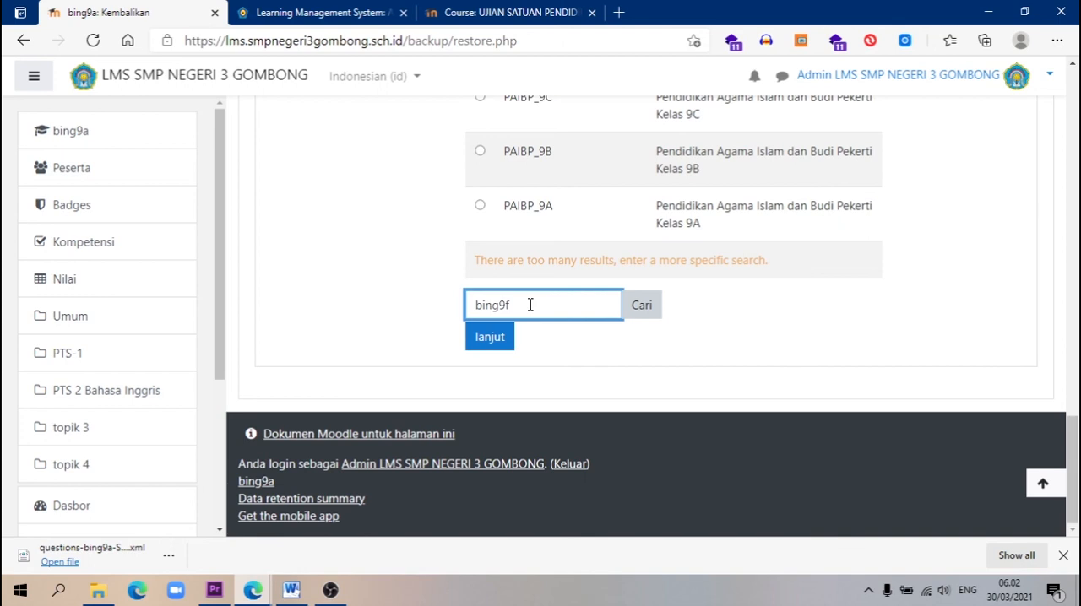
key(Return)
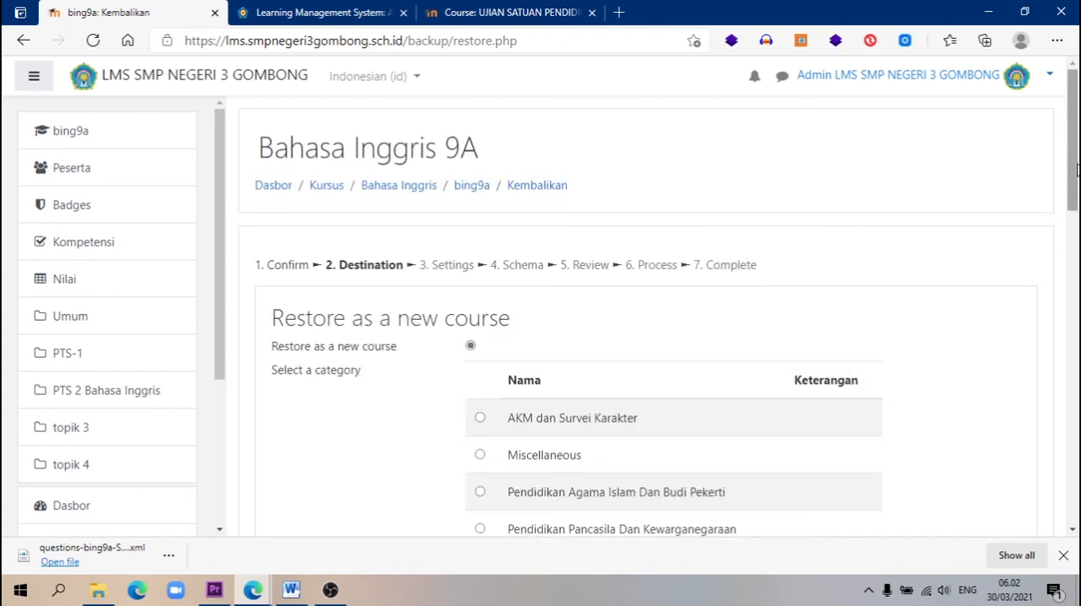
click(486, 413)
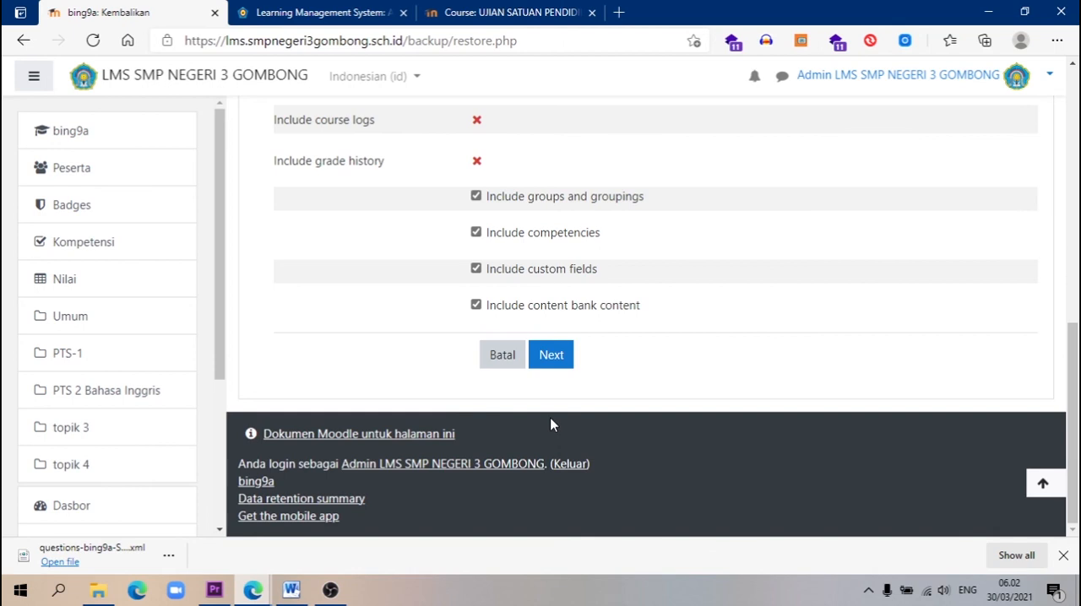
click(648, 357)
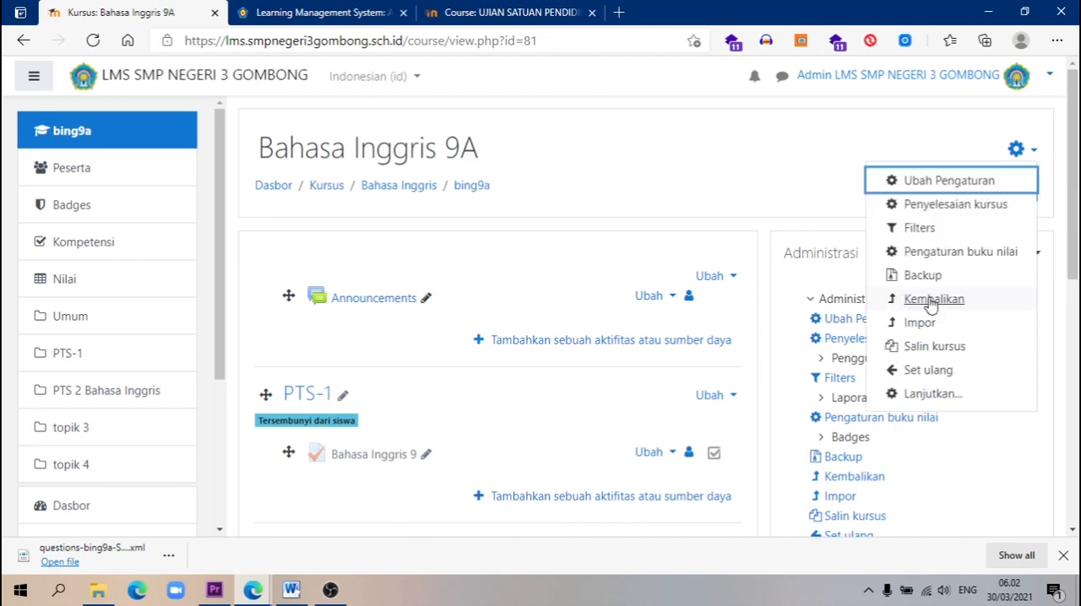
Restore the quiz backup from Bahasa Inggris 9A into the next parallel Bahasa Inggris course and continue to the restored course
click(932, 302)
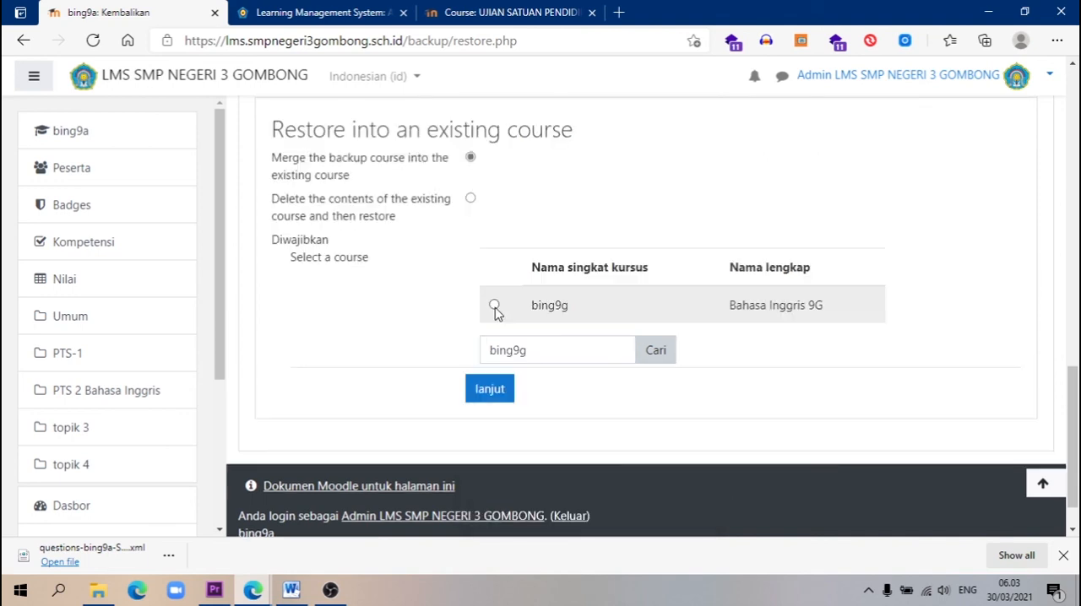
click(494, 305)
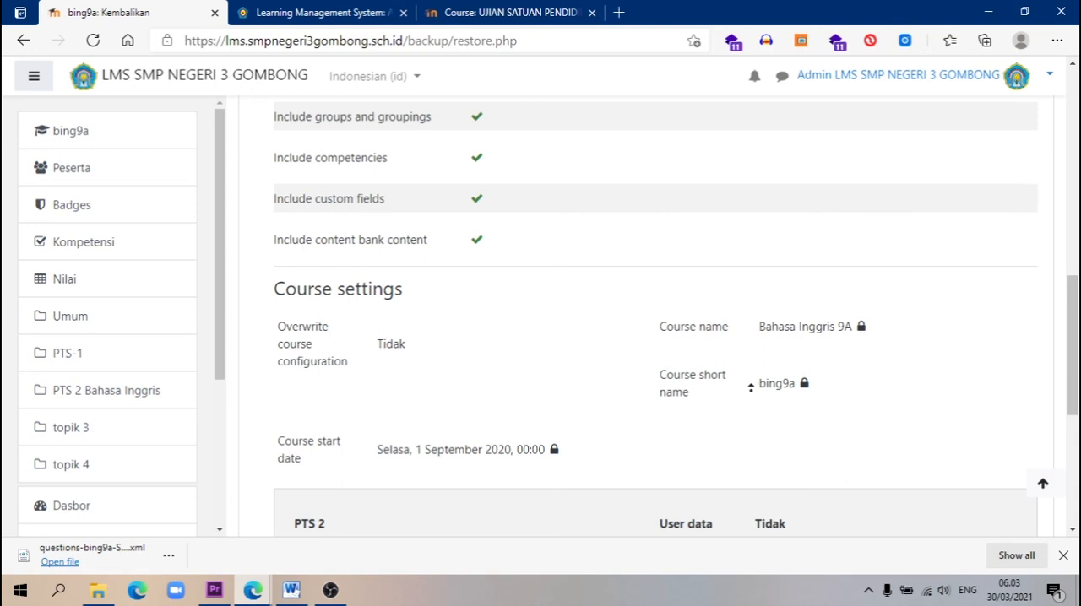
click(647, 362)
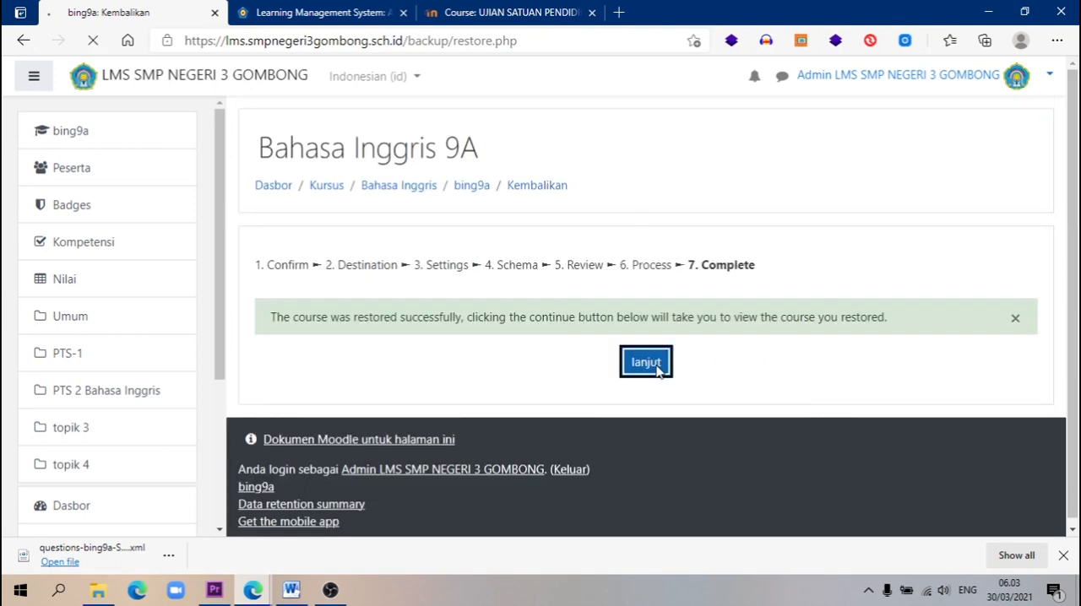